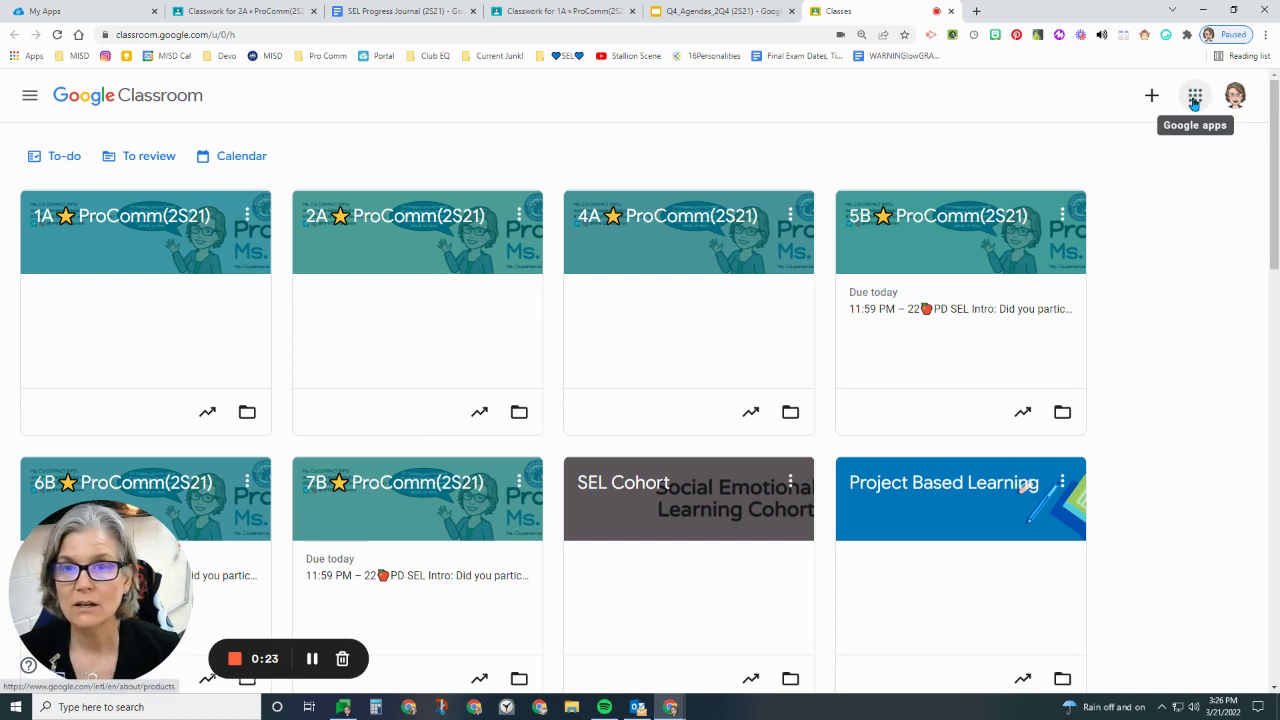
Open Google Forms in a new tab from the Google apps grid in Classroom.
left_click(1194, 100)
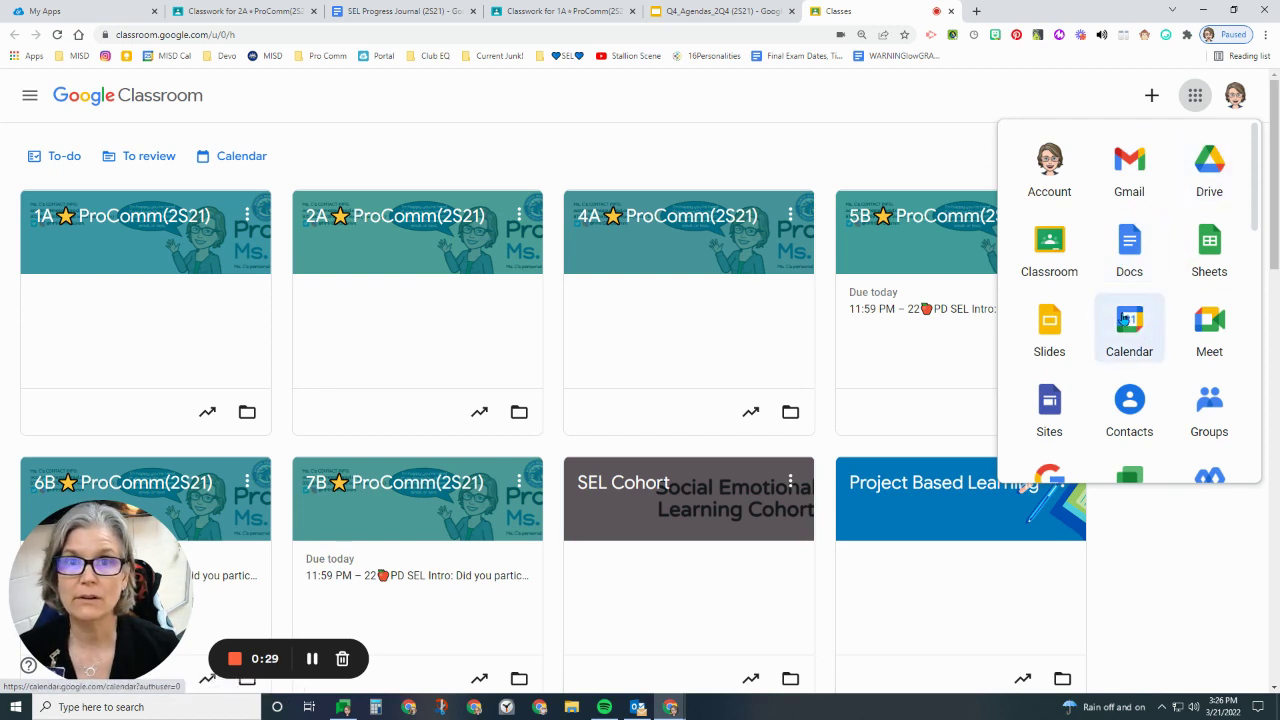
scroll(1127, 318, "down", 2)
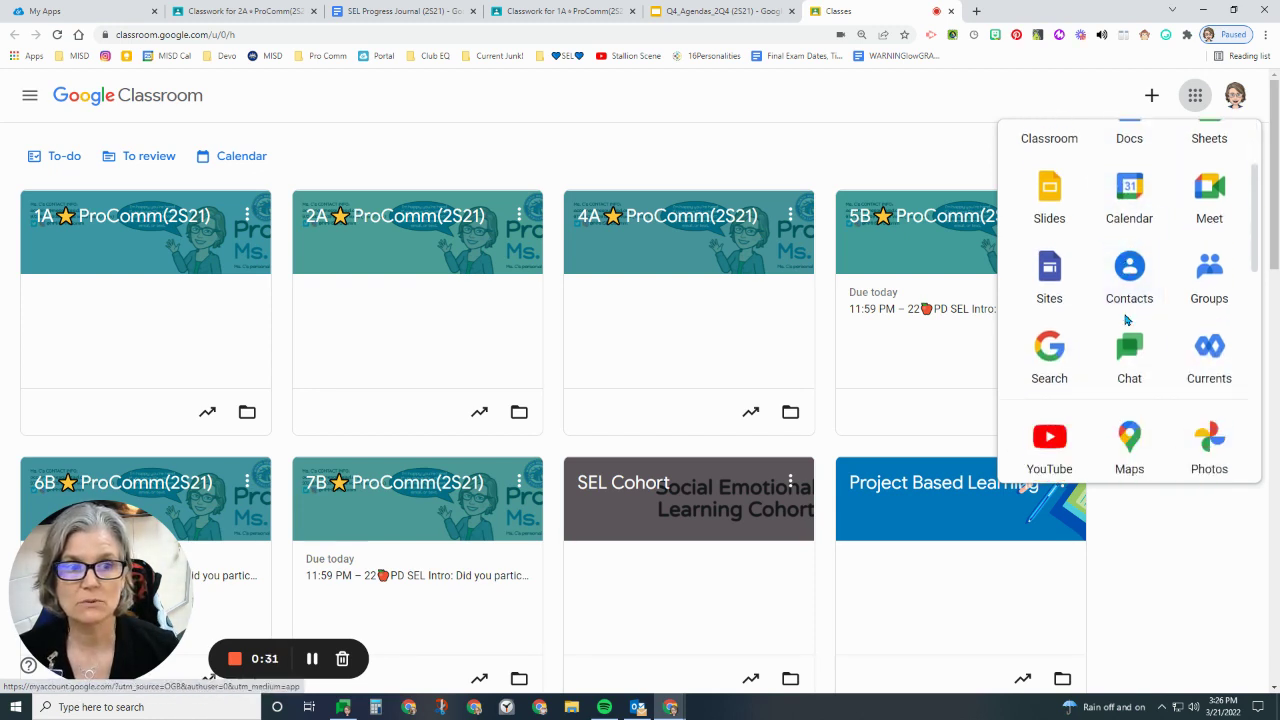
scroll(1130, 318, "down", 2)
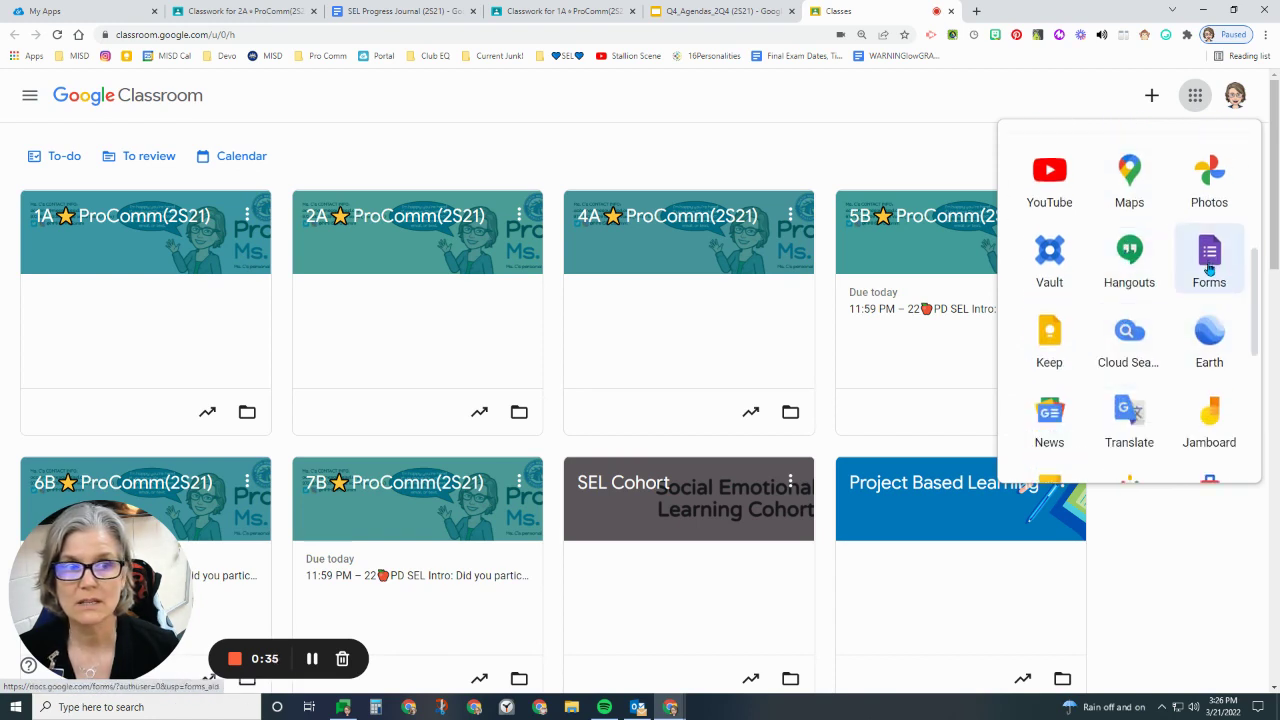
left_click(1210, 262)
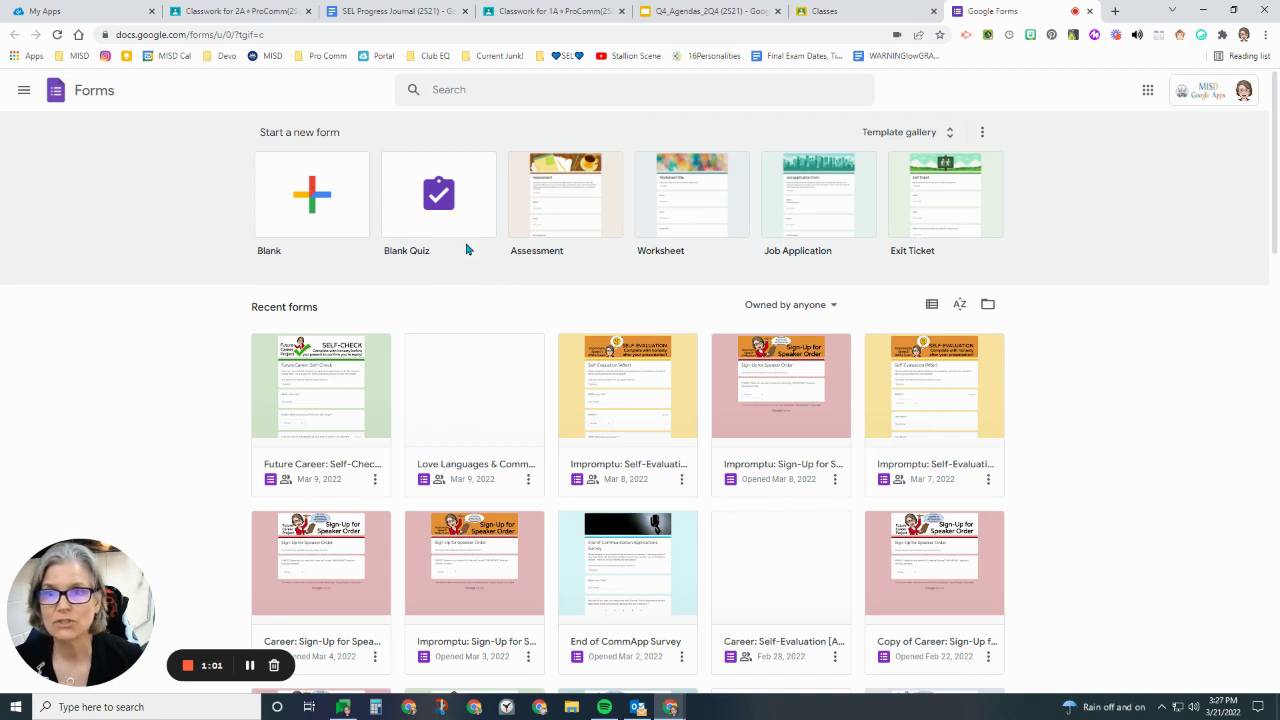
Create a Blank form from the Start a new form section.
left_click(330, 224)
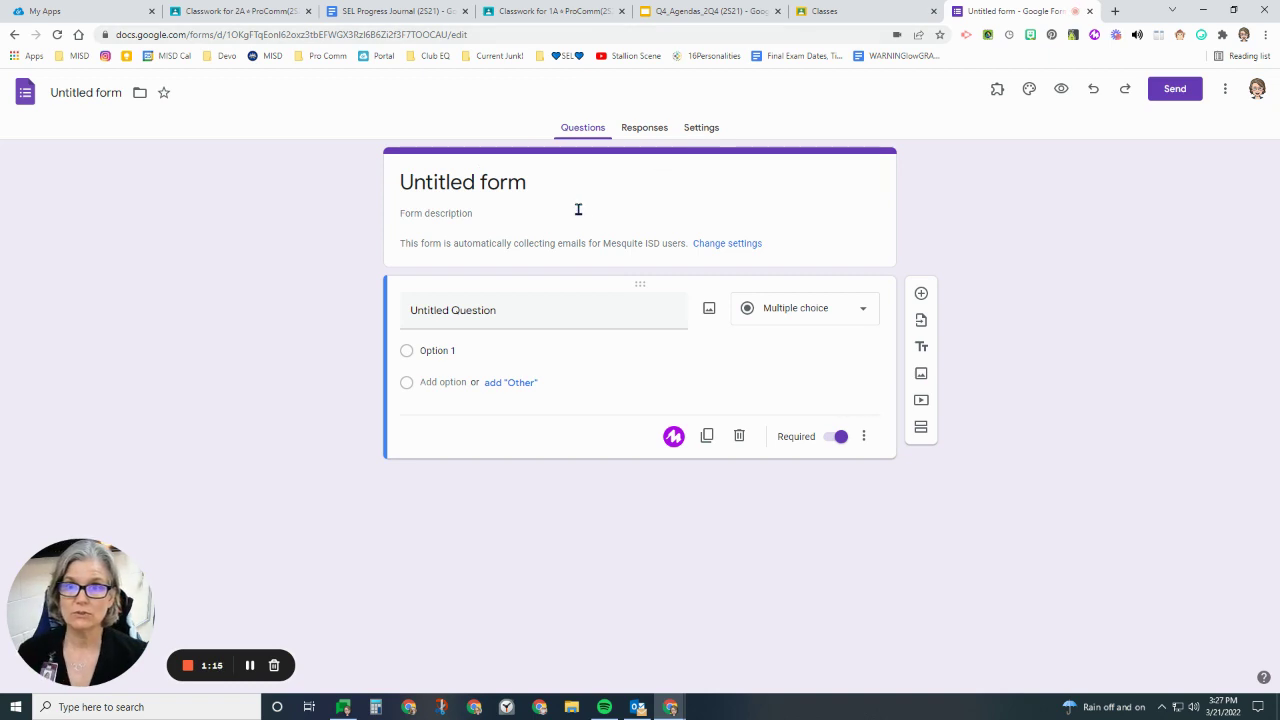
Replace the 'Untitled form' title with 'Mini Lesson Day 23'.
left_click(540, 182)
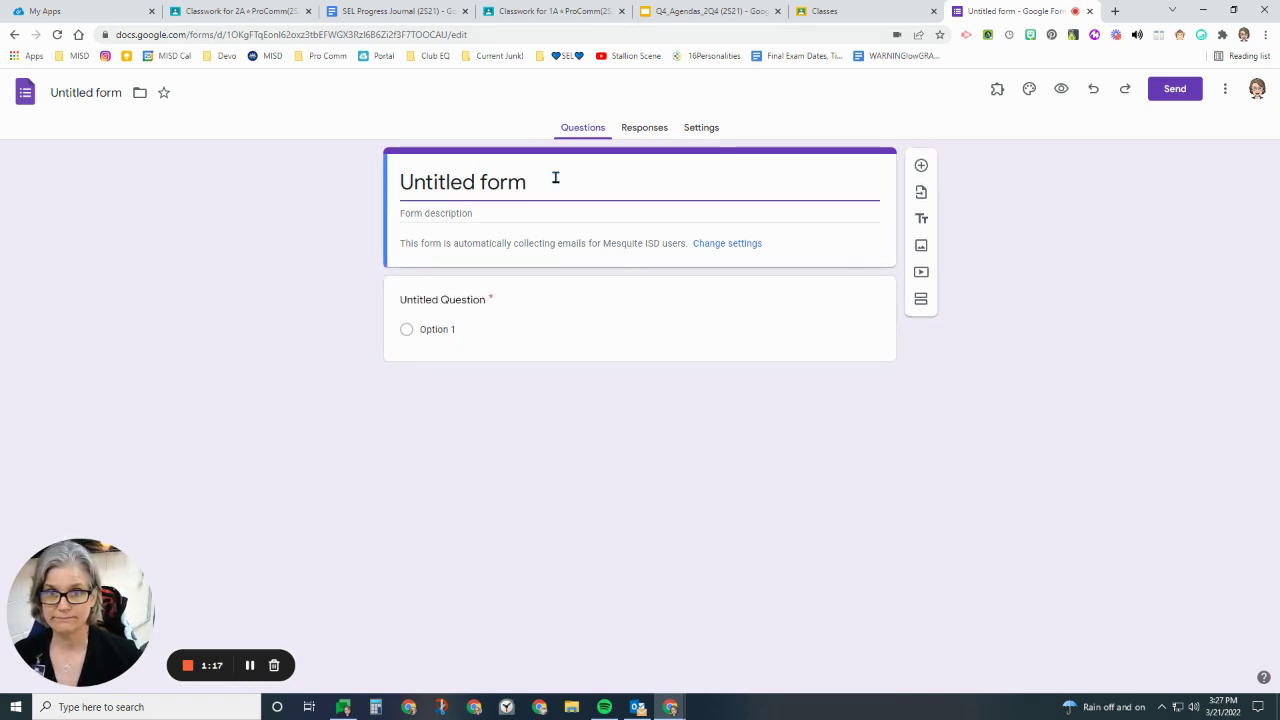
triple_click(555, 177)
type("Mini")
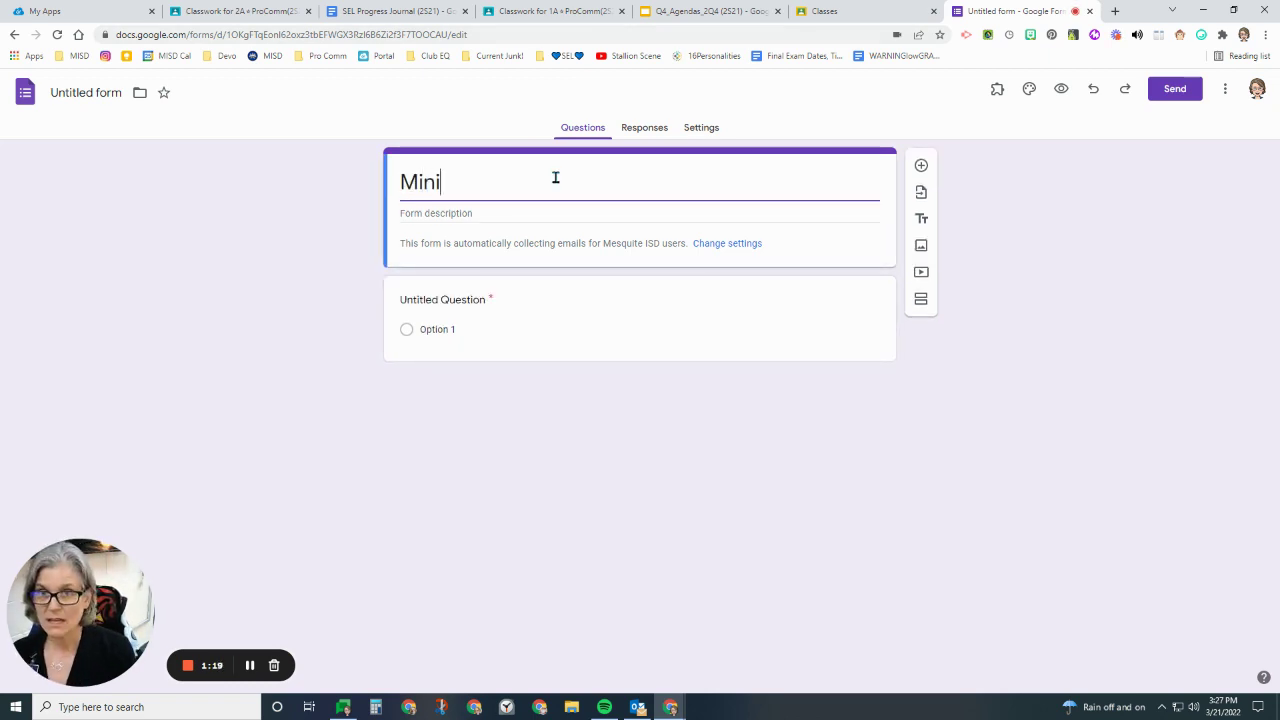
type(" Lesson ")
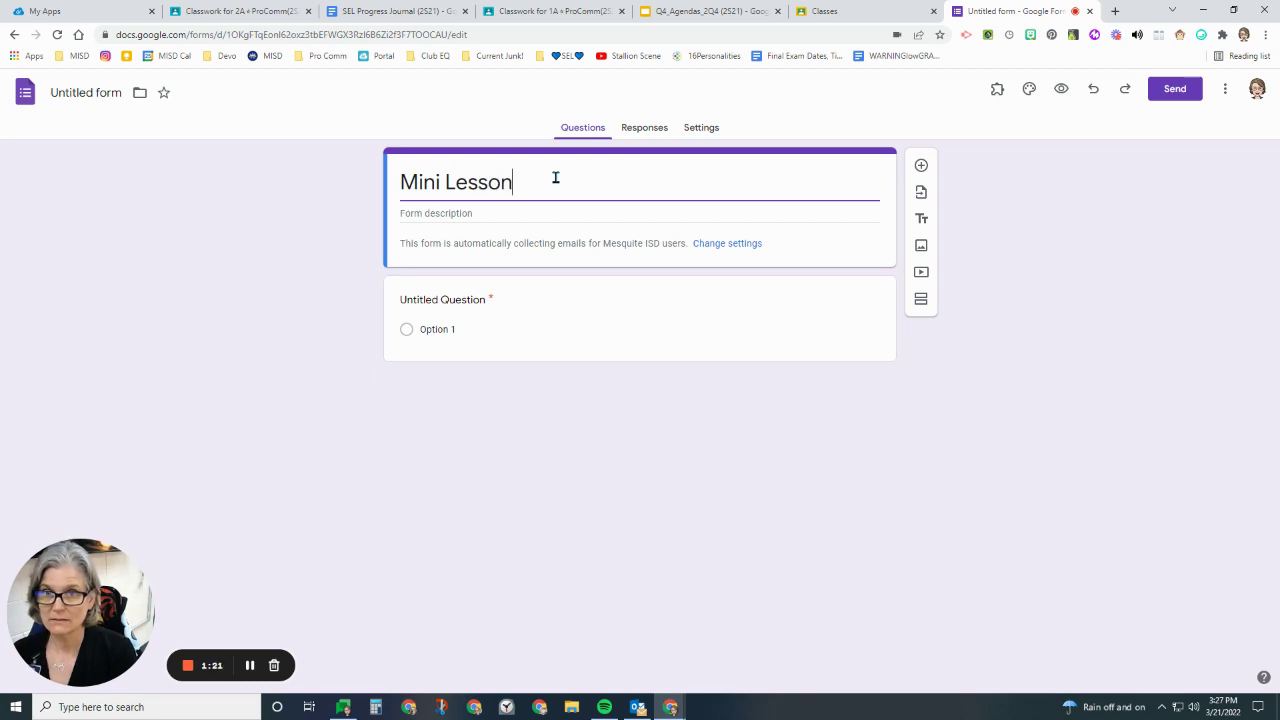
type("Day 23")
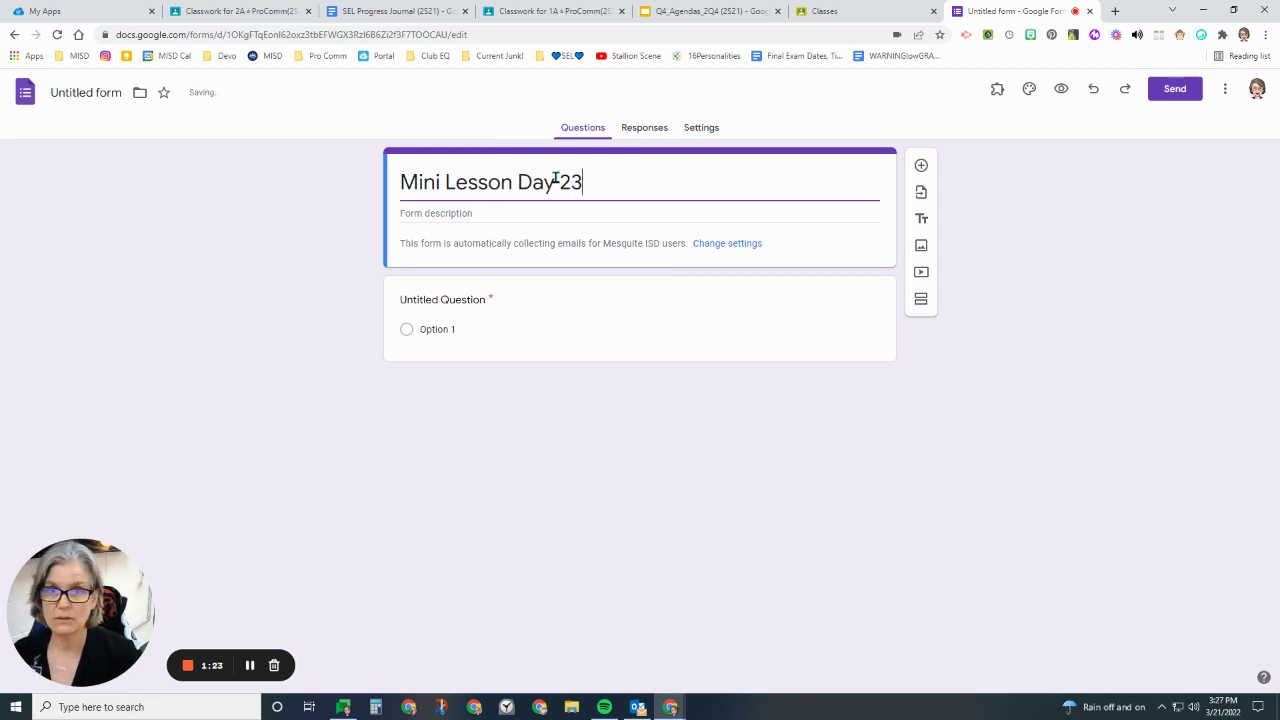
left_click(541, 214)
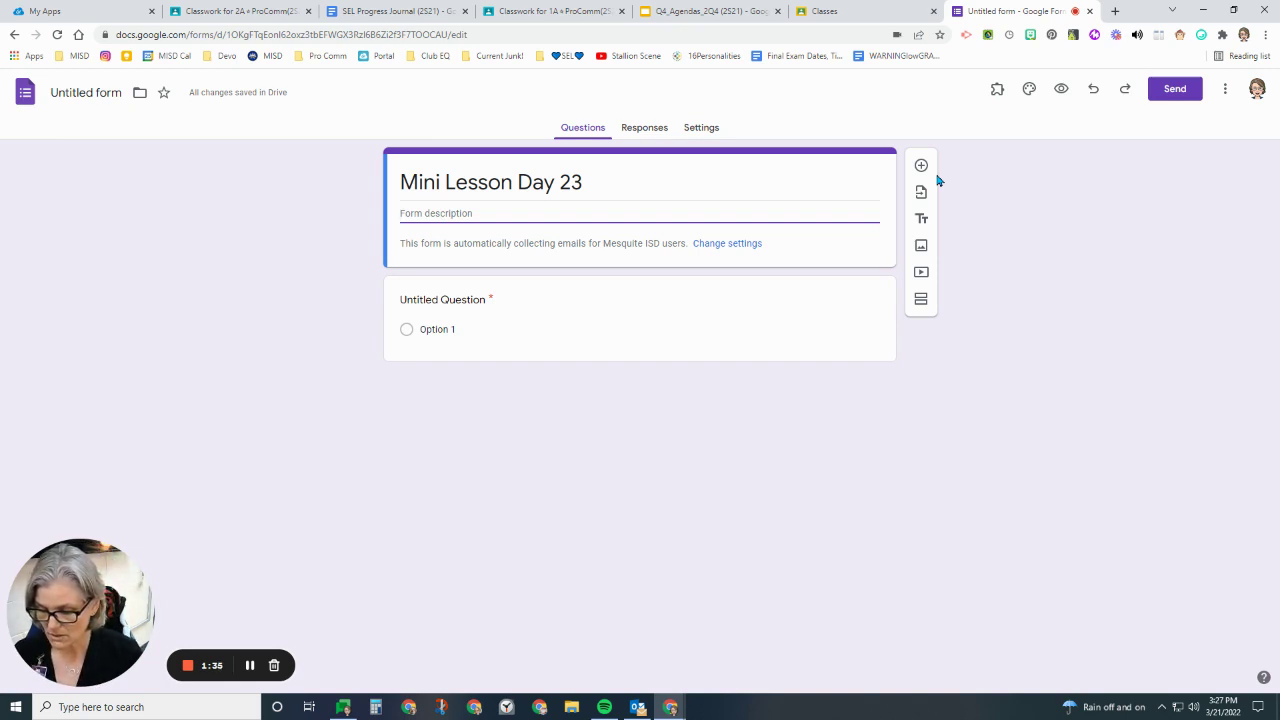
Enter the presenter's name, Group Member 2, Group Member 3, & Group Member 4 as the description.
type("Amy Coning")
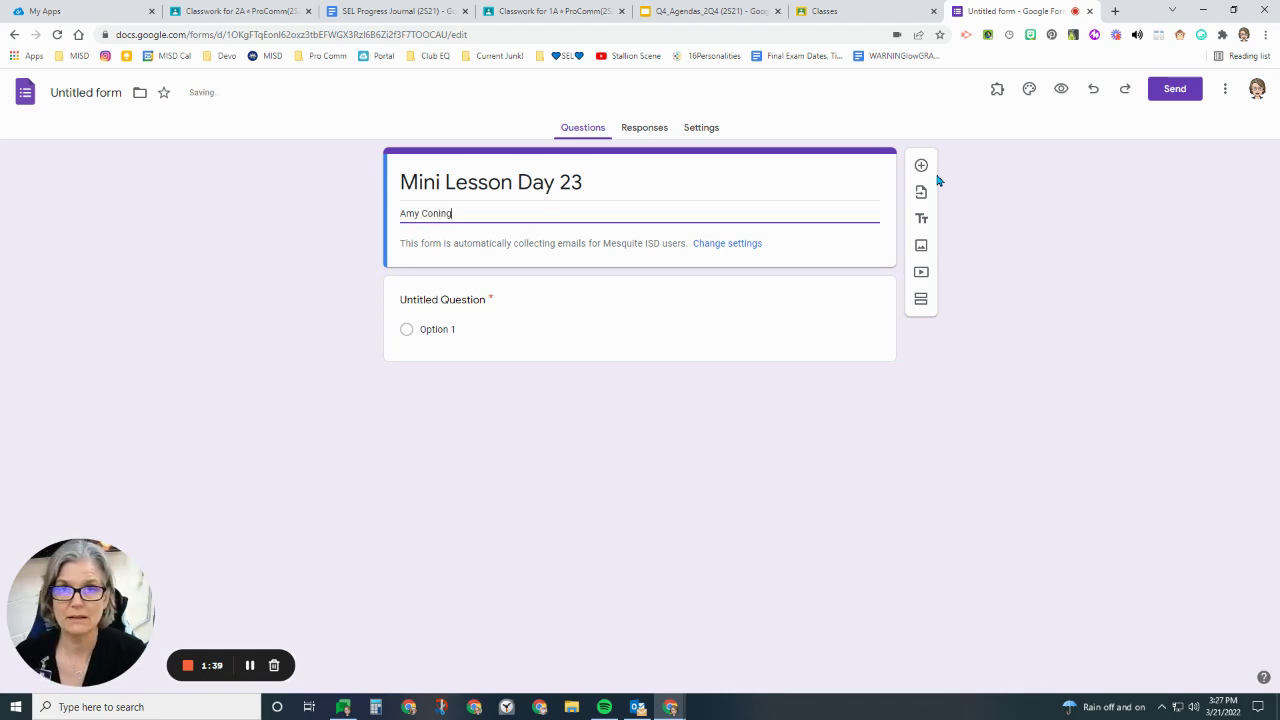
type(", Group Member 2")
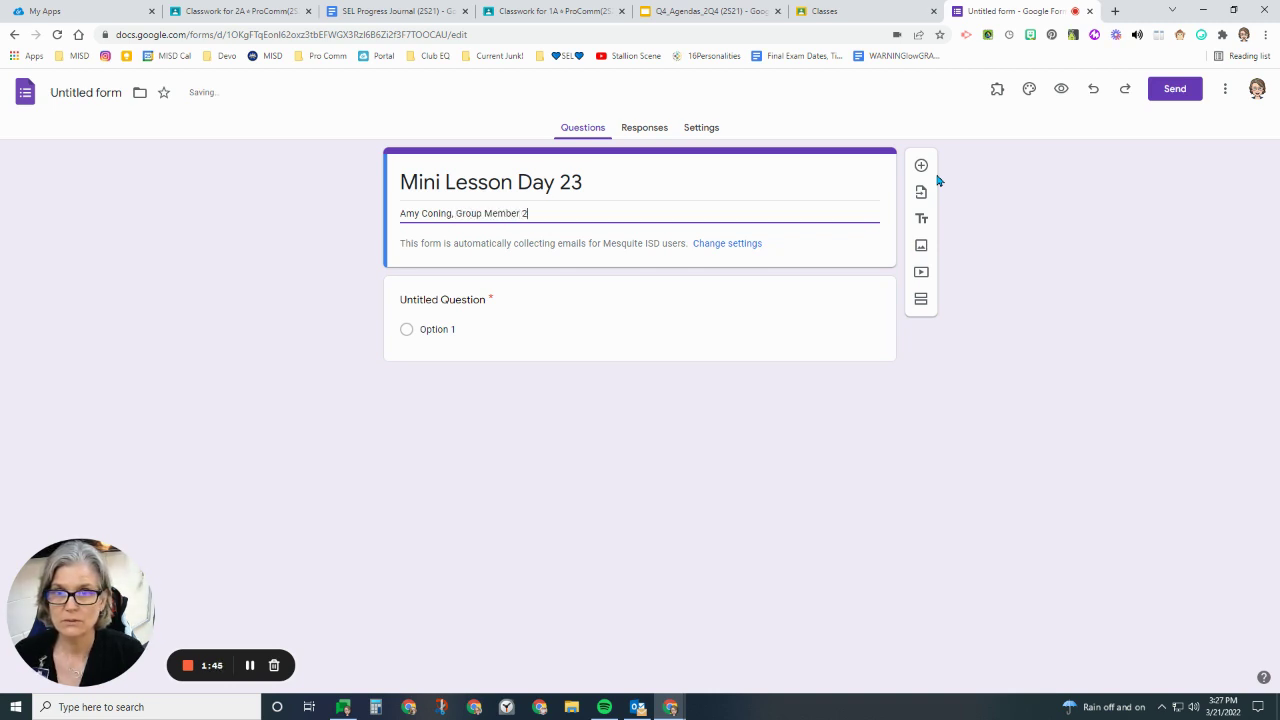
type(", Group M")
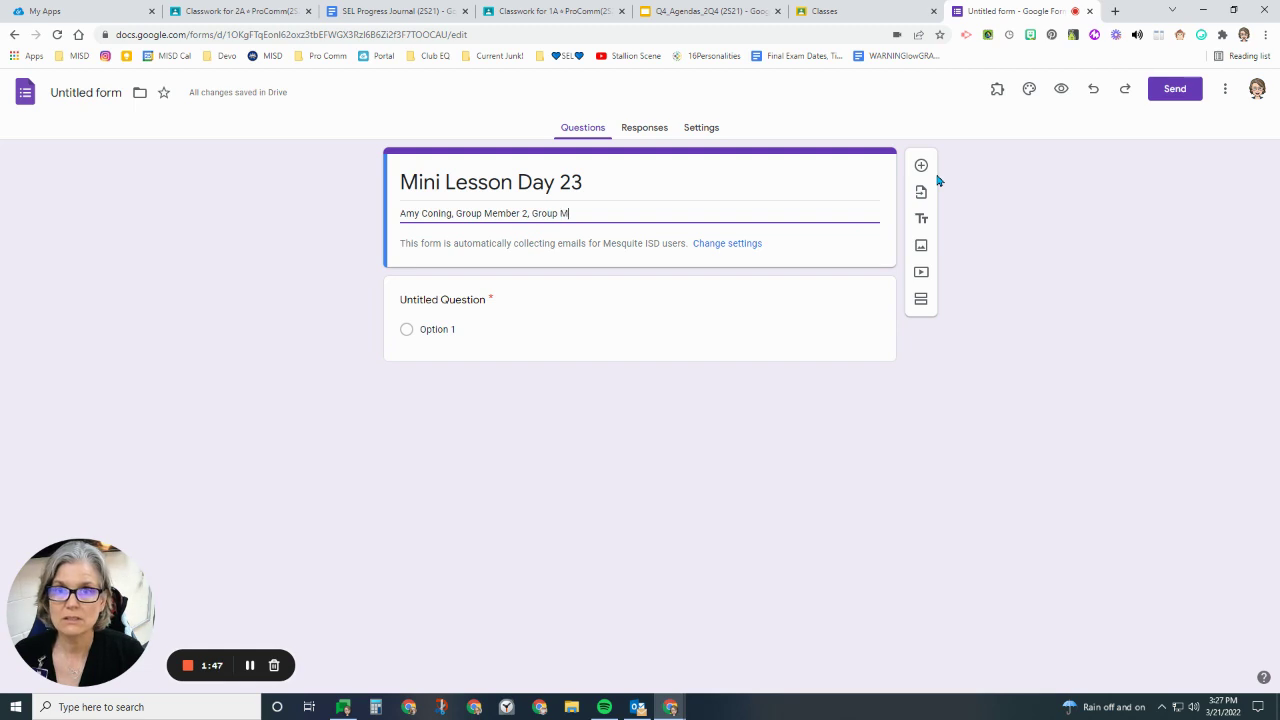
type("ember 3")
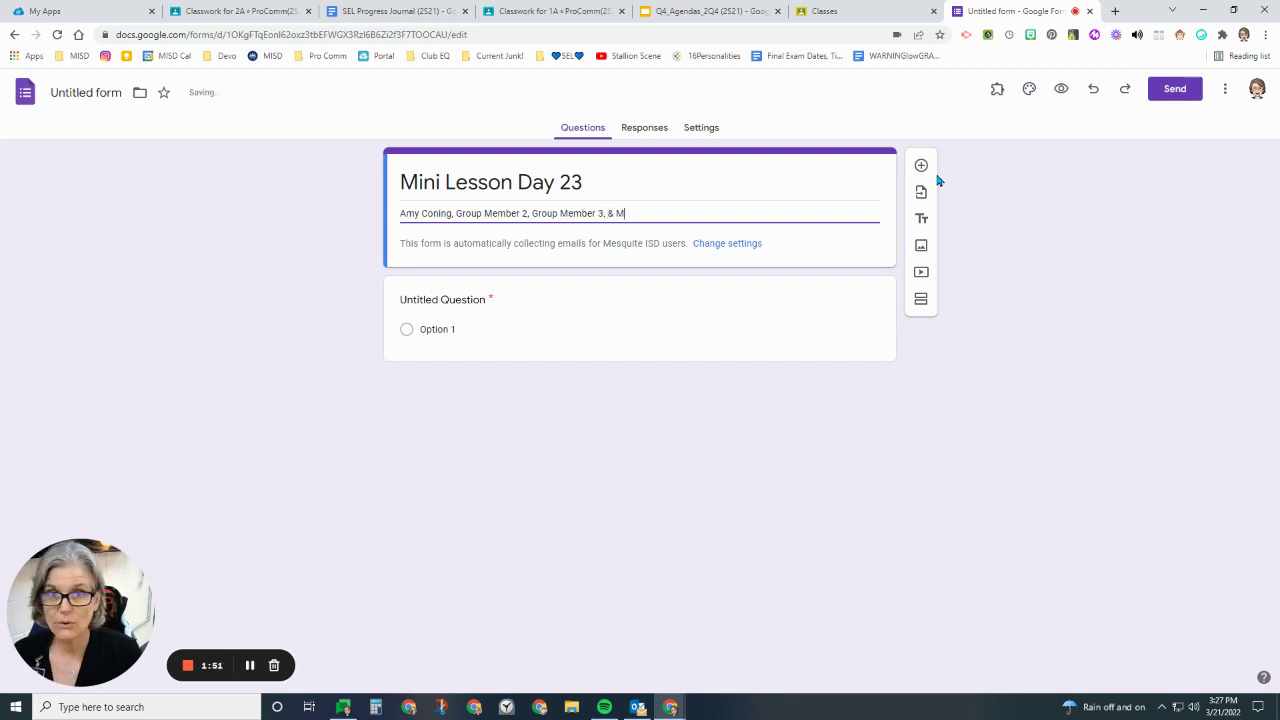
type(", & Gro")
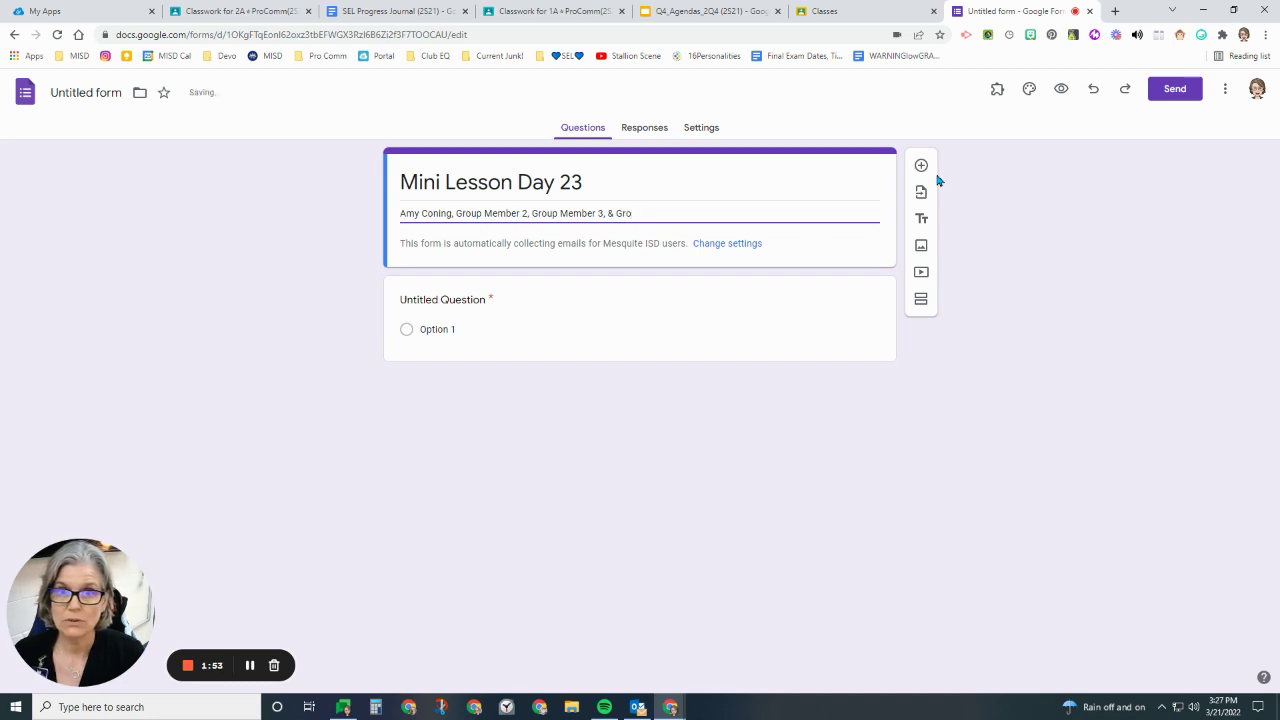
type("up Memb")
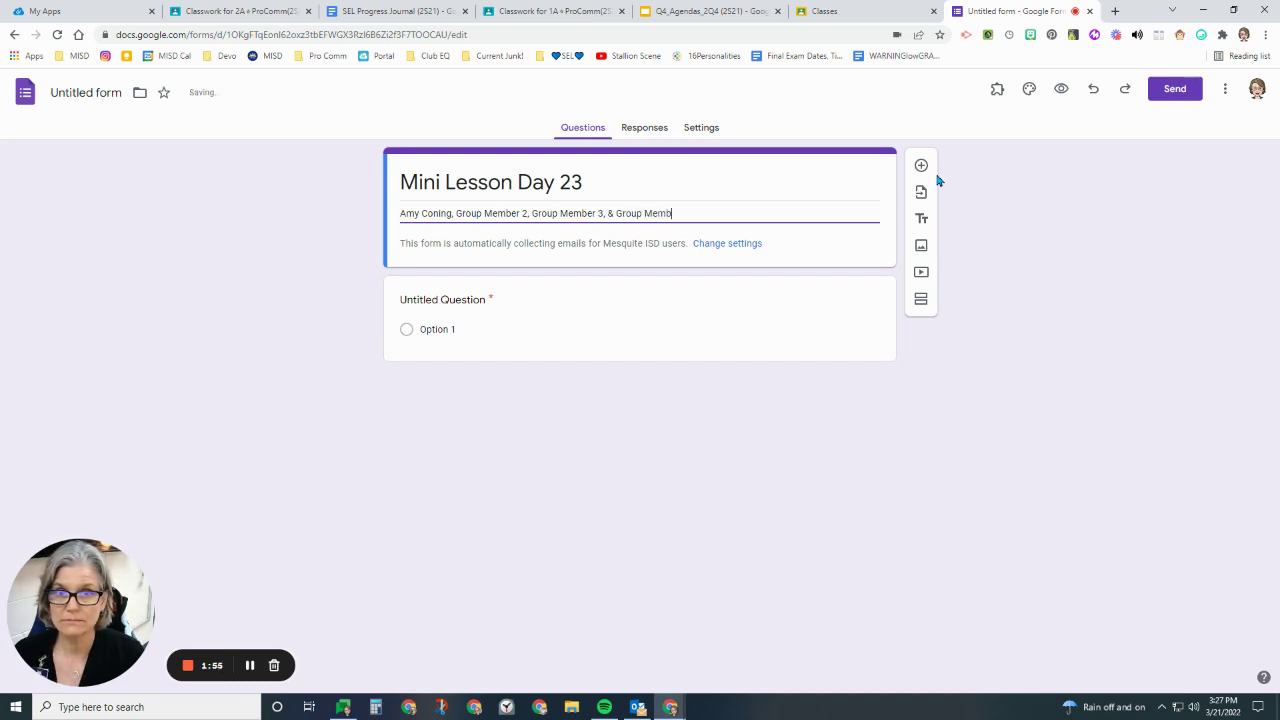
type("er 4")
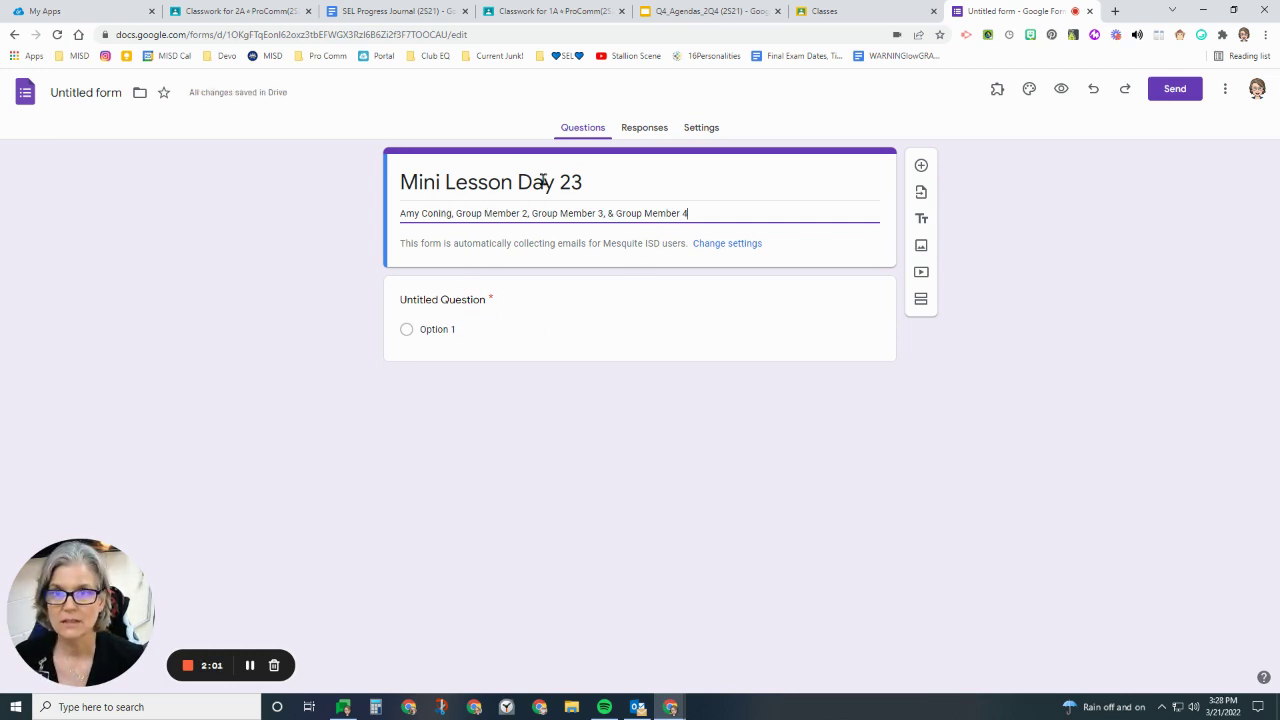
left_click(468, 300)
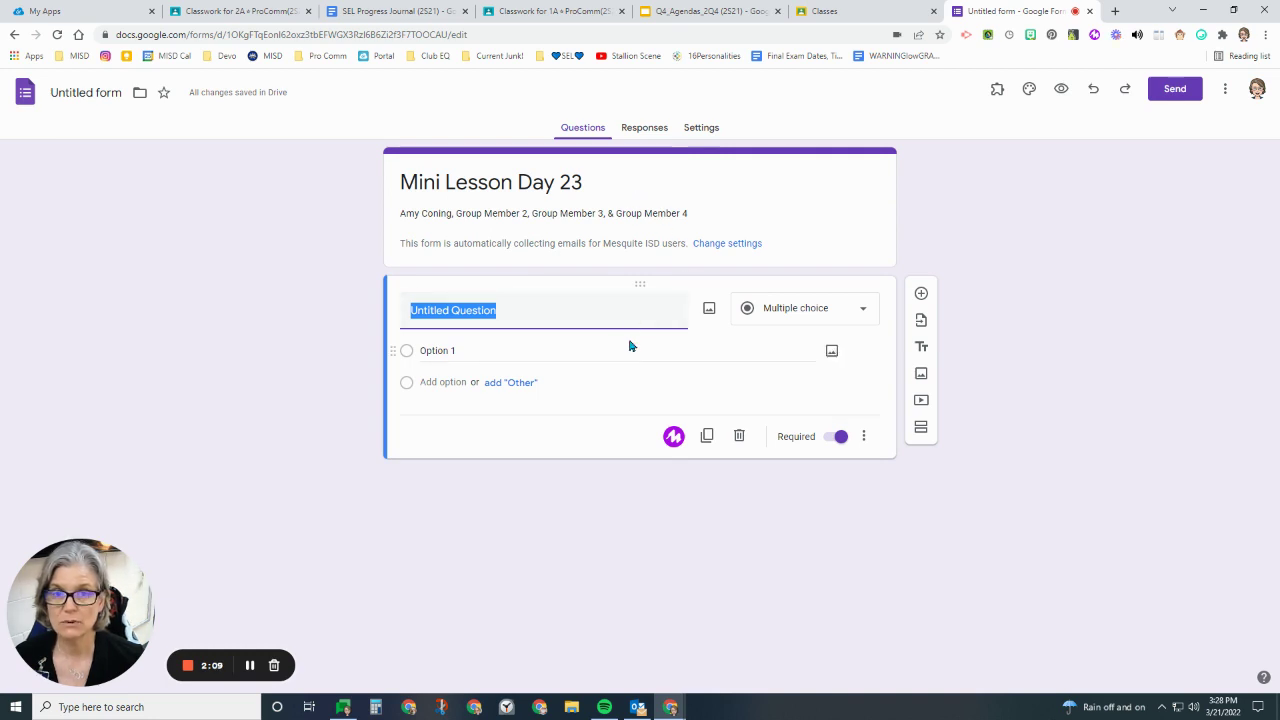
Change the first question to a Dropdown and title it 'Grade Level:'.
left_click(836, 319)
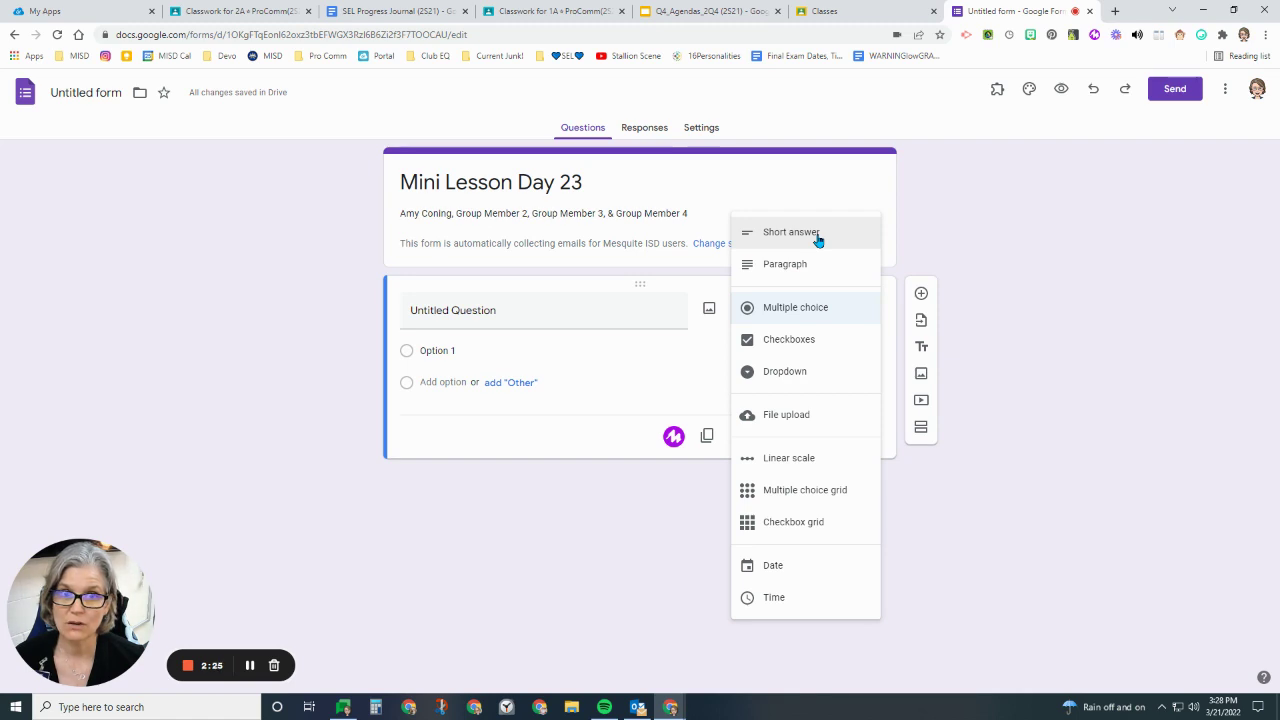
left_click(820, 382)
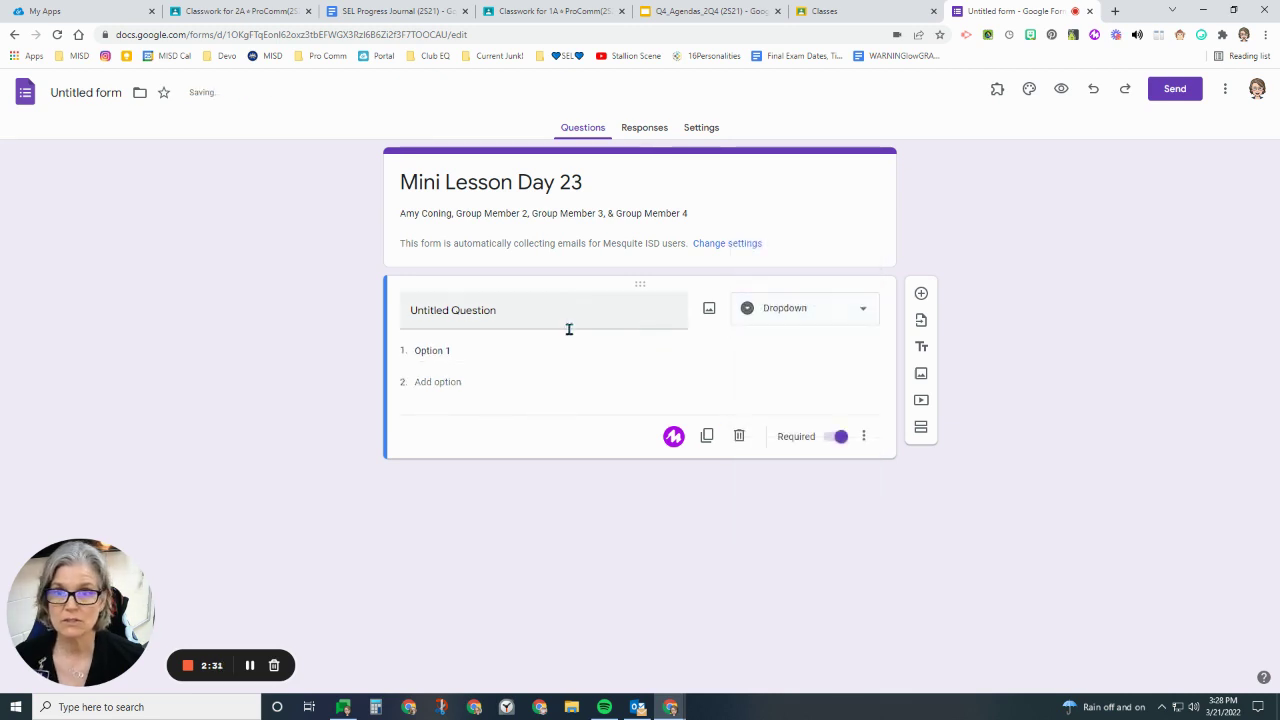
left_click(540, 307)
type("Period:")
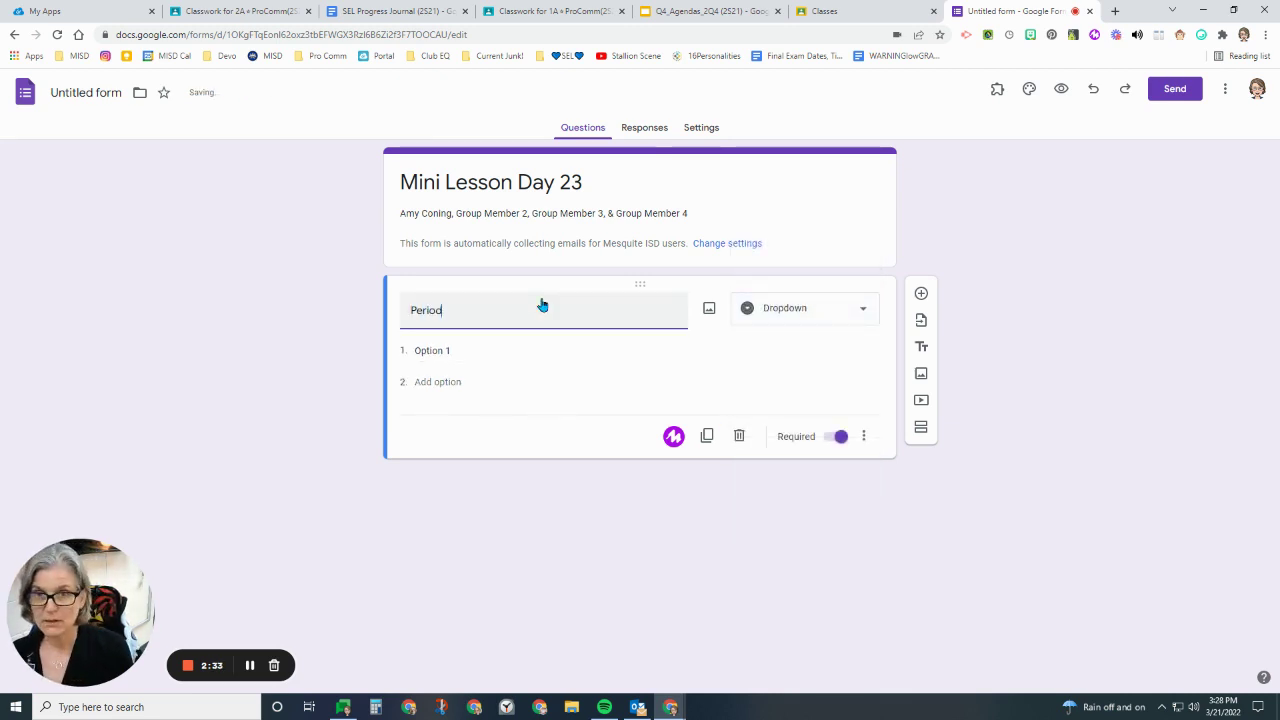
key("BackSpace")
key("BackSpace")
key("BackSpace")
key("BackSpace")
key("BackSpace")
key("BackSpace")
key("BackSpace")
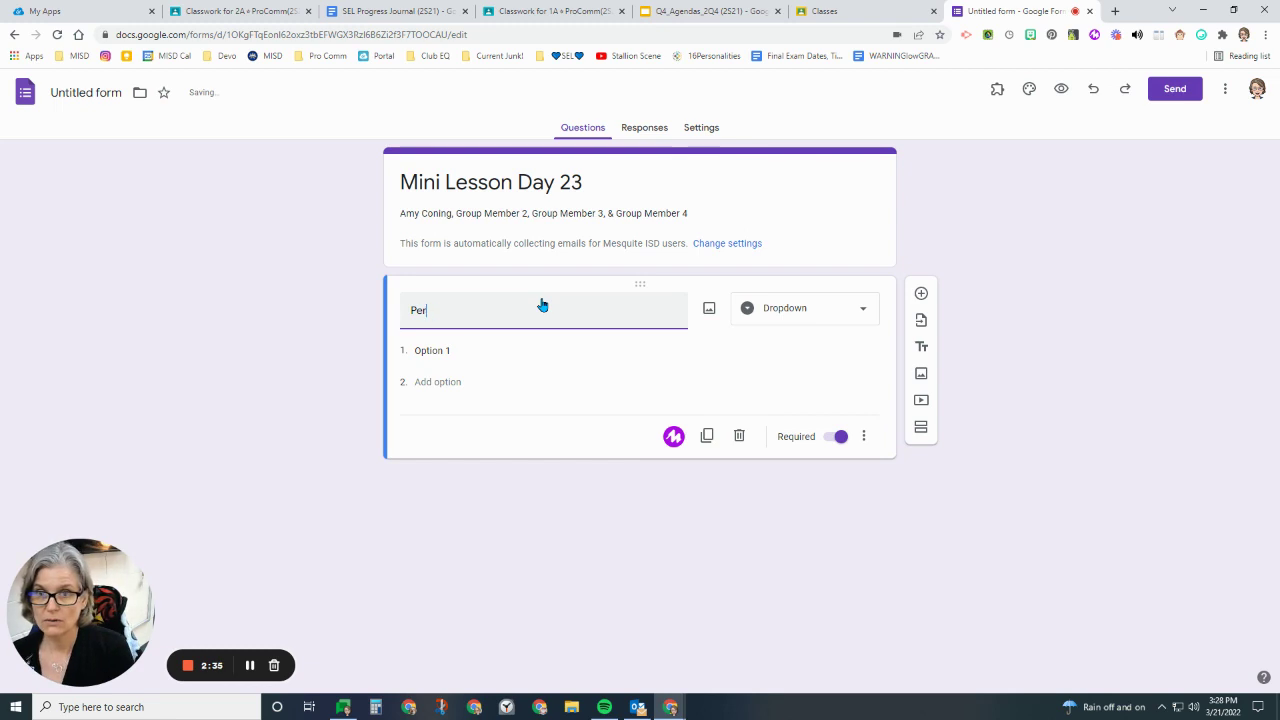
type("R")
key("BackSpace")
type("Gro")
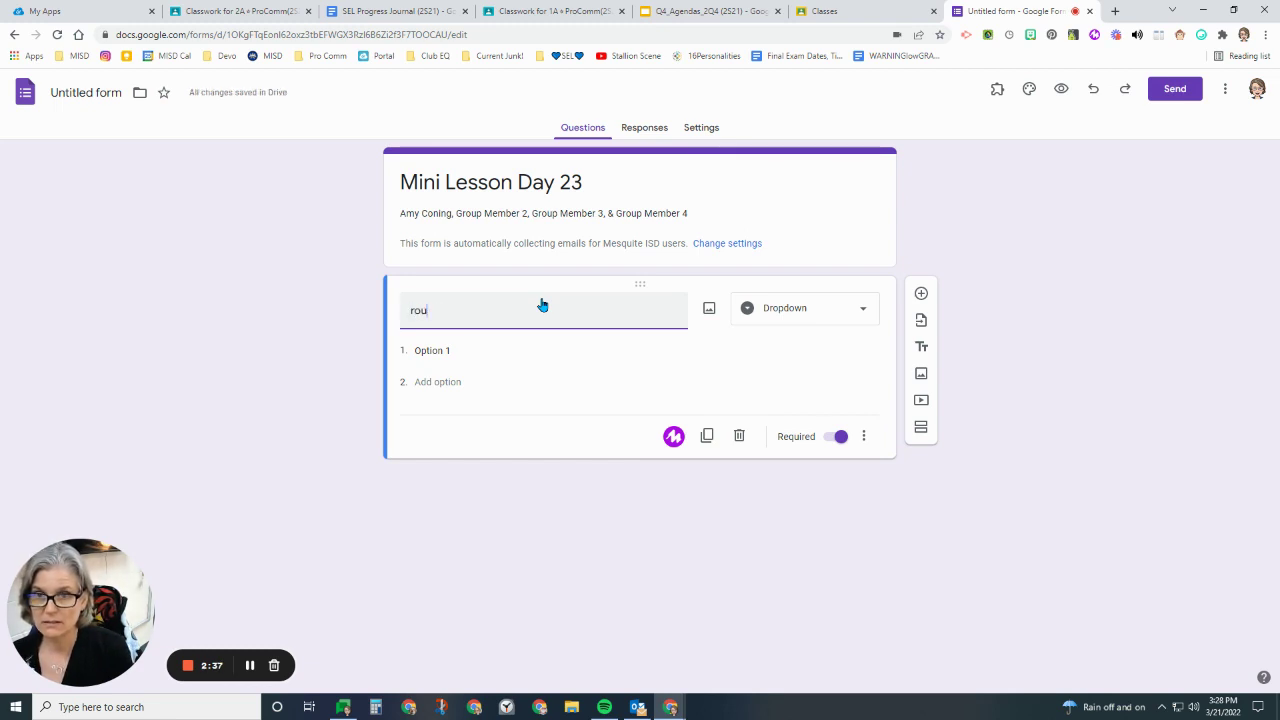
key("BackSpace")
key("BackSpace")
key("BackSpace")
type("Group")
key("BackSpace")
key("BackSpace")
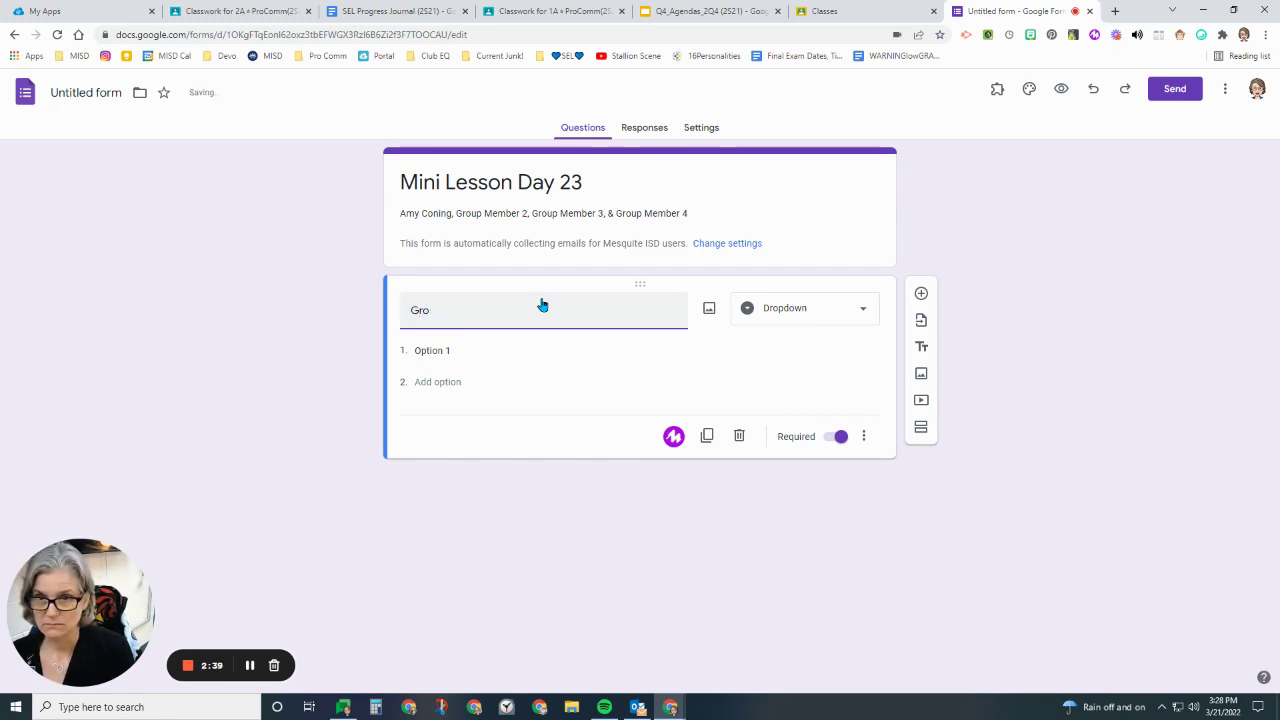
type("Level:")
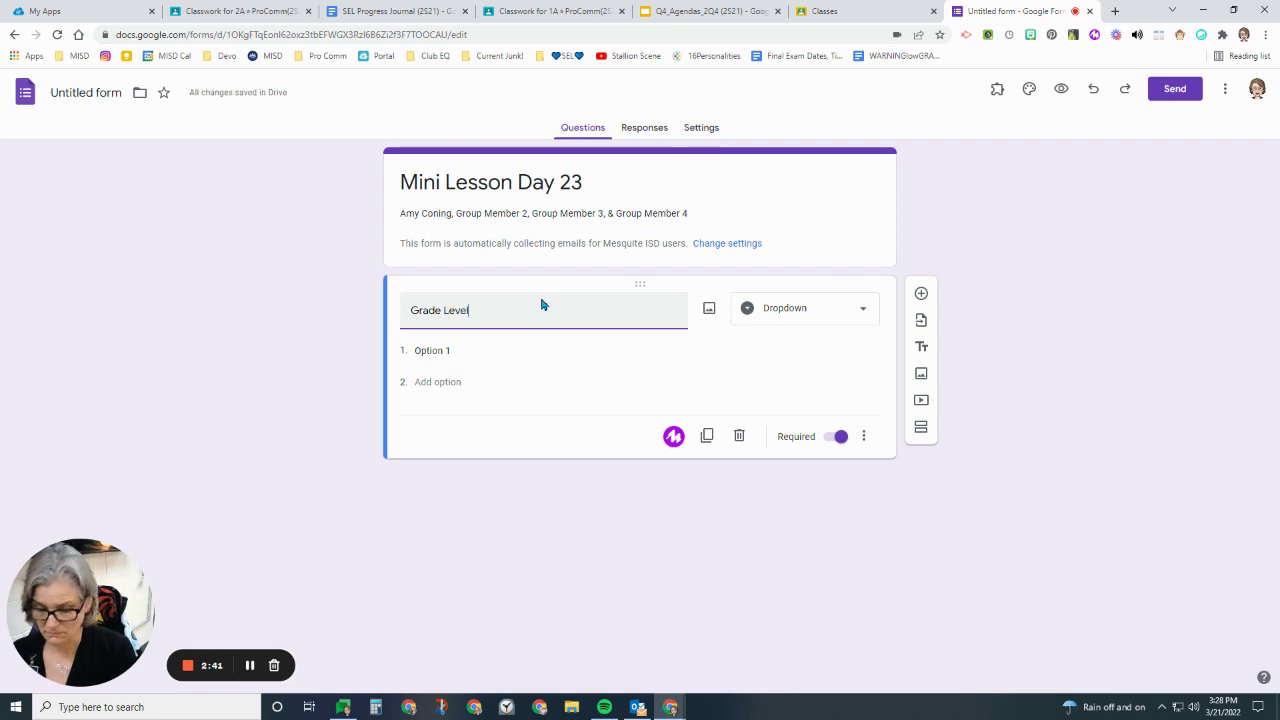
left_click(464, 352)
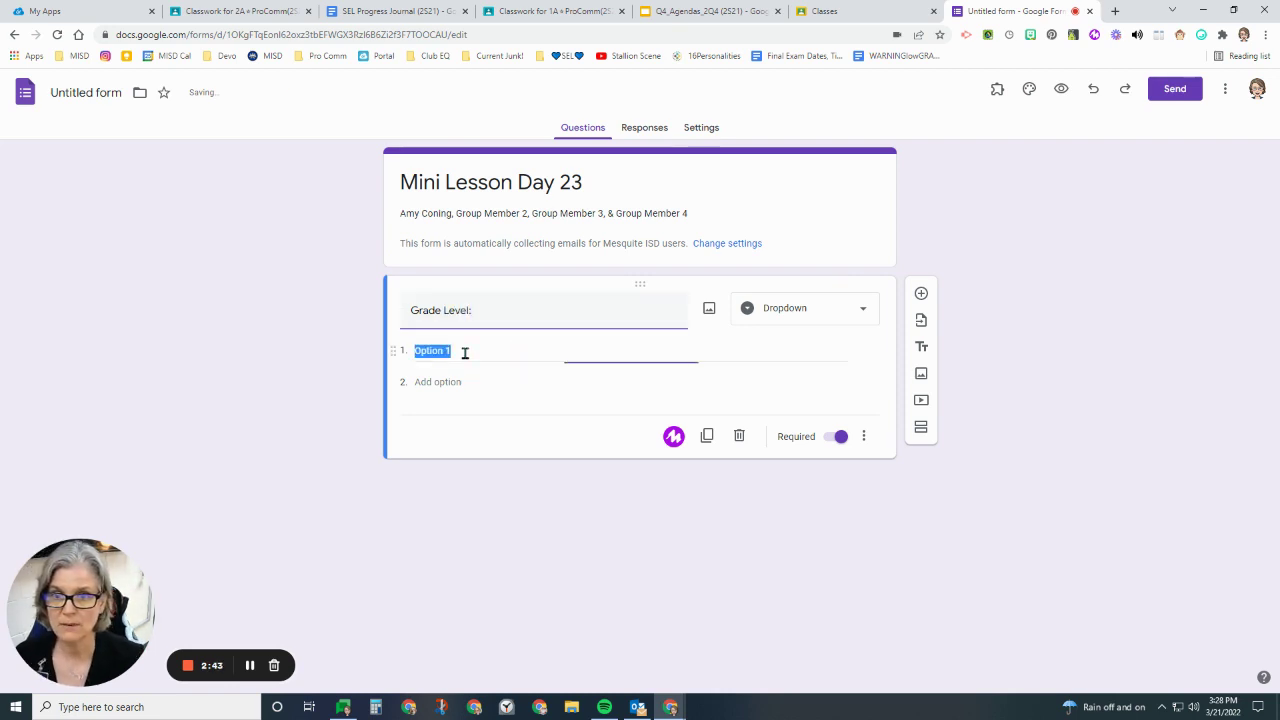
Enter '9th' as the first option and add the suggested 10th, 11th and 12th options.
type("9th")
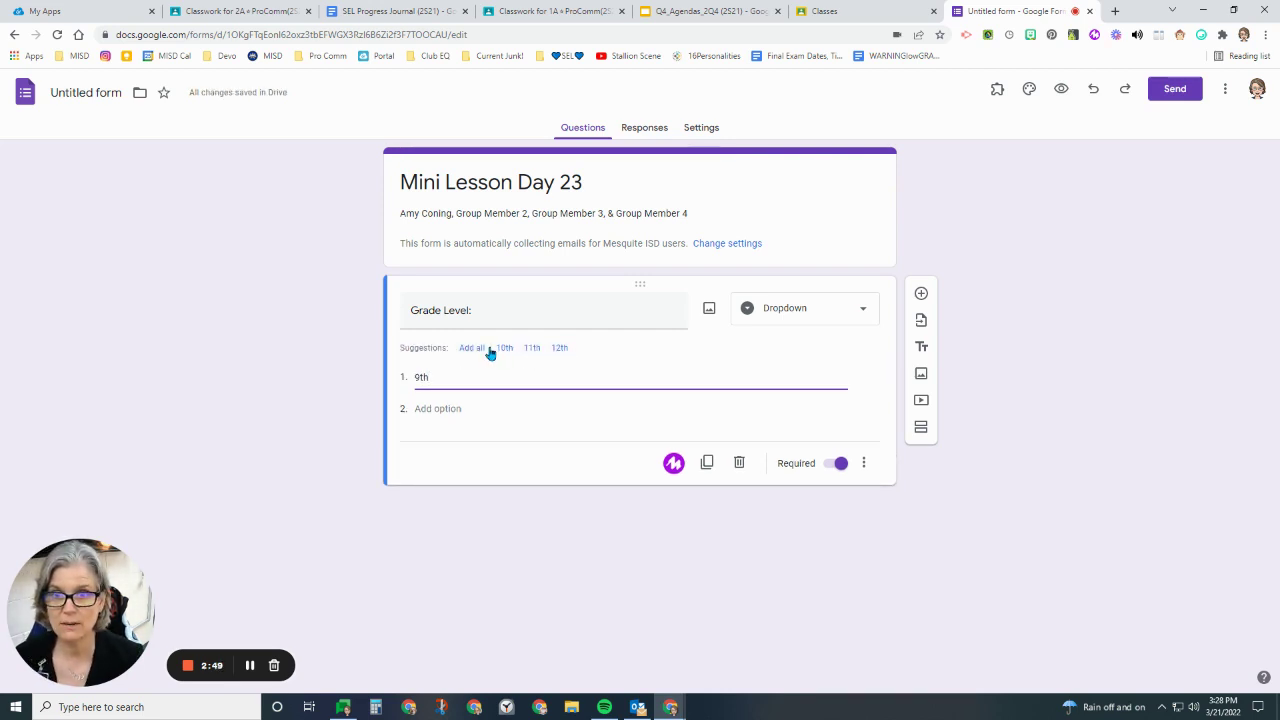
left_click(479, 347)
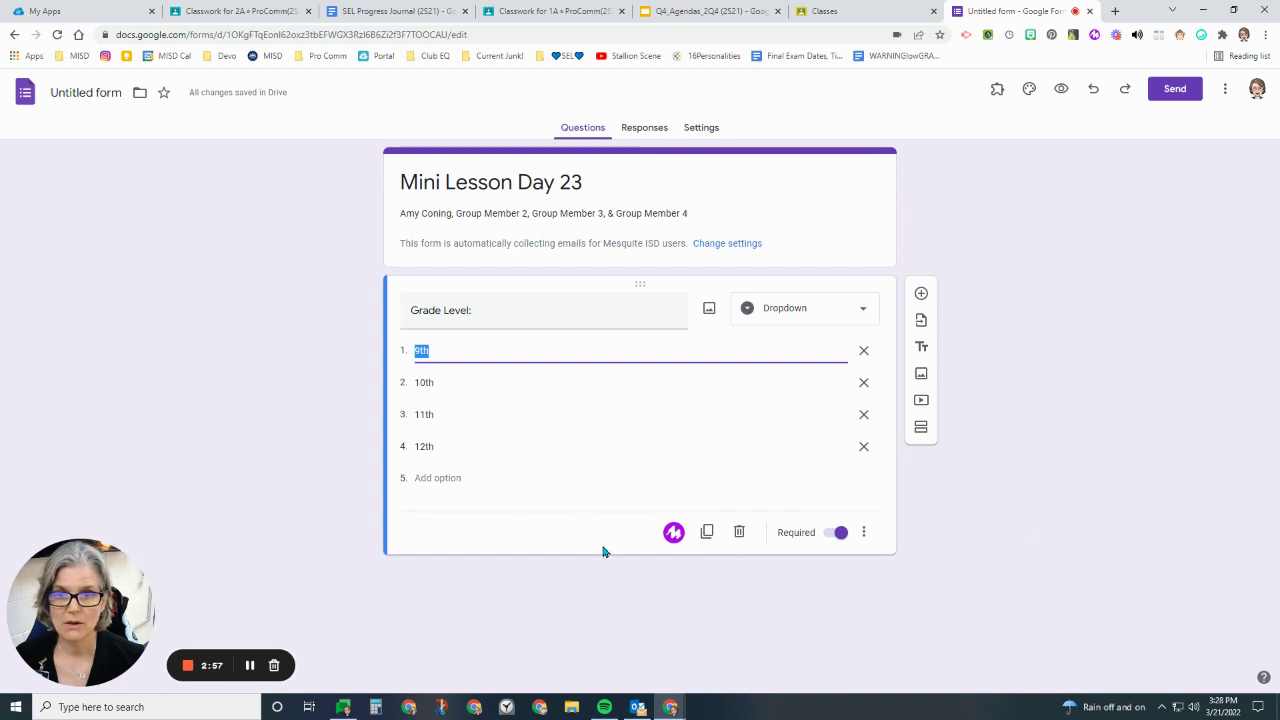
left_click(1061, 91)
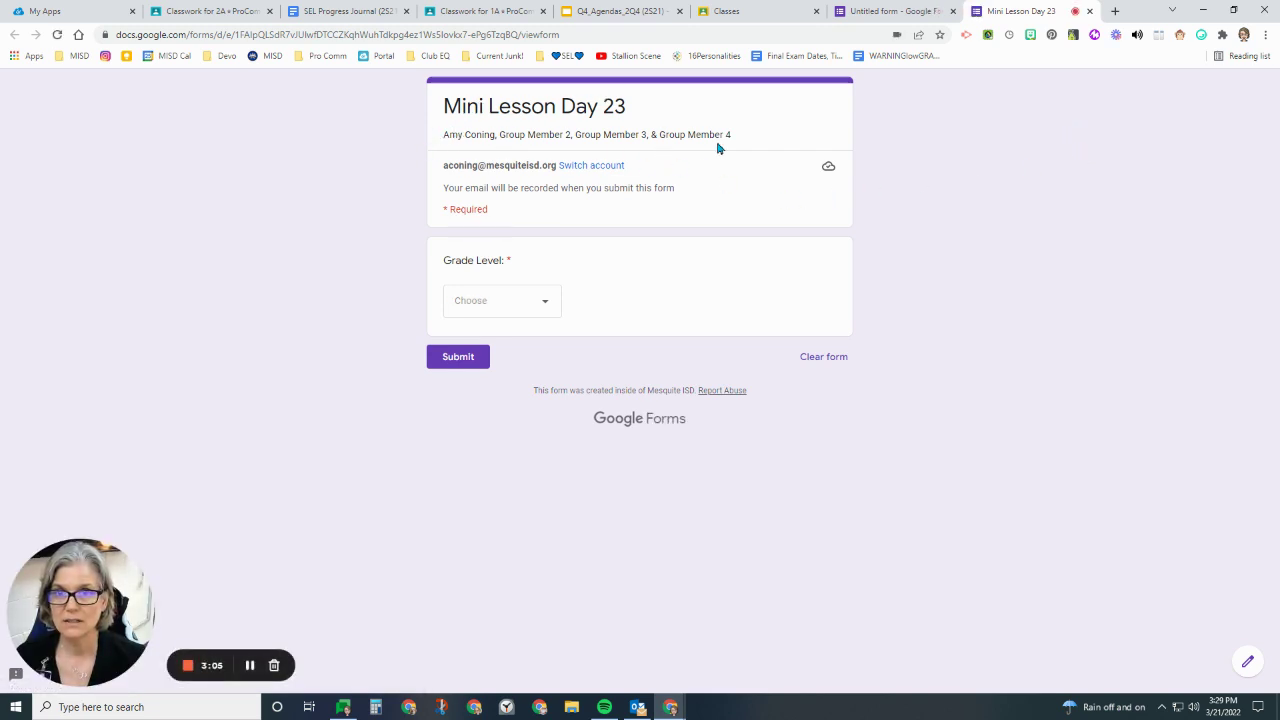
left_click(546, 304)
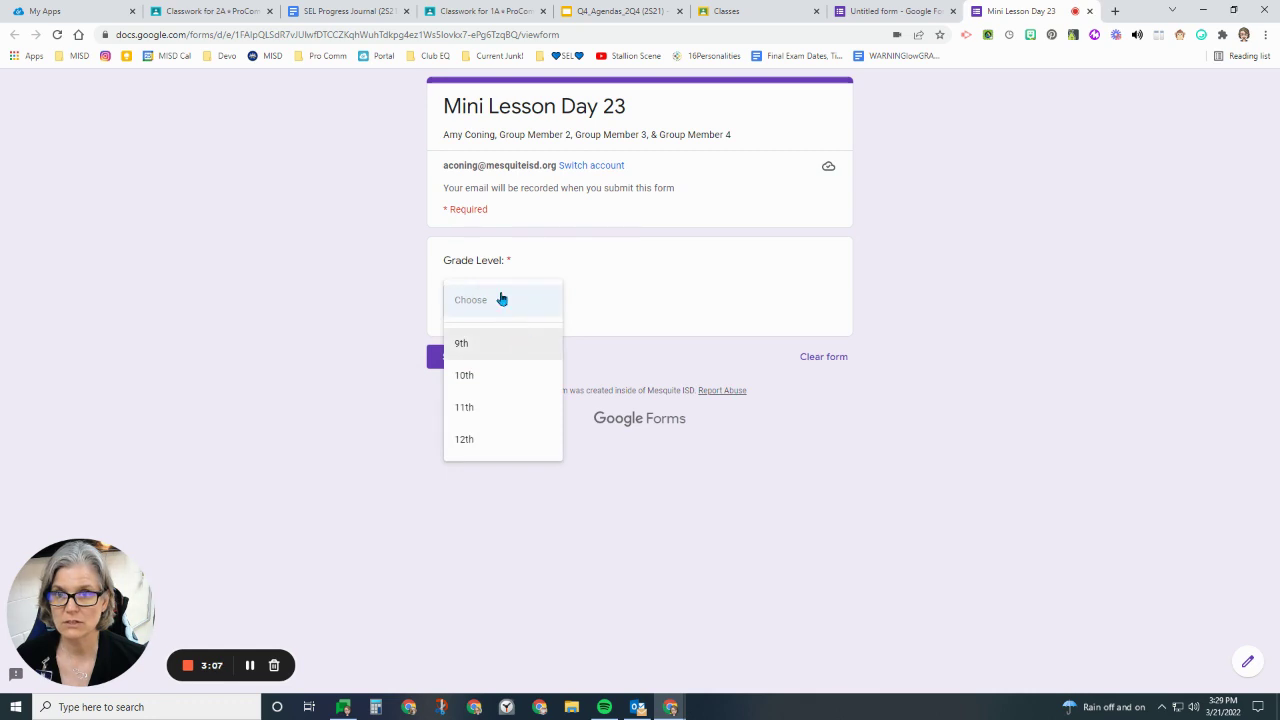
left_click(603, 308)
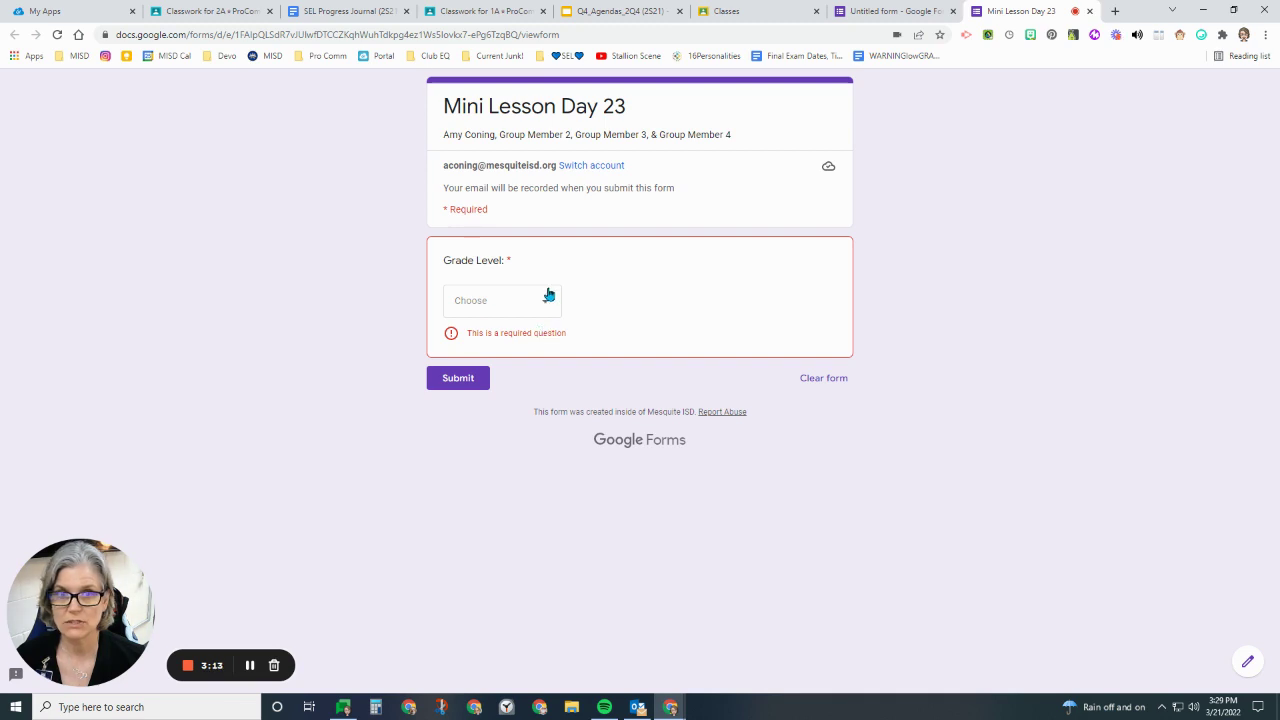
left_click(1092, 11)
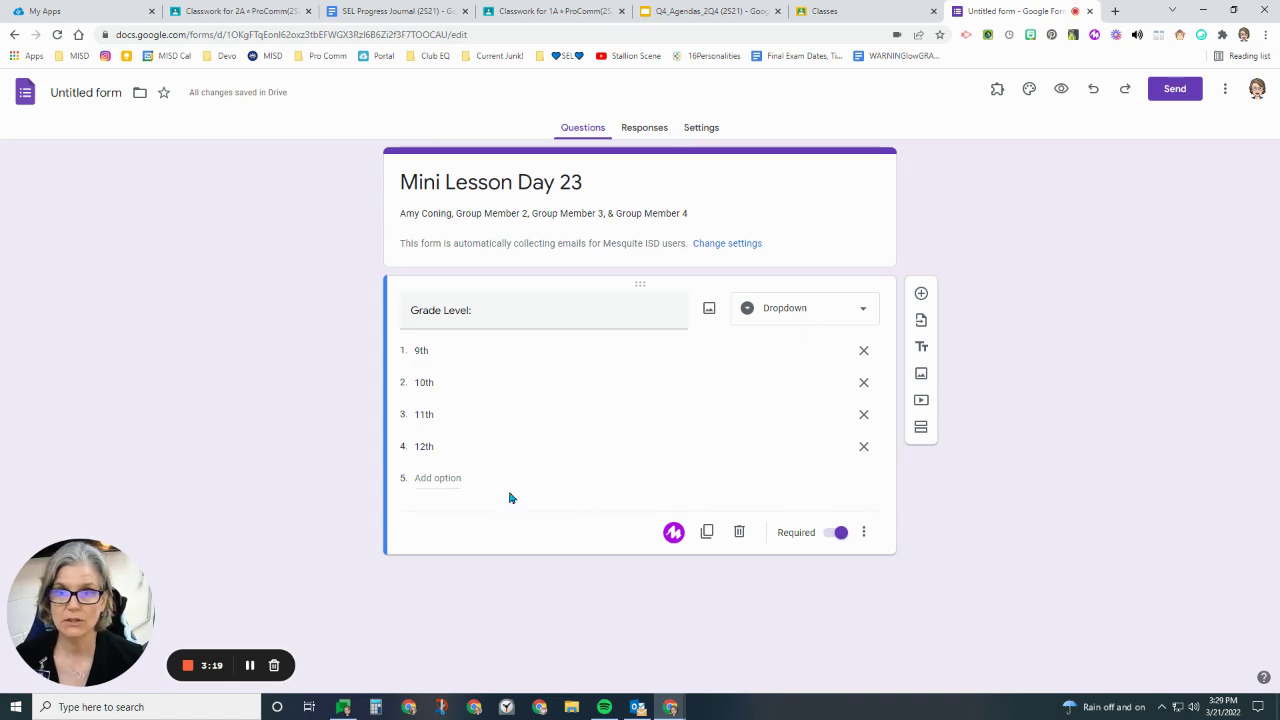
Add a linear scale question asking how you would rate the product's creativity.
left_click(921, 294)
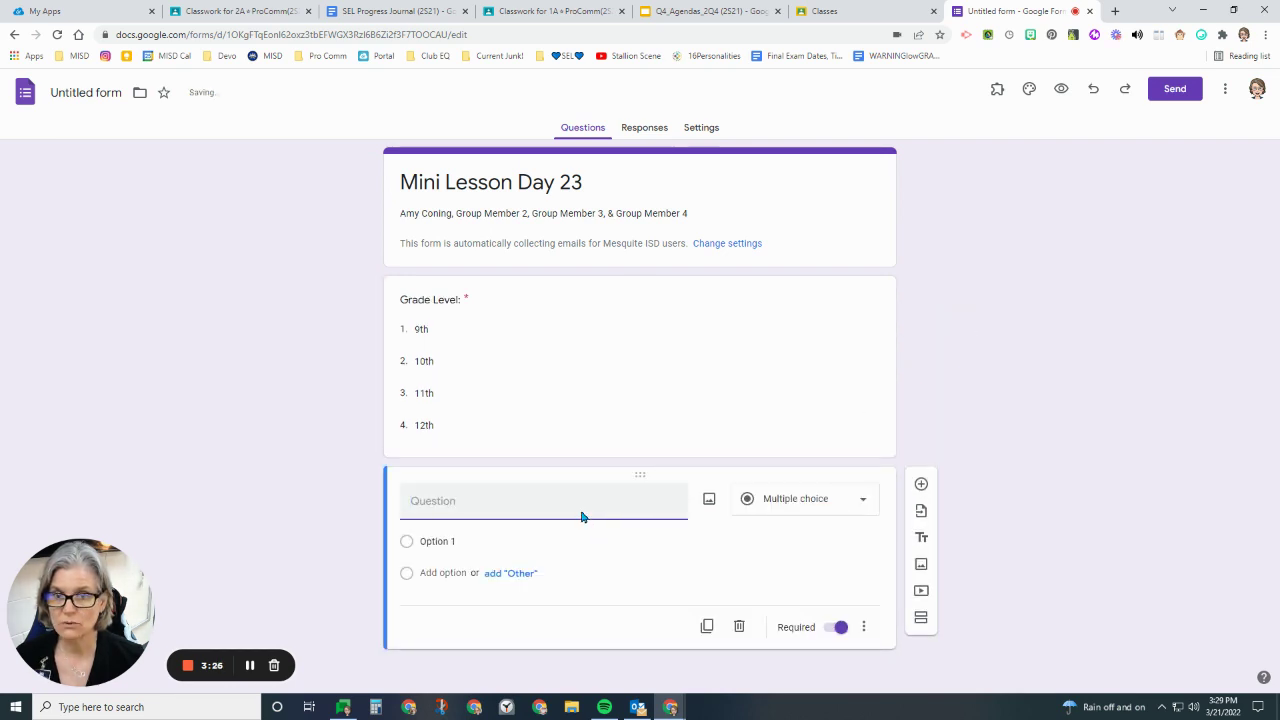
left_click(775, 499)
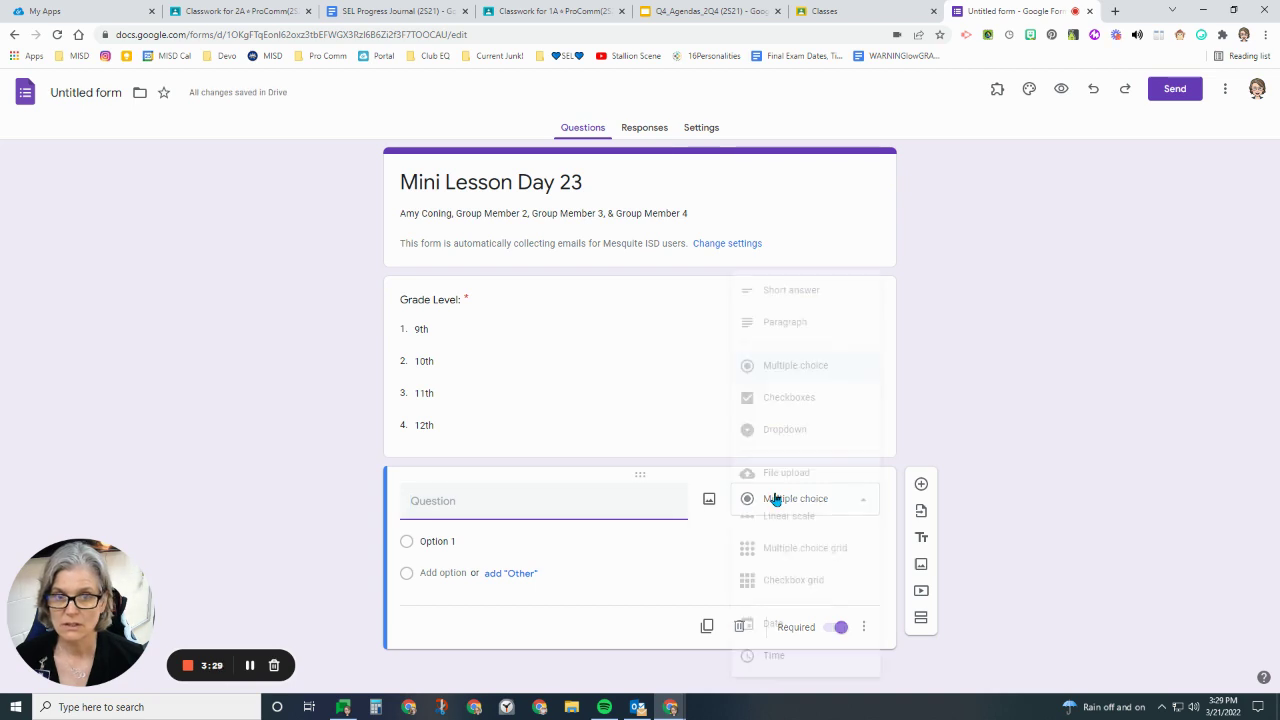
left_click(800, 520)
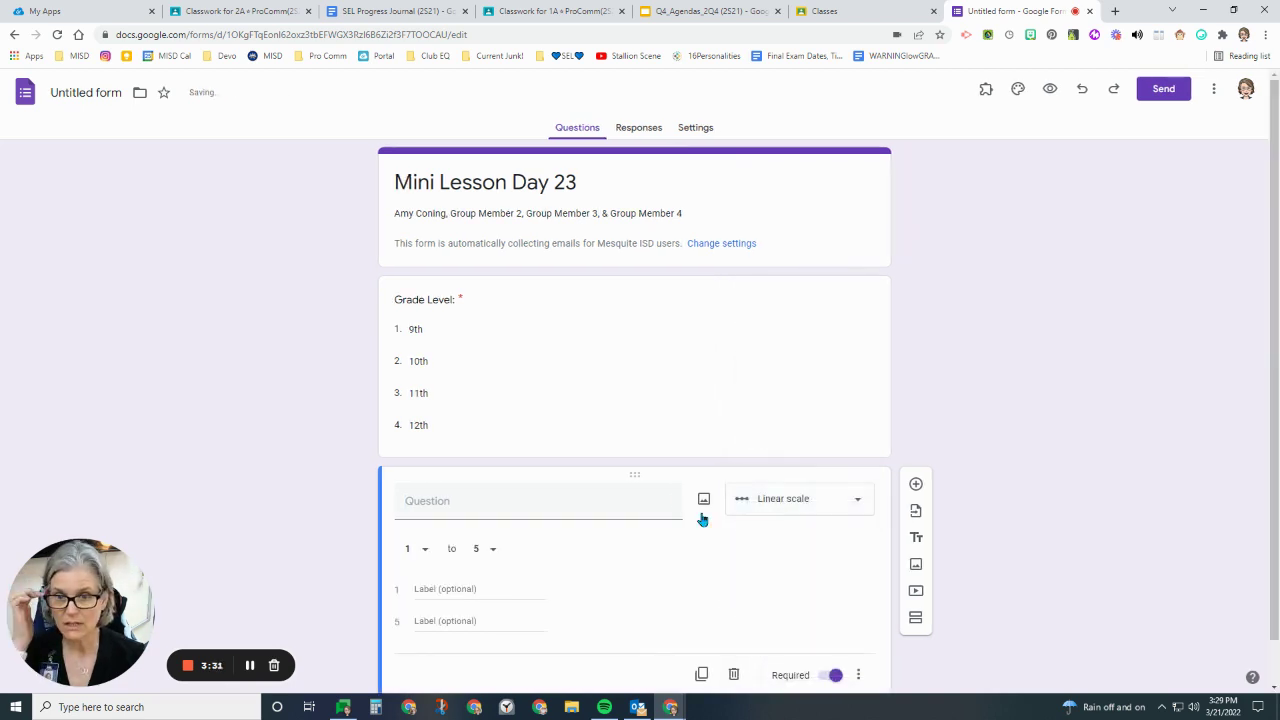
left_click(622, 498)
type("How ")
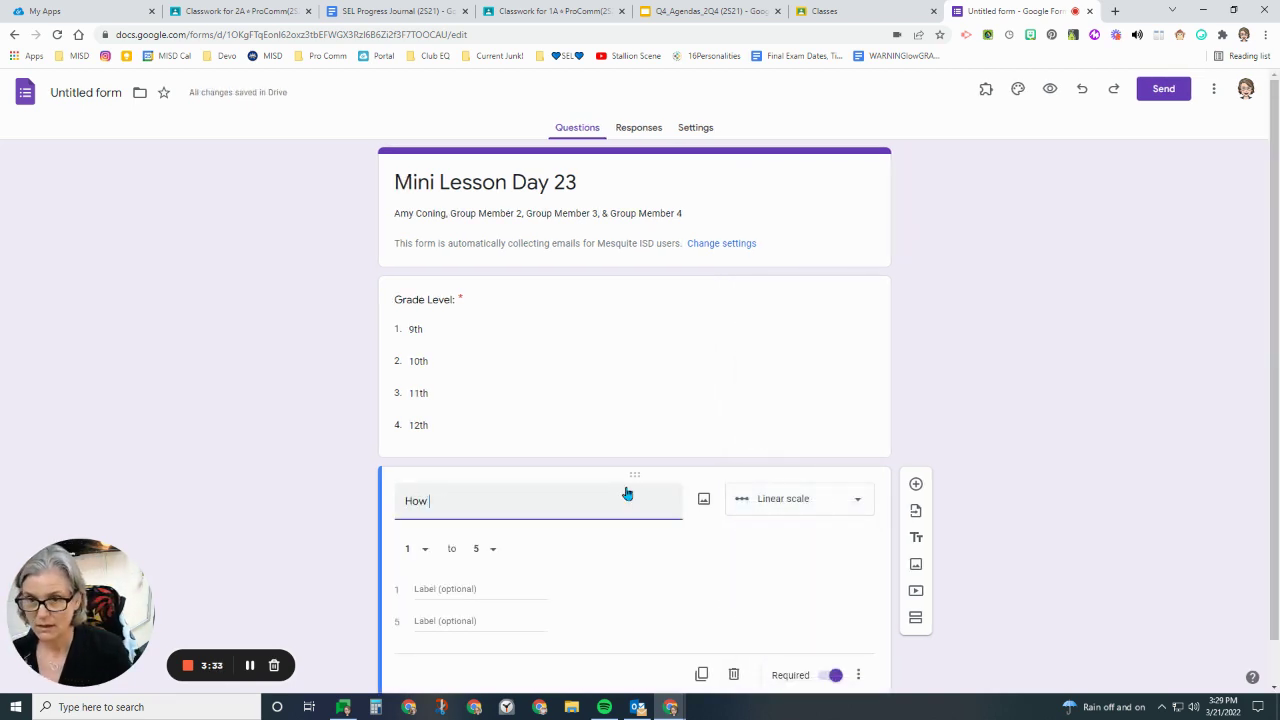
type("would you rate the c")
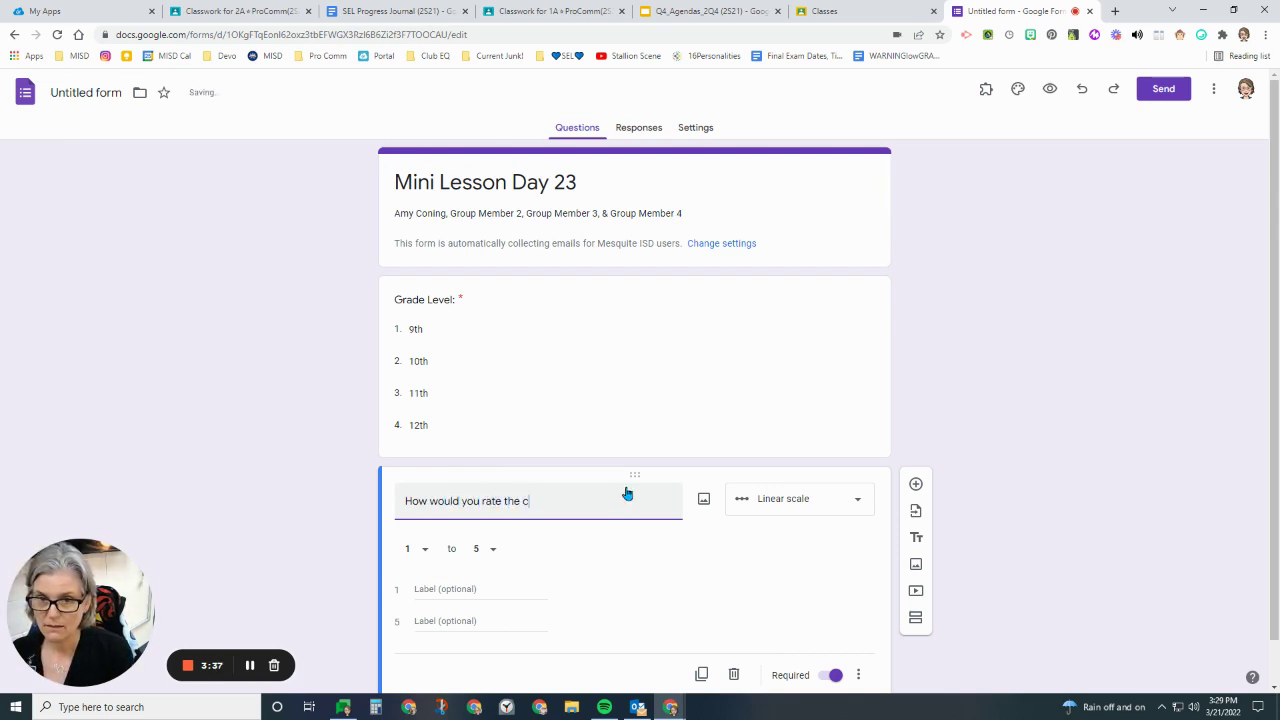
type("reativty of")
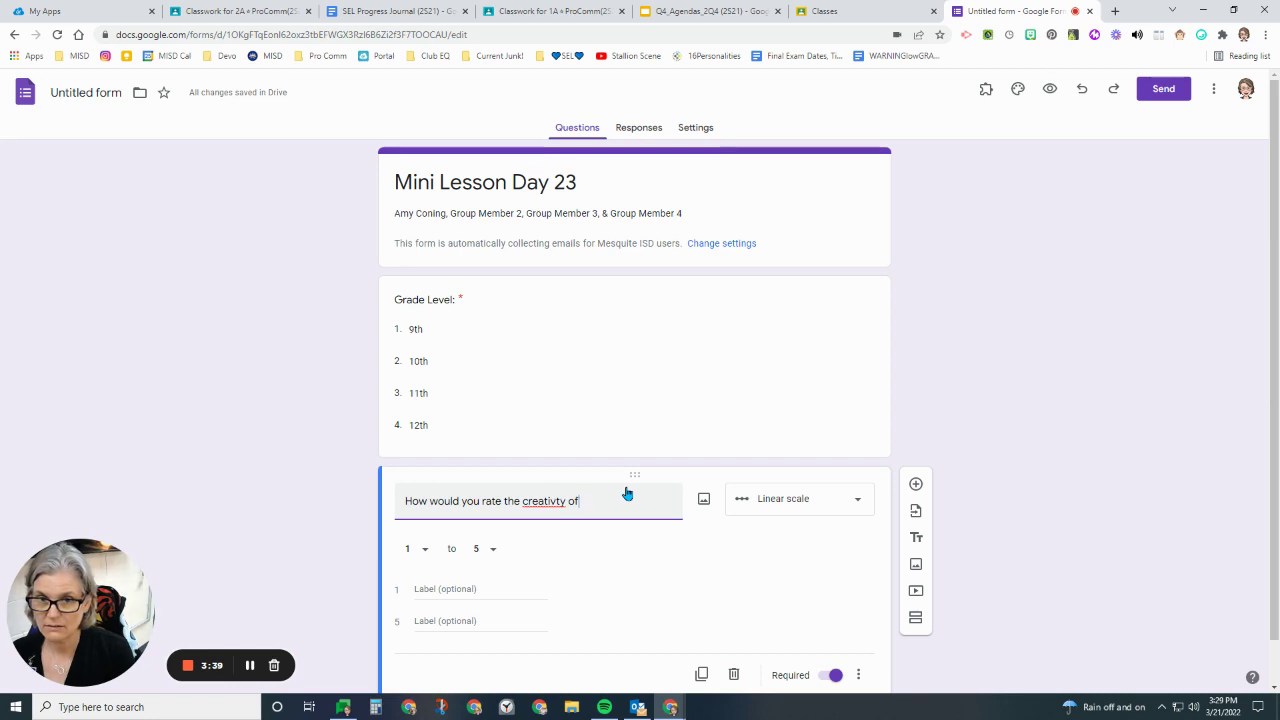
type("y the ")
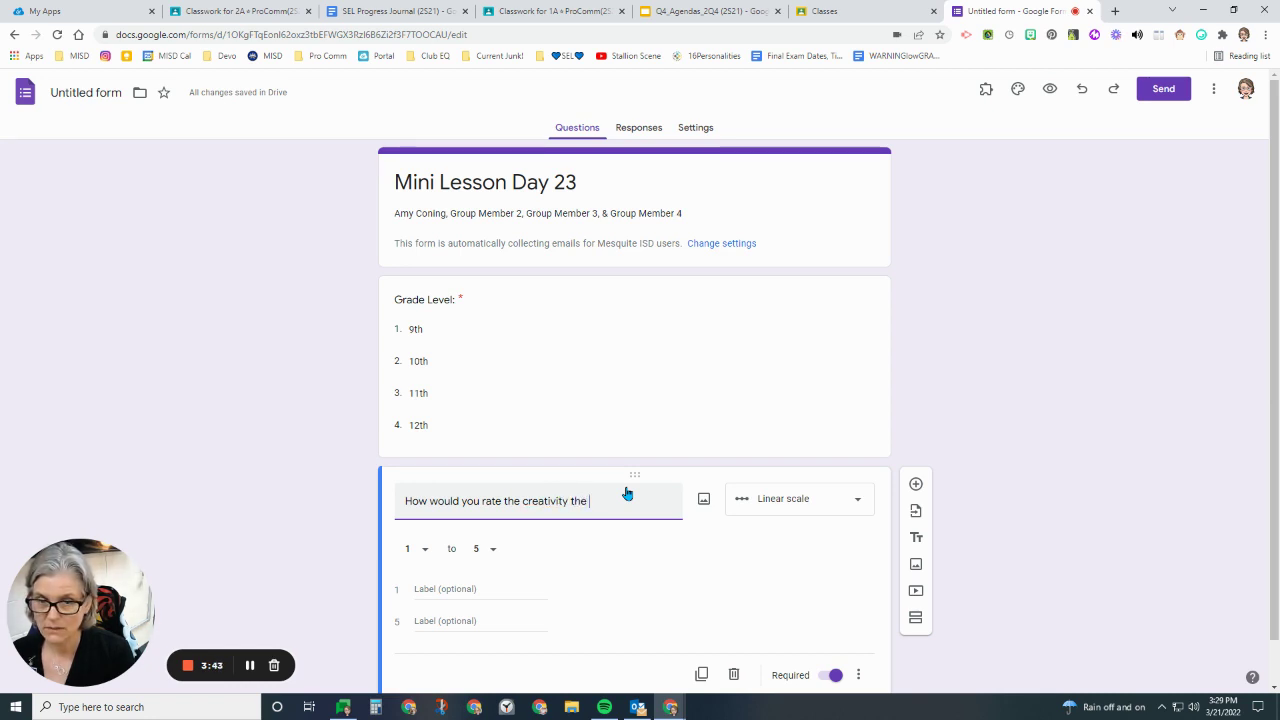
type("product?")
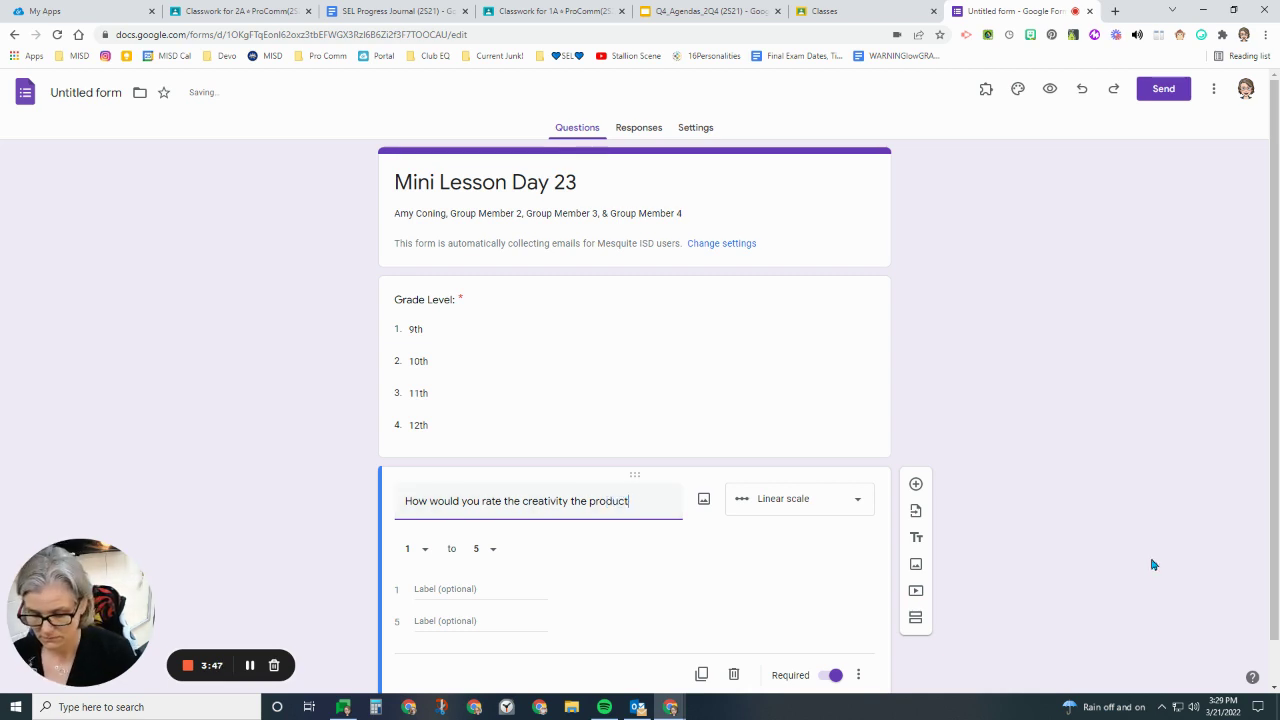
Label the scale's low end 'Terrible' and high end 'Excellent'.
left_click(443, 587)
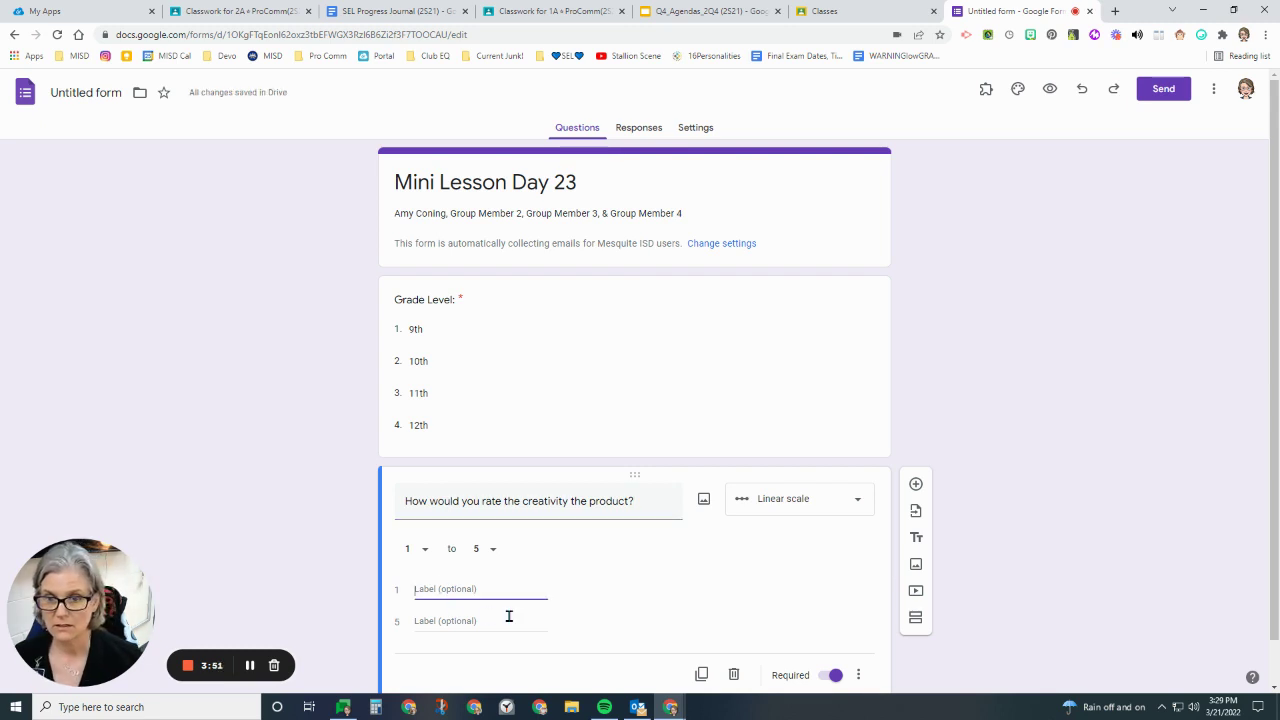
type("TErrib")
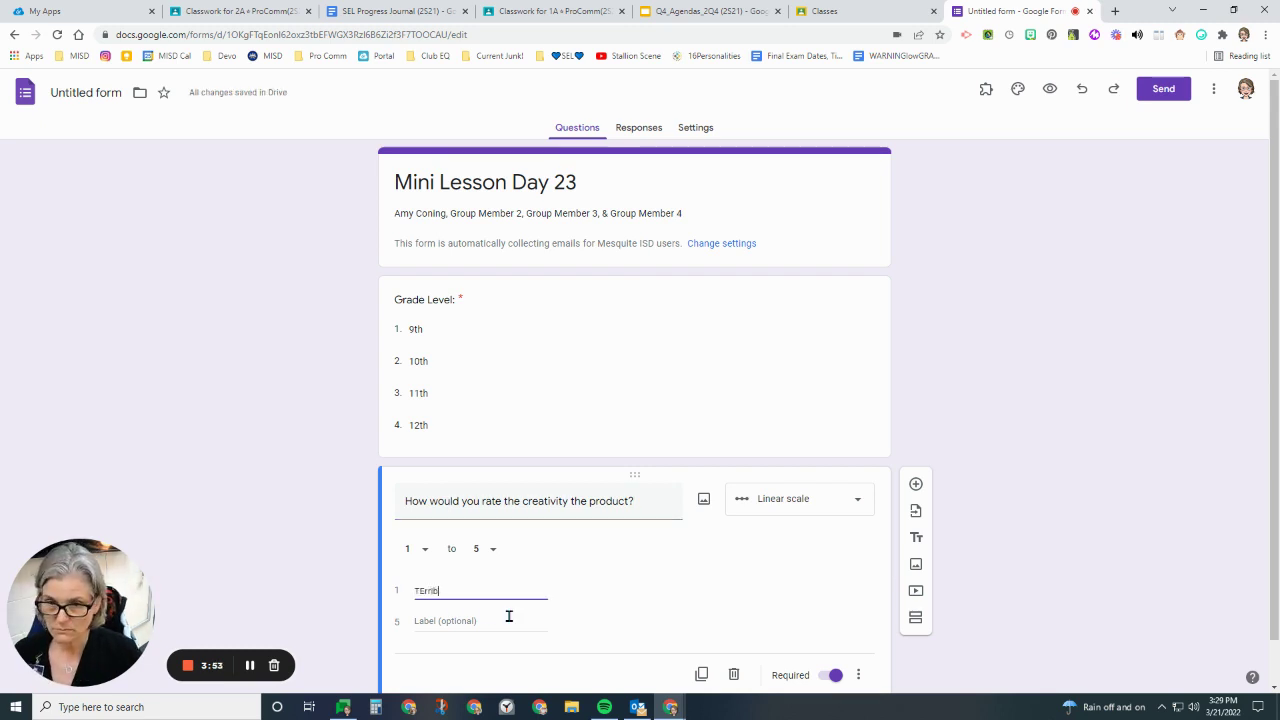
key("BackSpace")
key("BackSpace")
type("e")
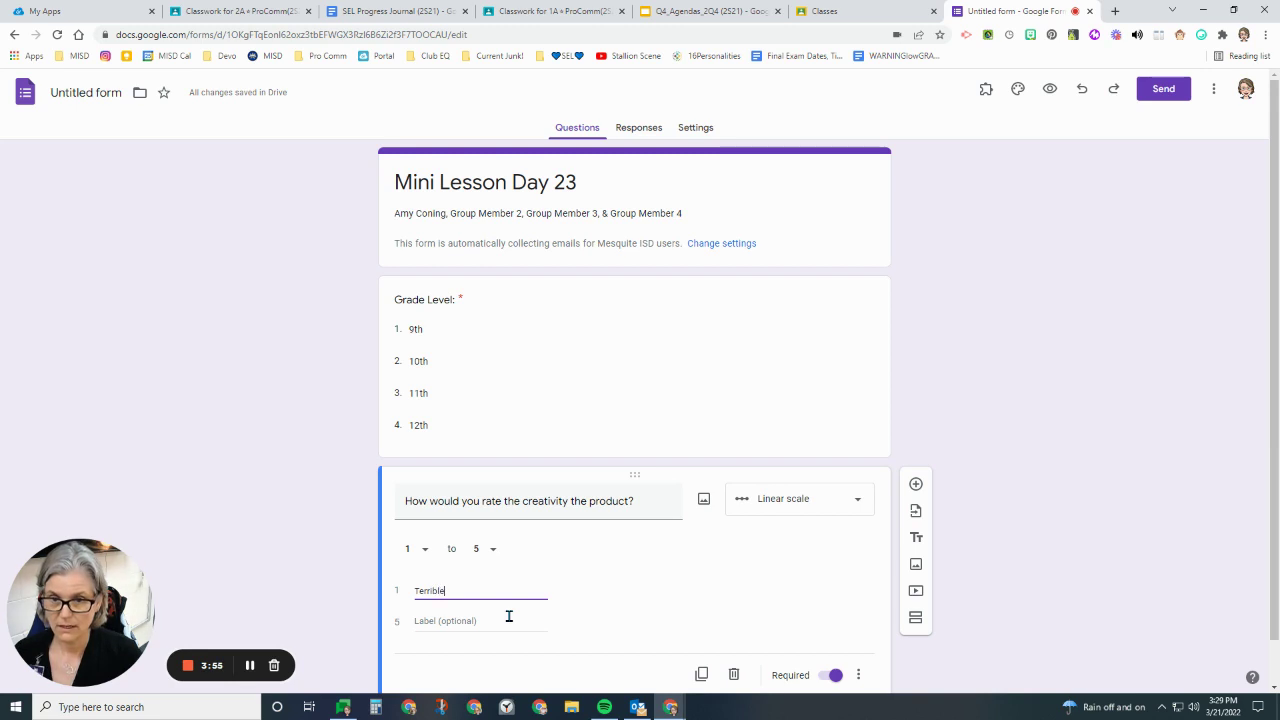
left_click(477, 620)
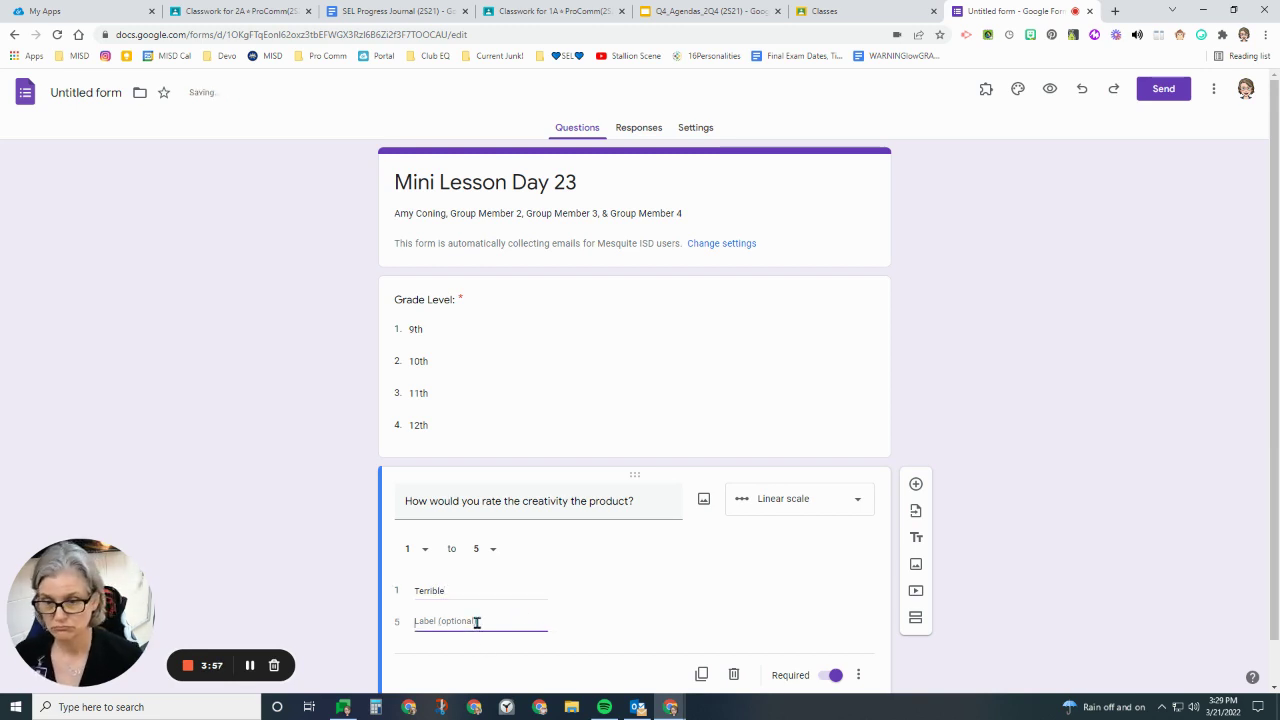
type("Excellent")
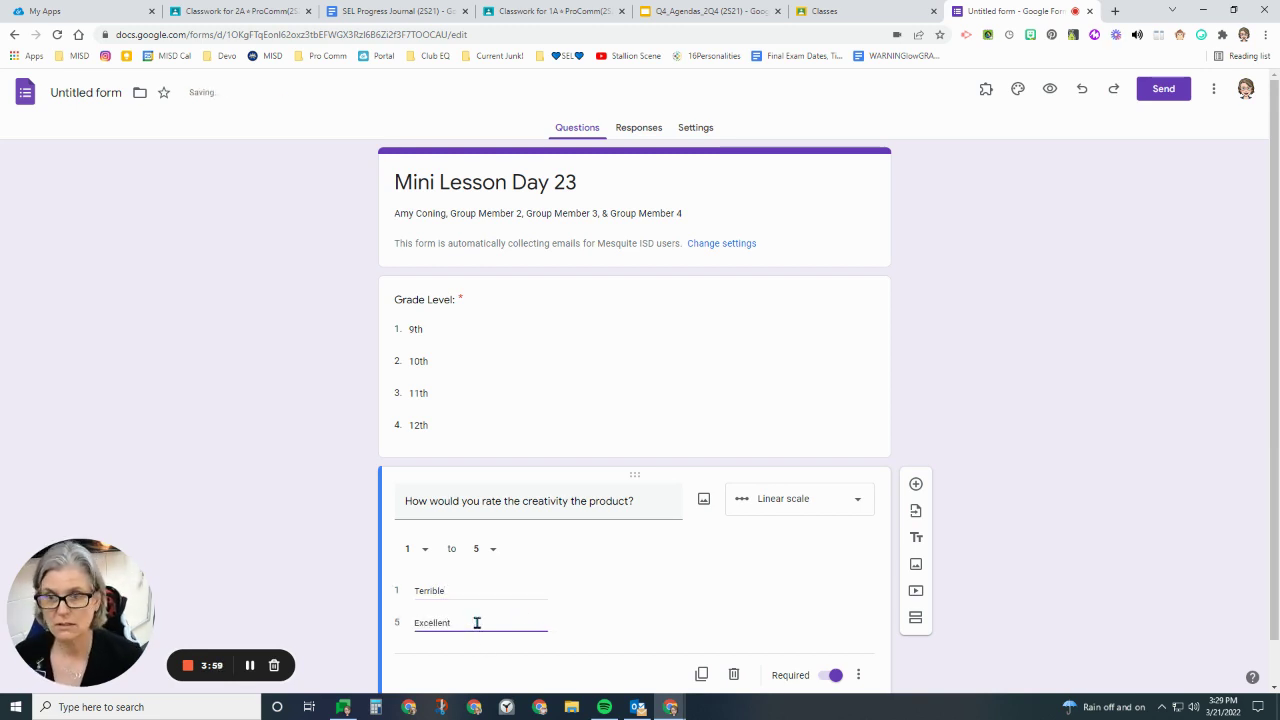
triple_click(520, 505)
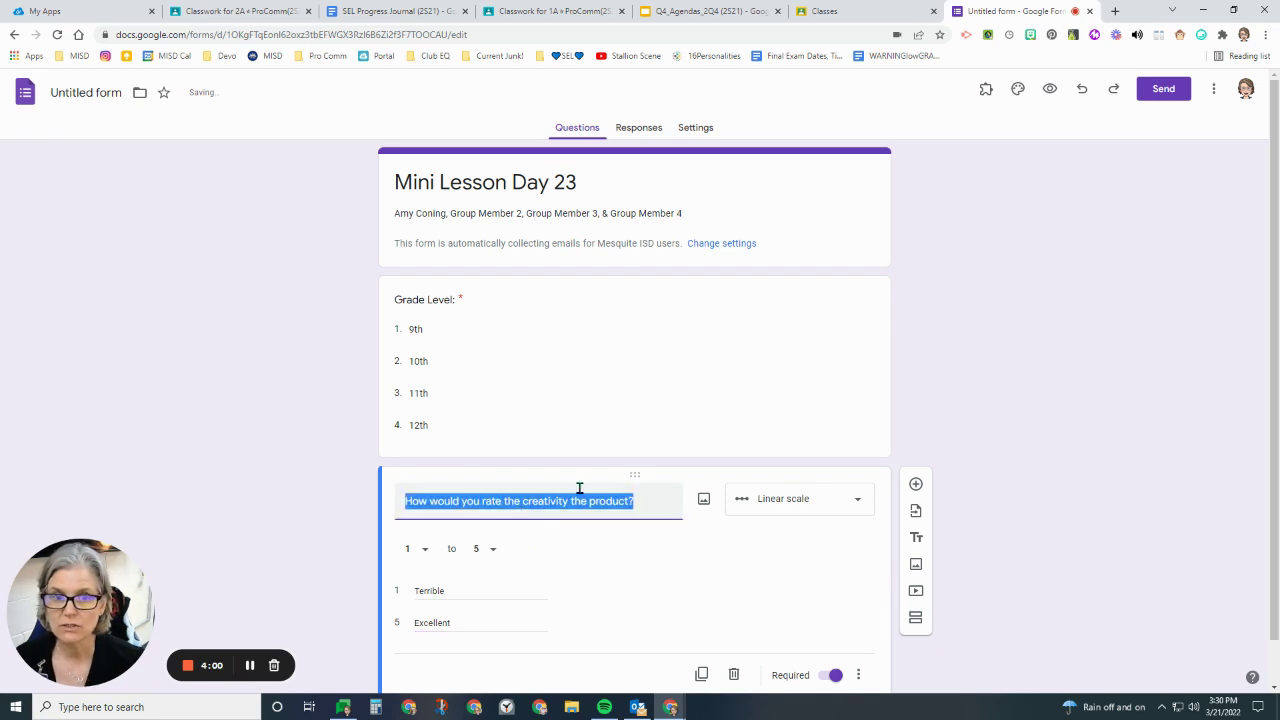
Keep the creativity question as Linear scale and add a new question below it.
left_click(808, 510)
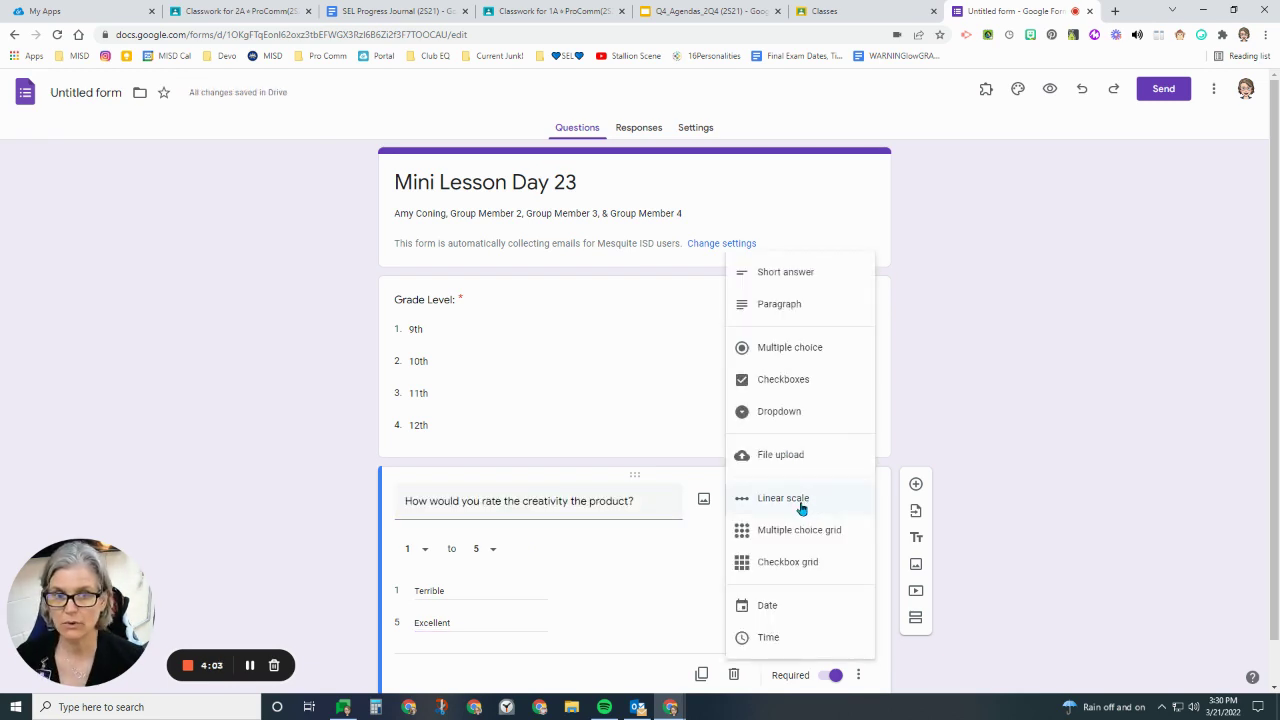
left_click(801, 500)
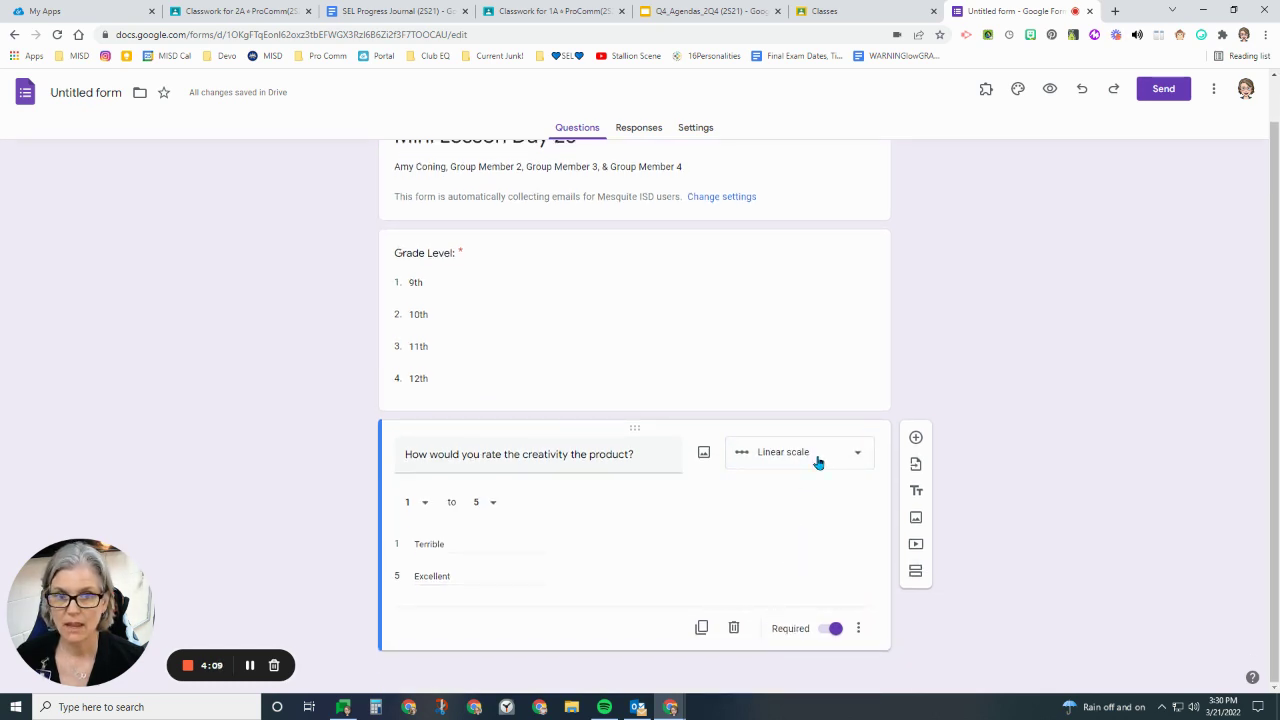
left_click(817, 458)
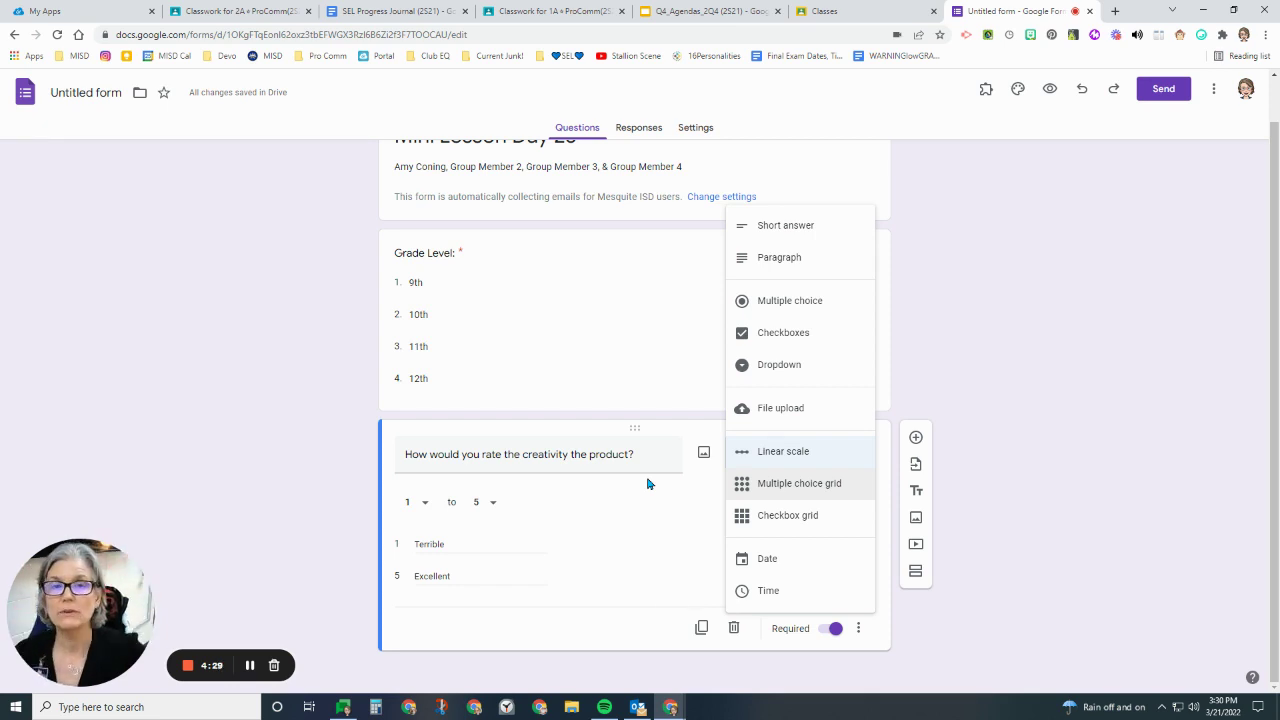
left_click(900, 437)
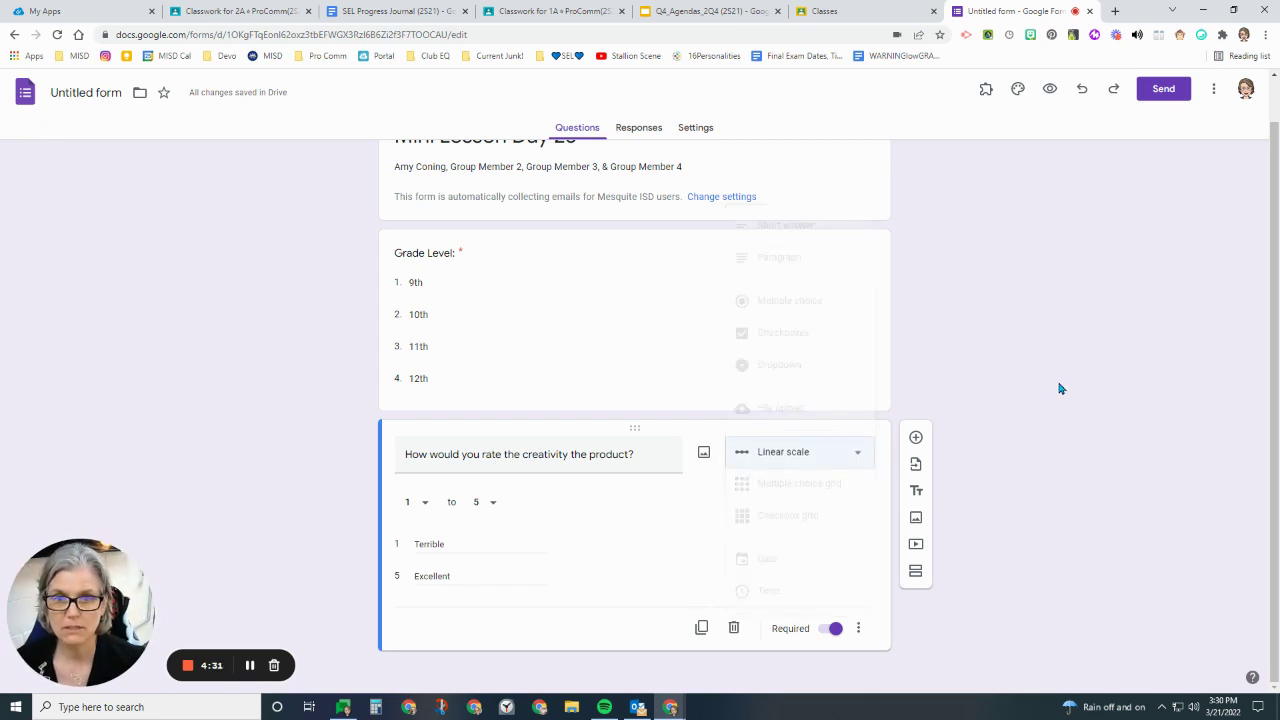
left_click(916, 437)
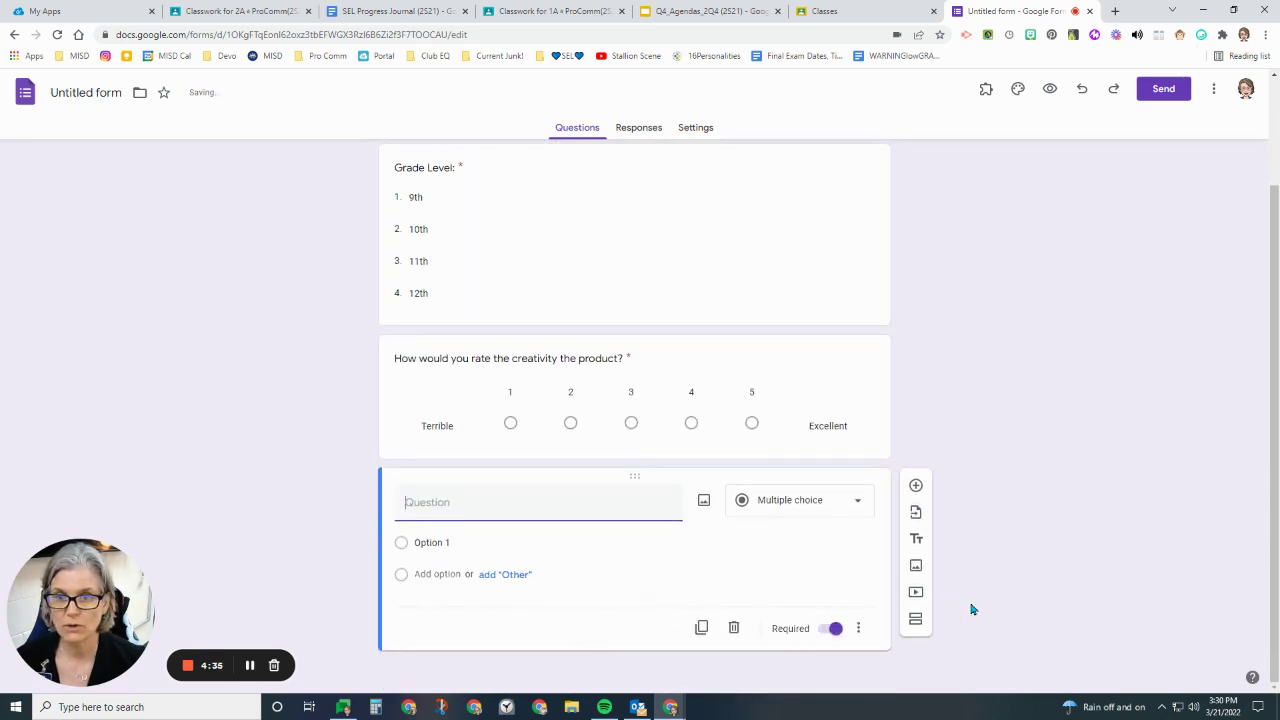
Keep the new question as multiple choice and type 'Would you like to see more content of this nature?'.
left_click(778, 508)
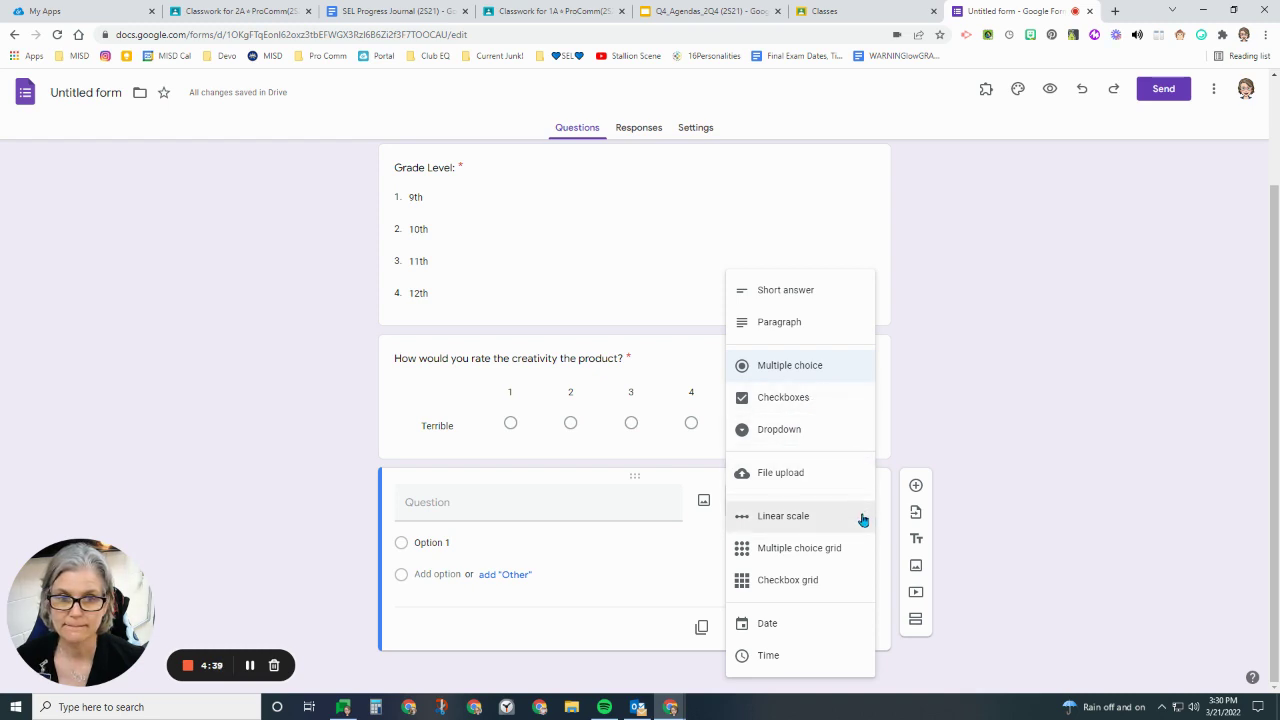
left_click(790, 367)
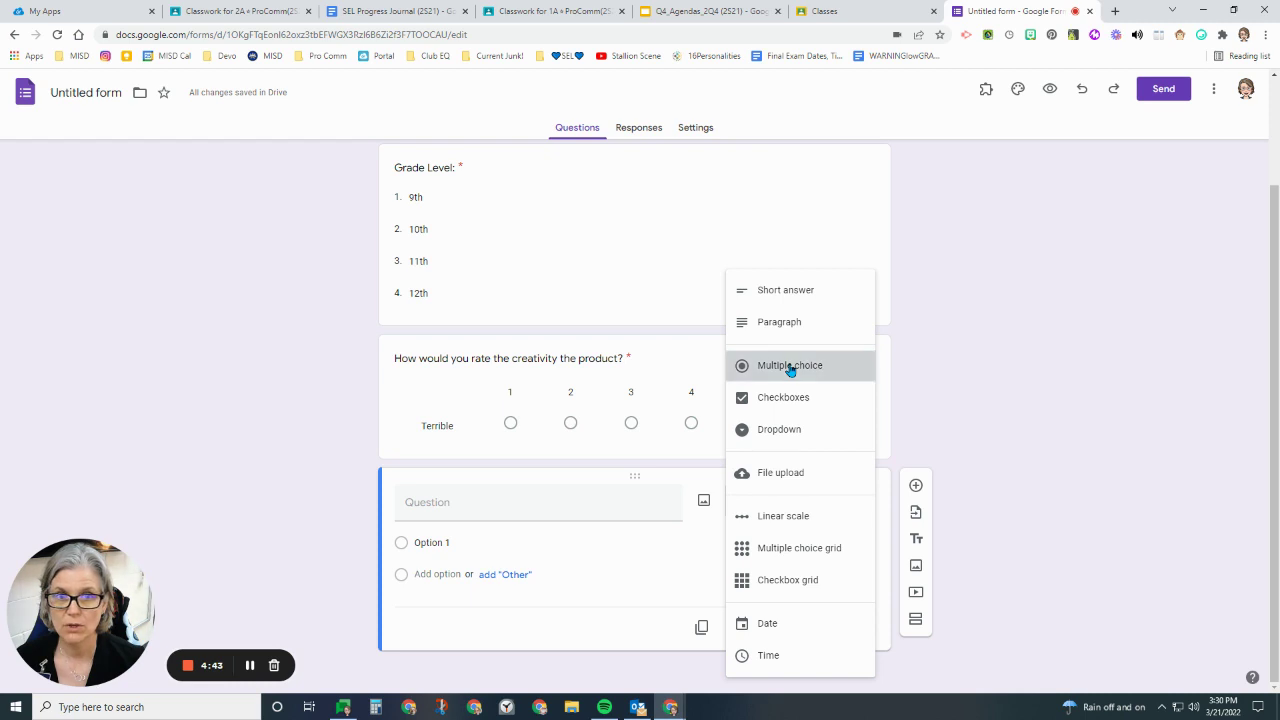
left_click(558, 497)
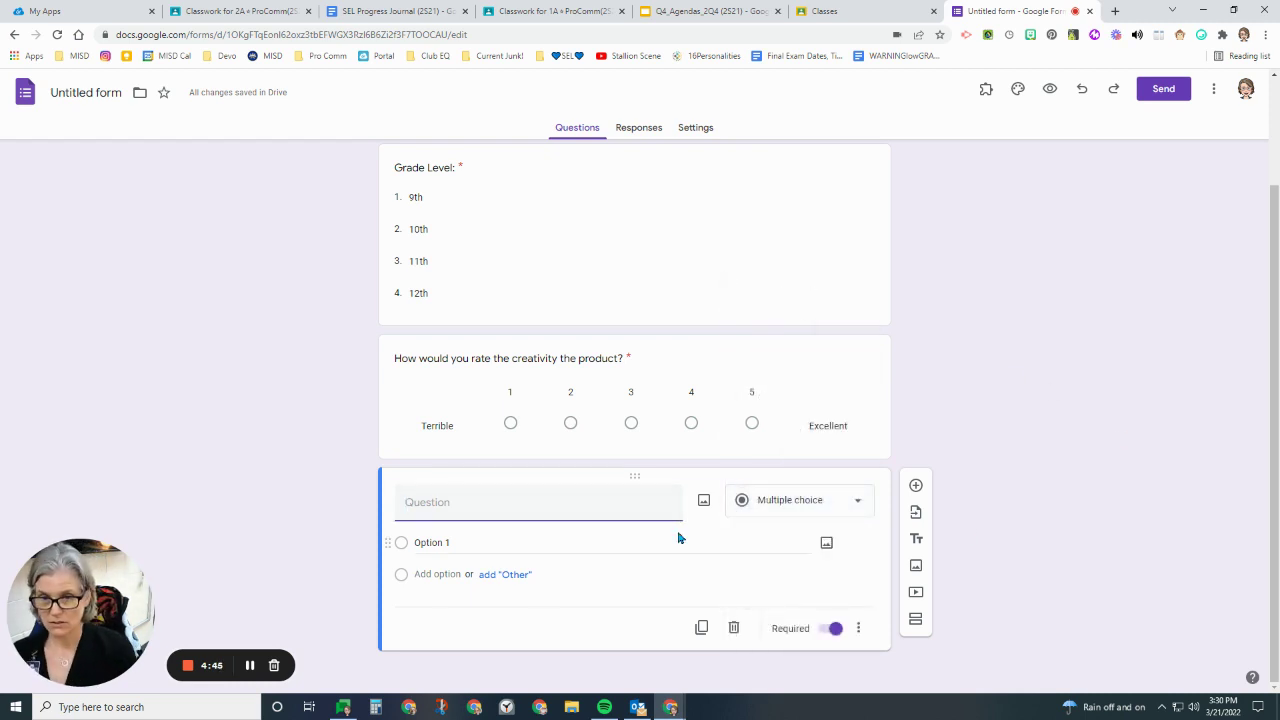
type("W")
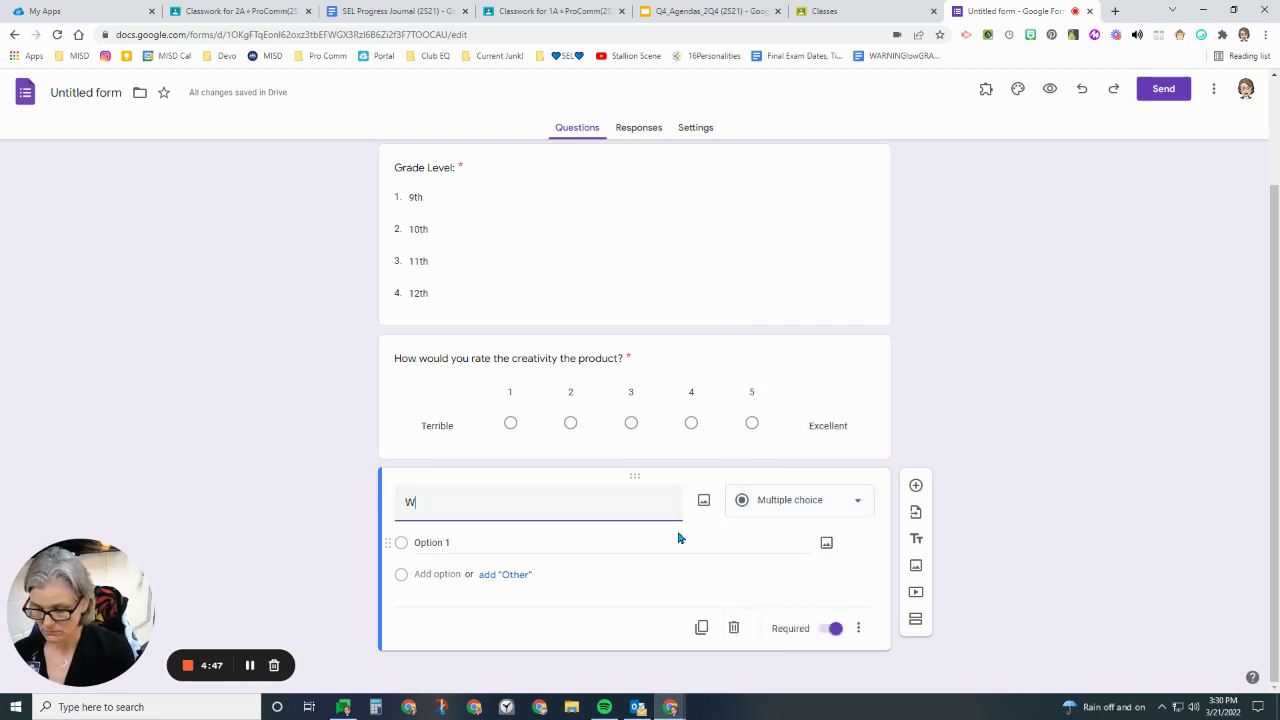
type("ould you")
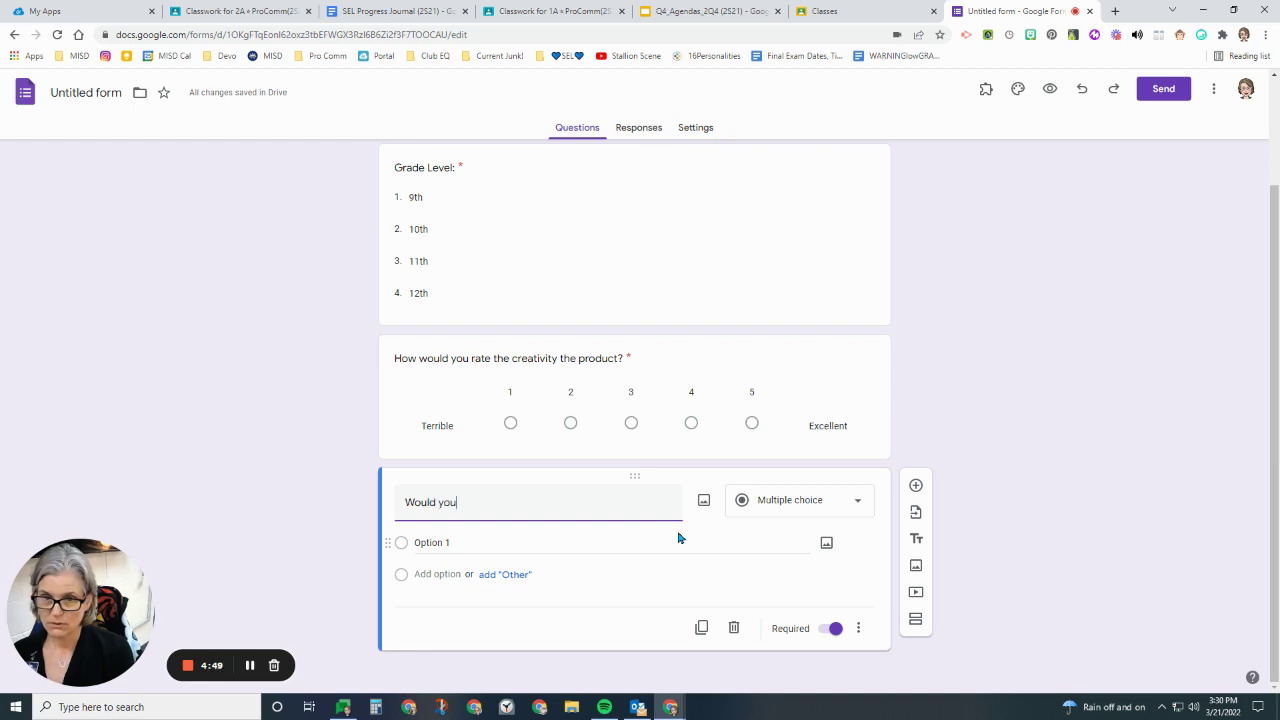
type(" like to t")
key("BackSpace")
type("see")
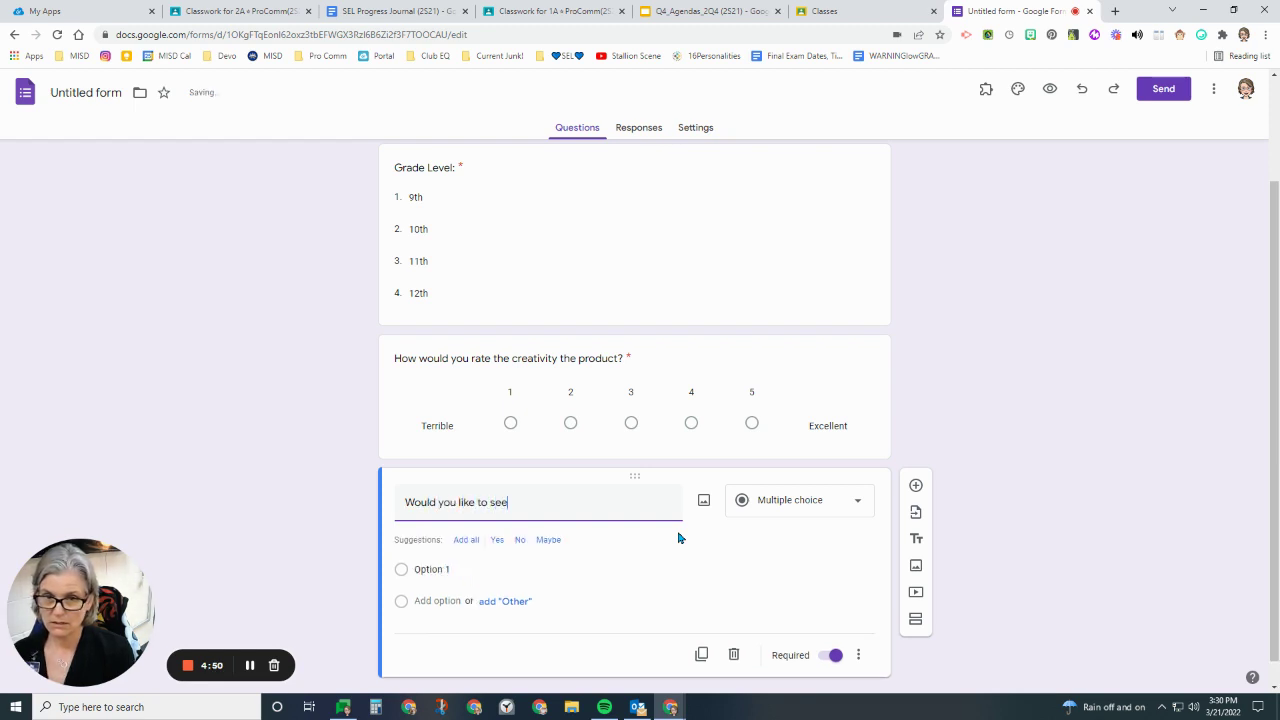
type(" more content s")
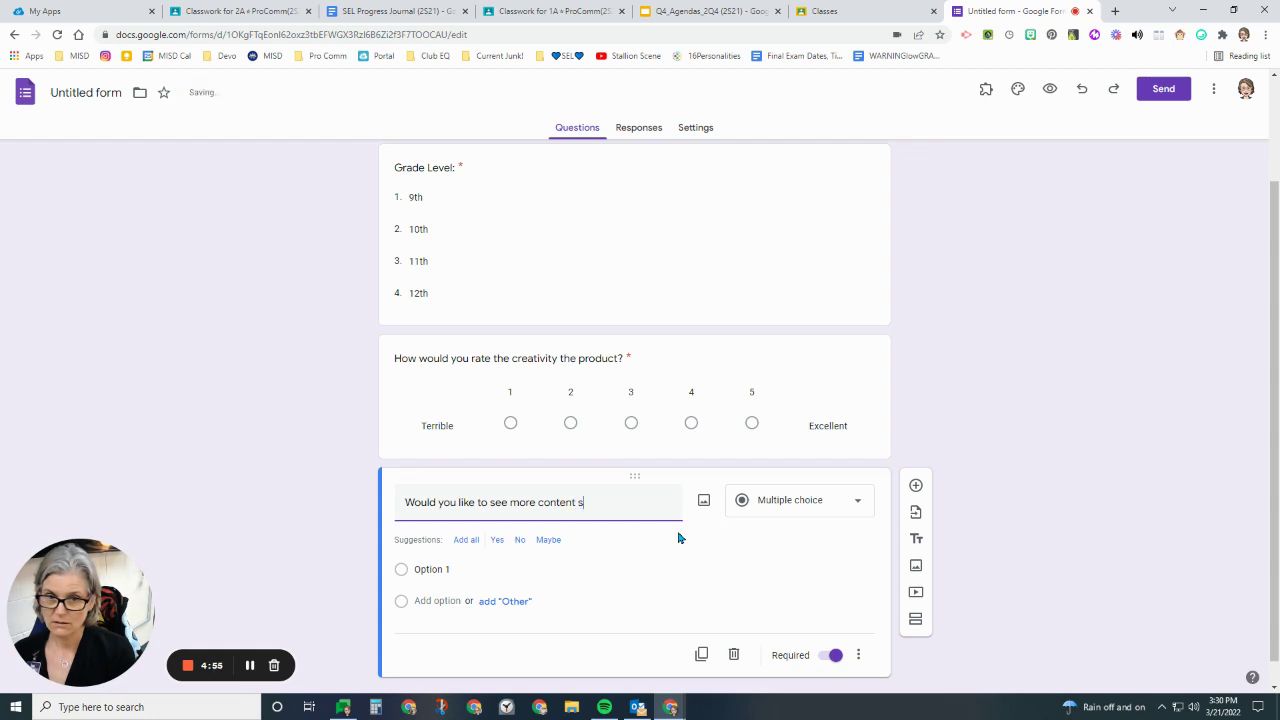
key("BackSpace")
type("fo")
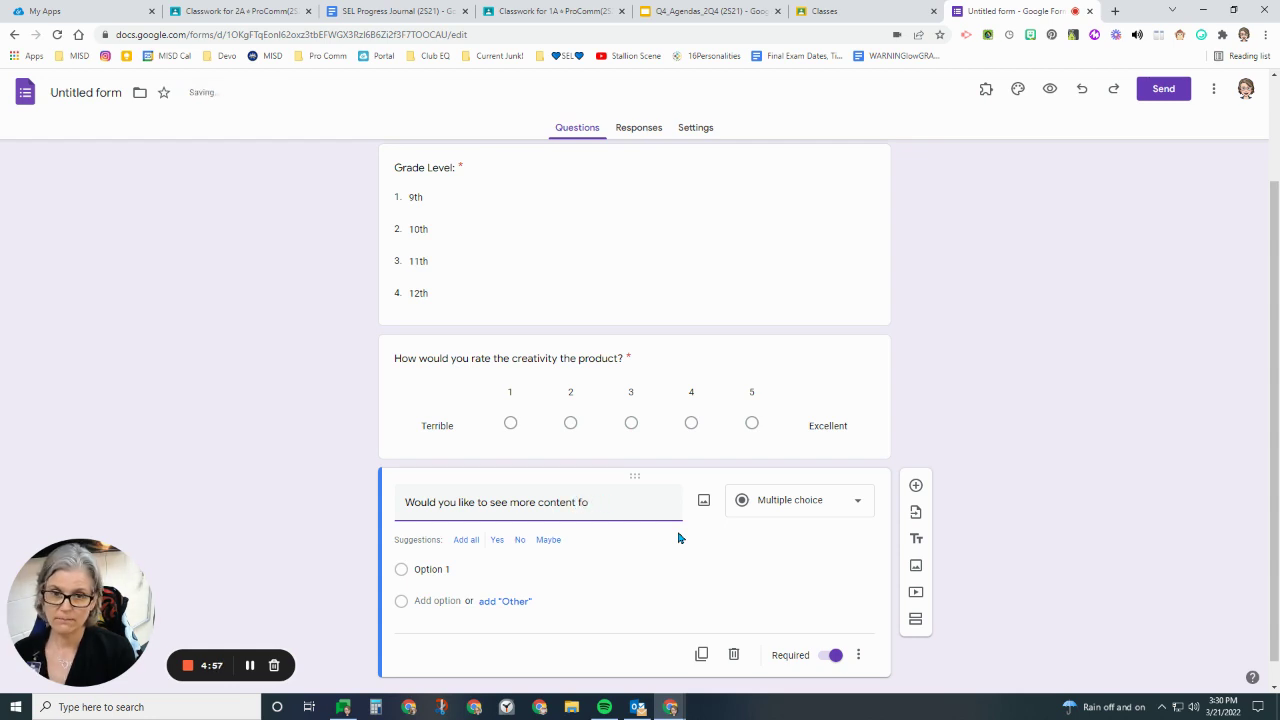
type(" thi this")
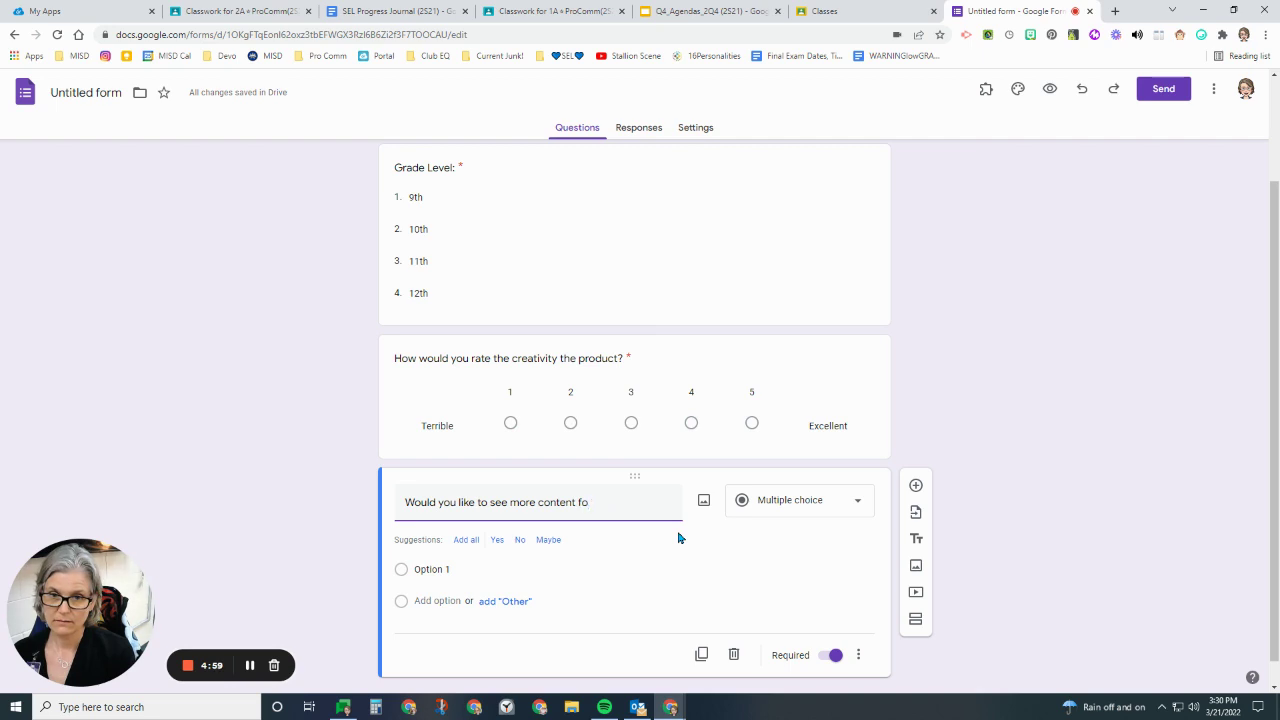
type("of this nature?")
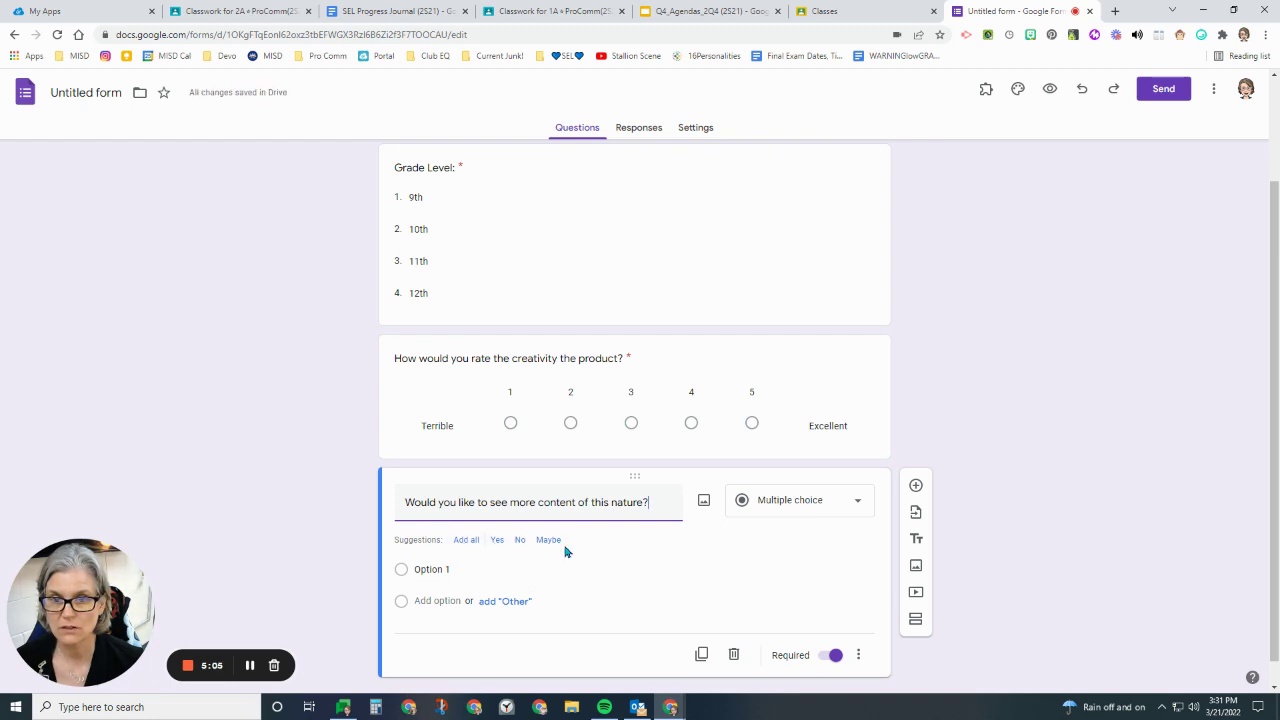
Add answers Yes, No, Maybe and 'Yes, if modified.', leaving the question required.
left_click(466, 540)
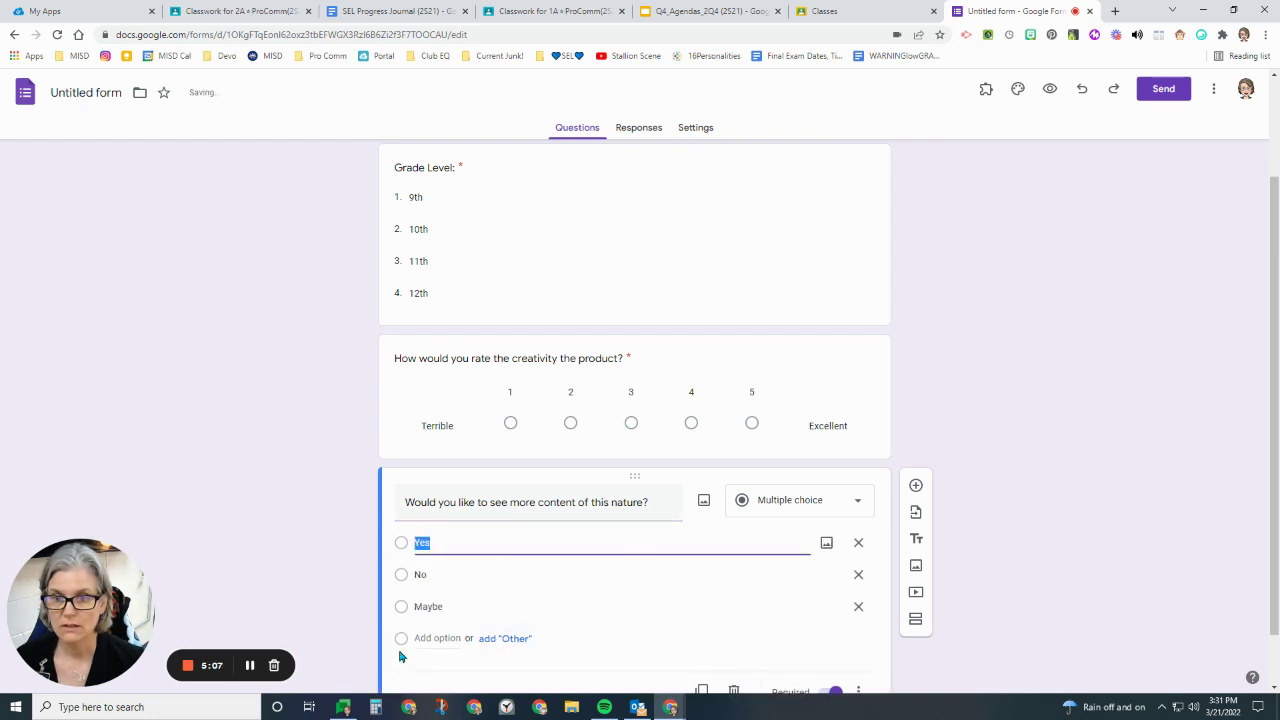
left_click(439, 637)
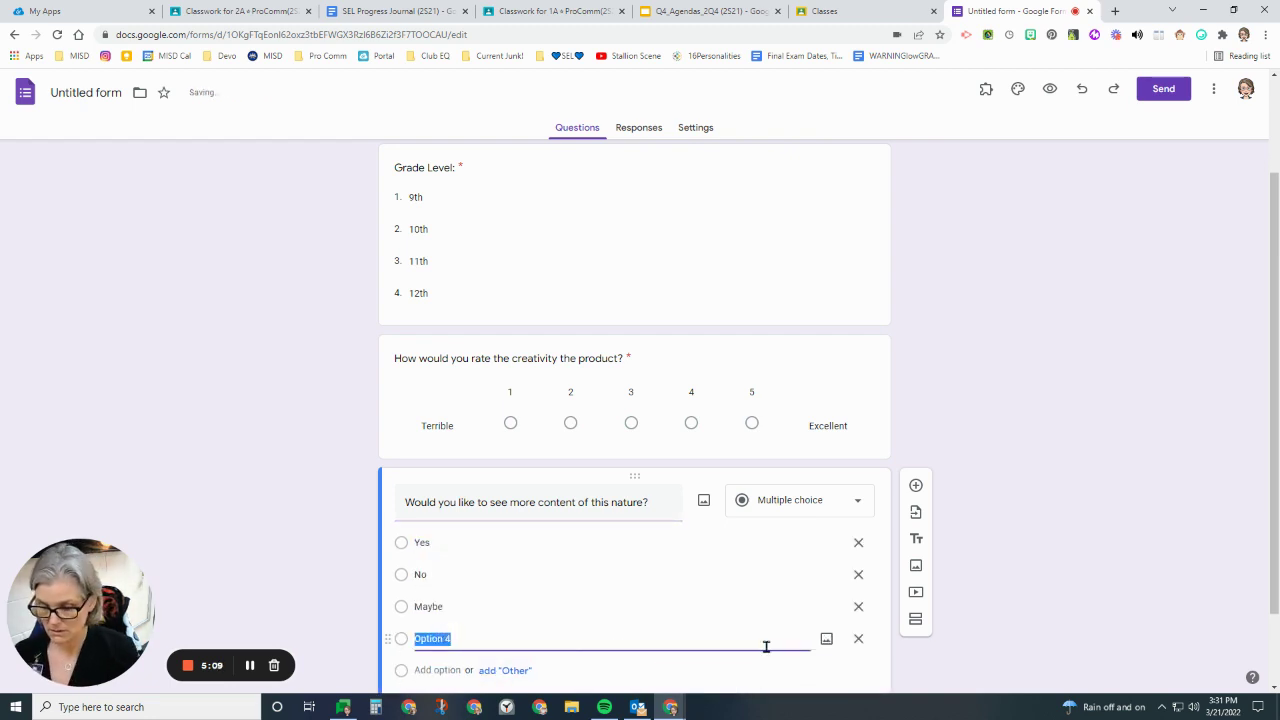
type("If")
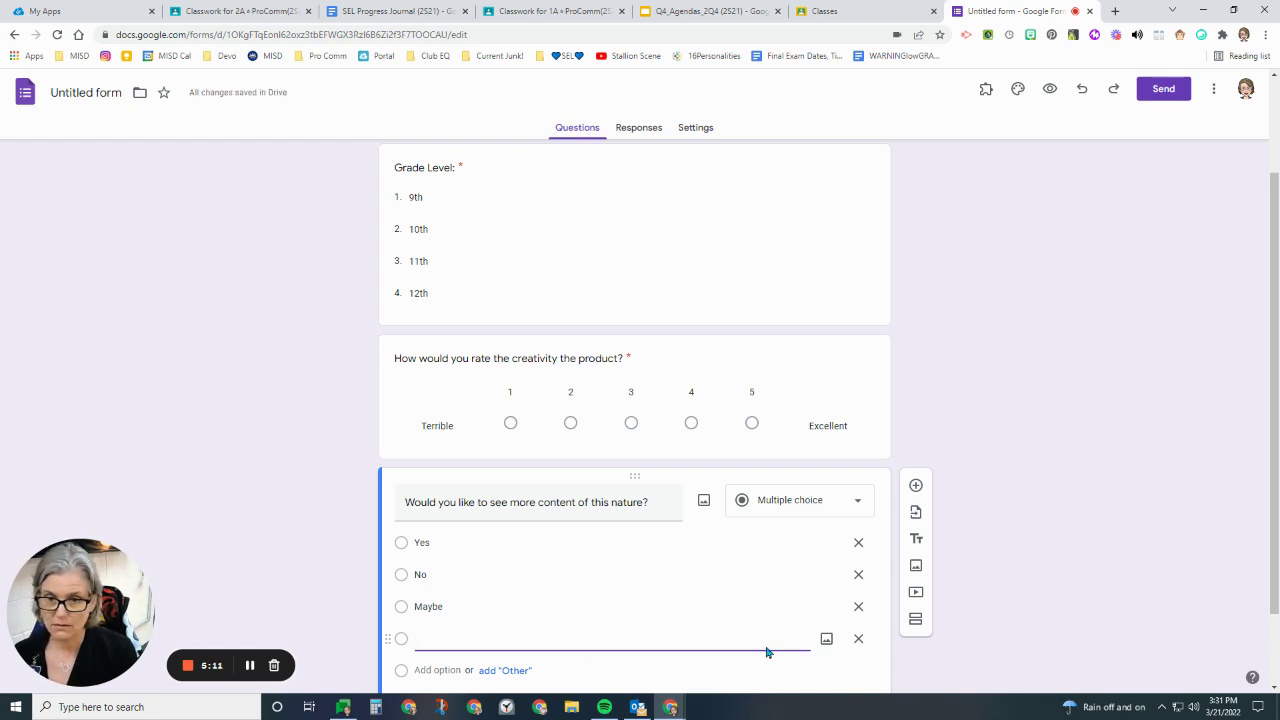
type("Yes, if mod")
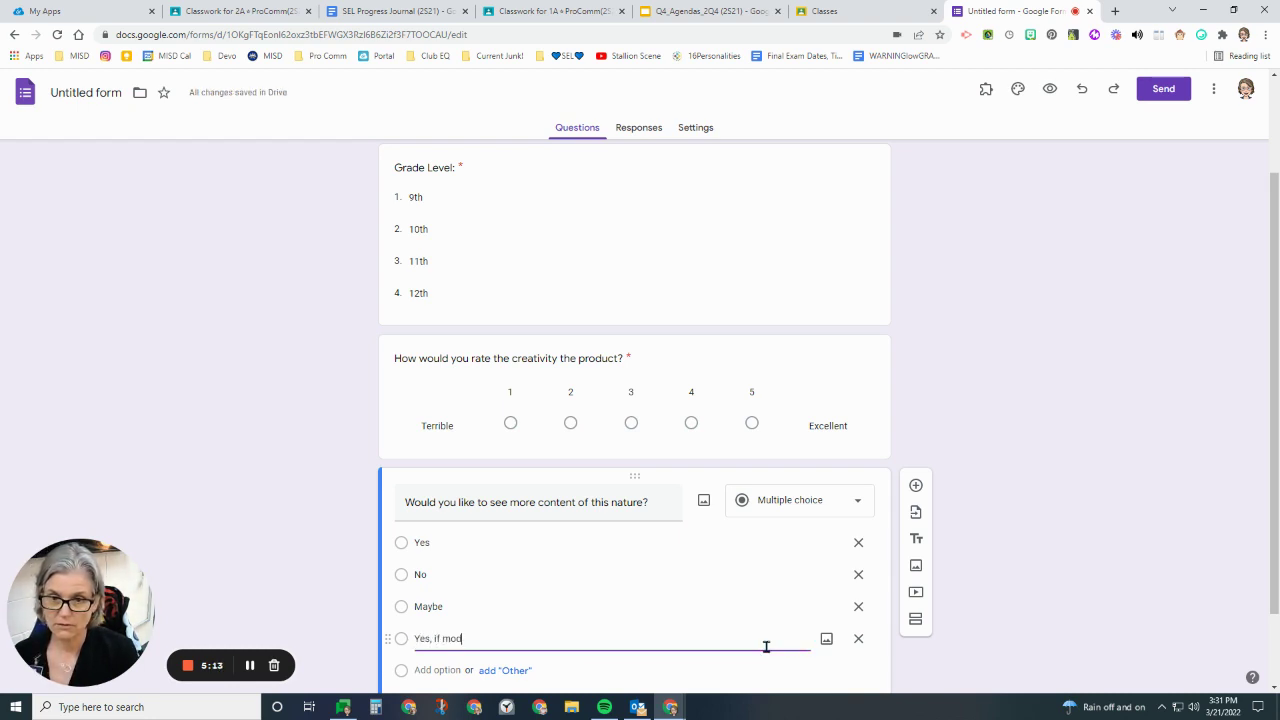
type("ified.")
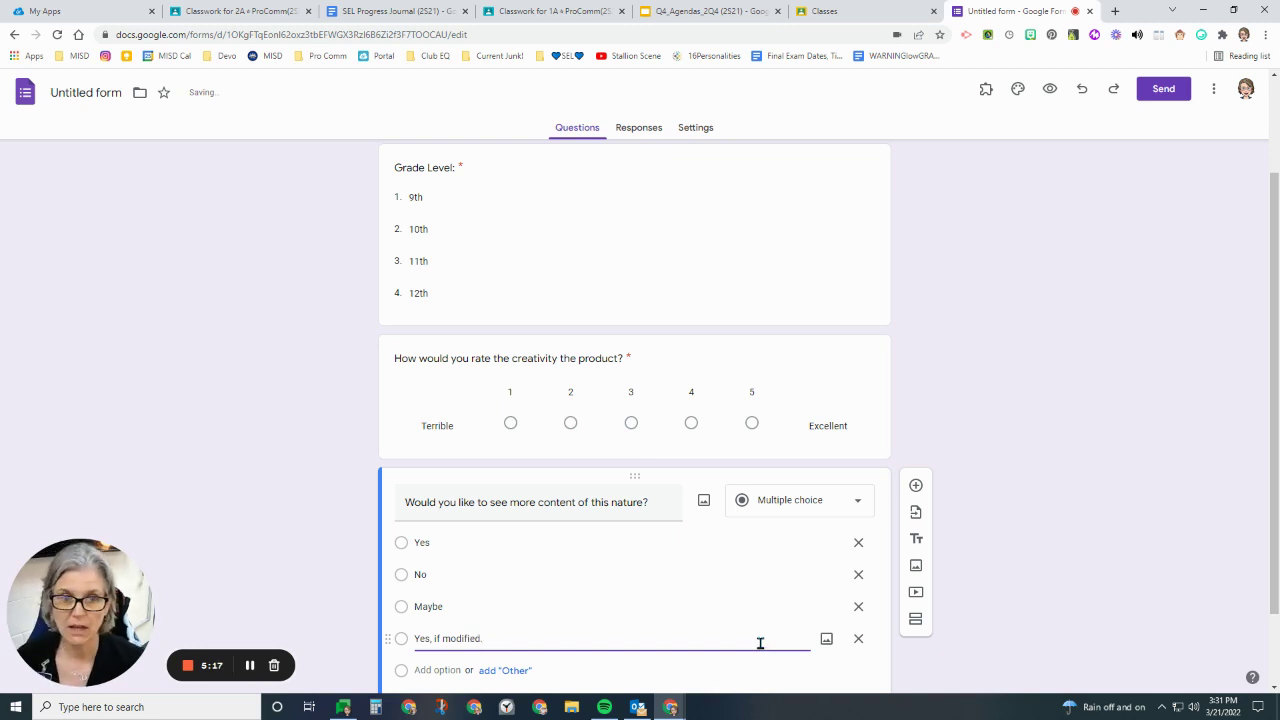
scroll(1080, 474, "down", 1)
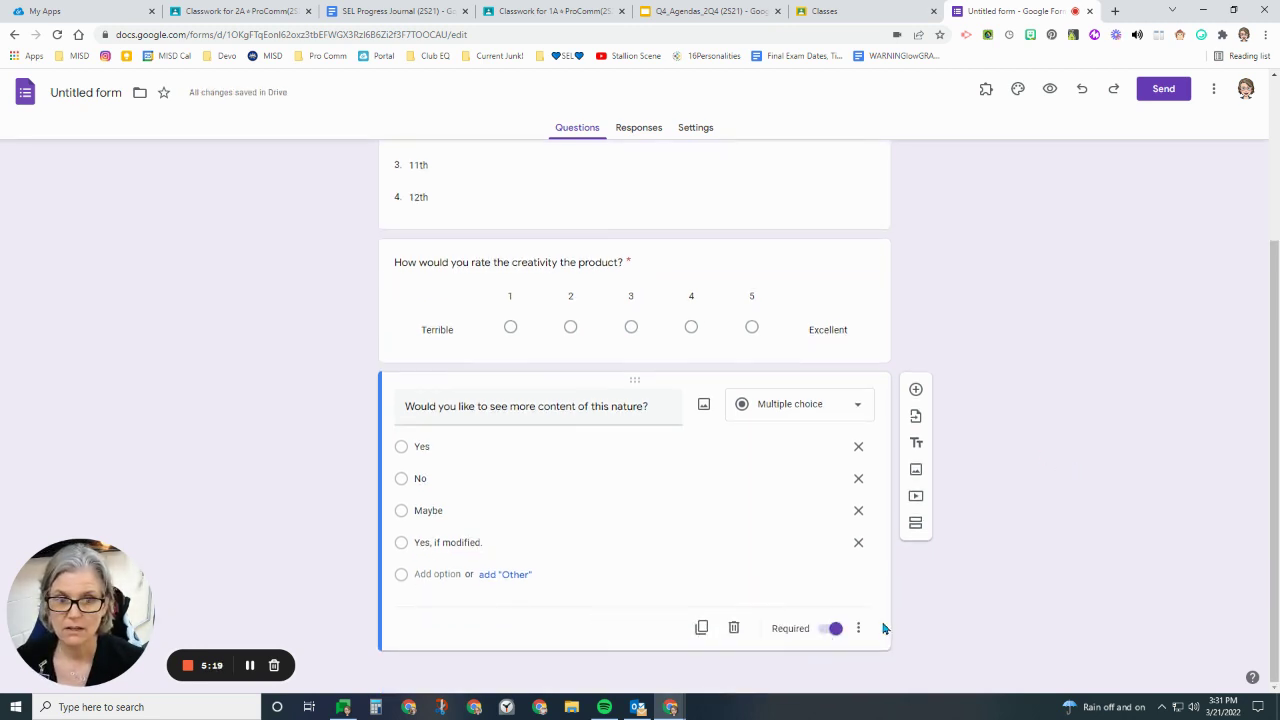
left_click(828, 632)
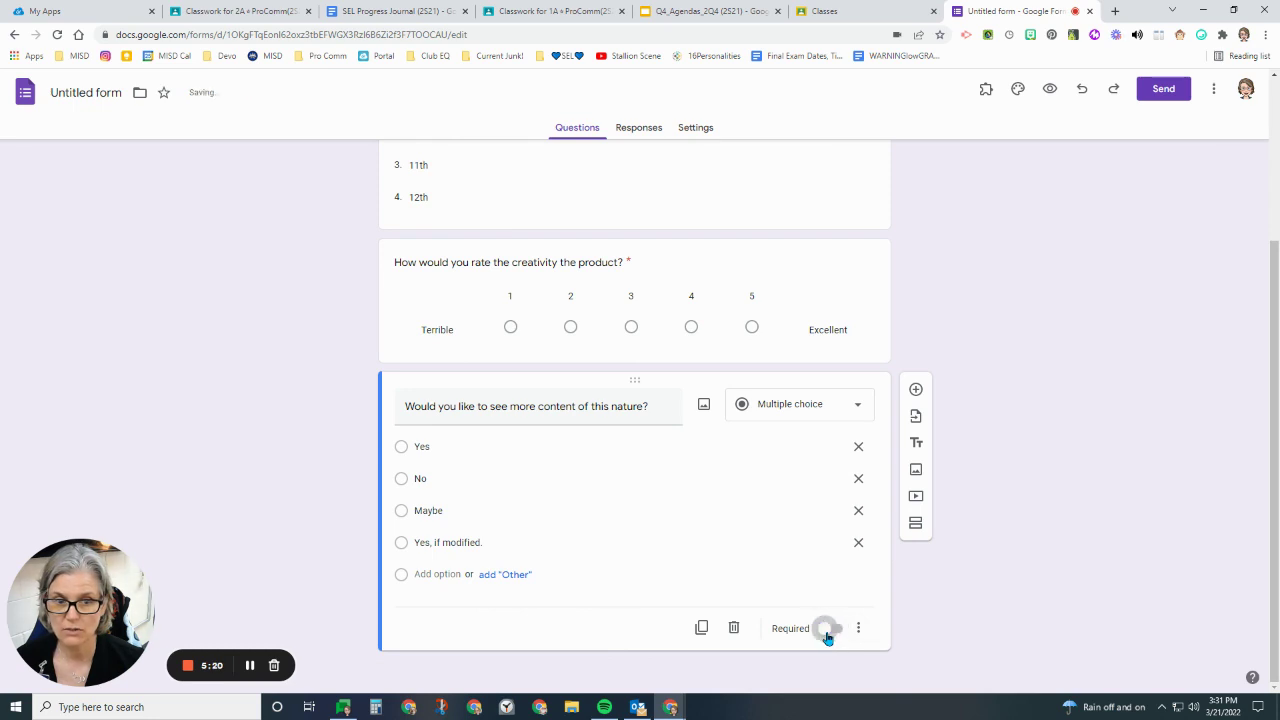
left_click(837, 632)
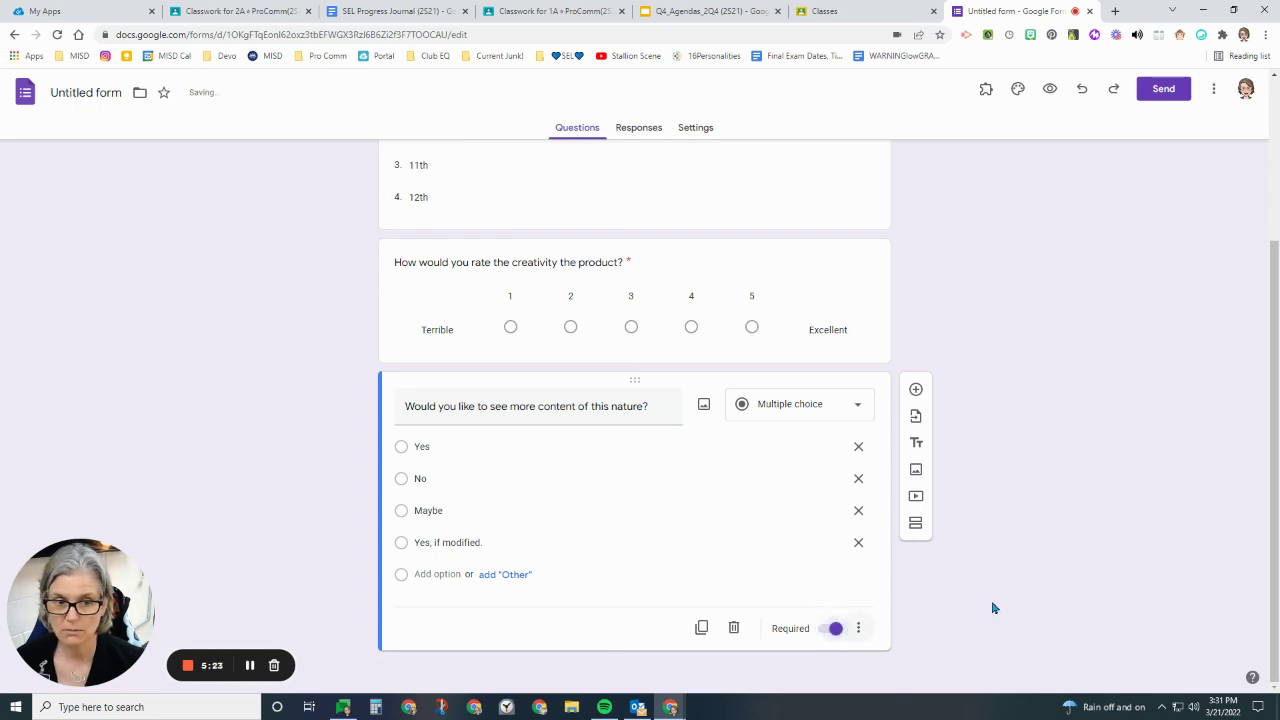
scroll(1000, 460, "up", 3)
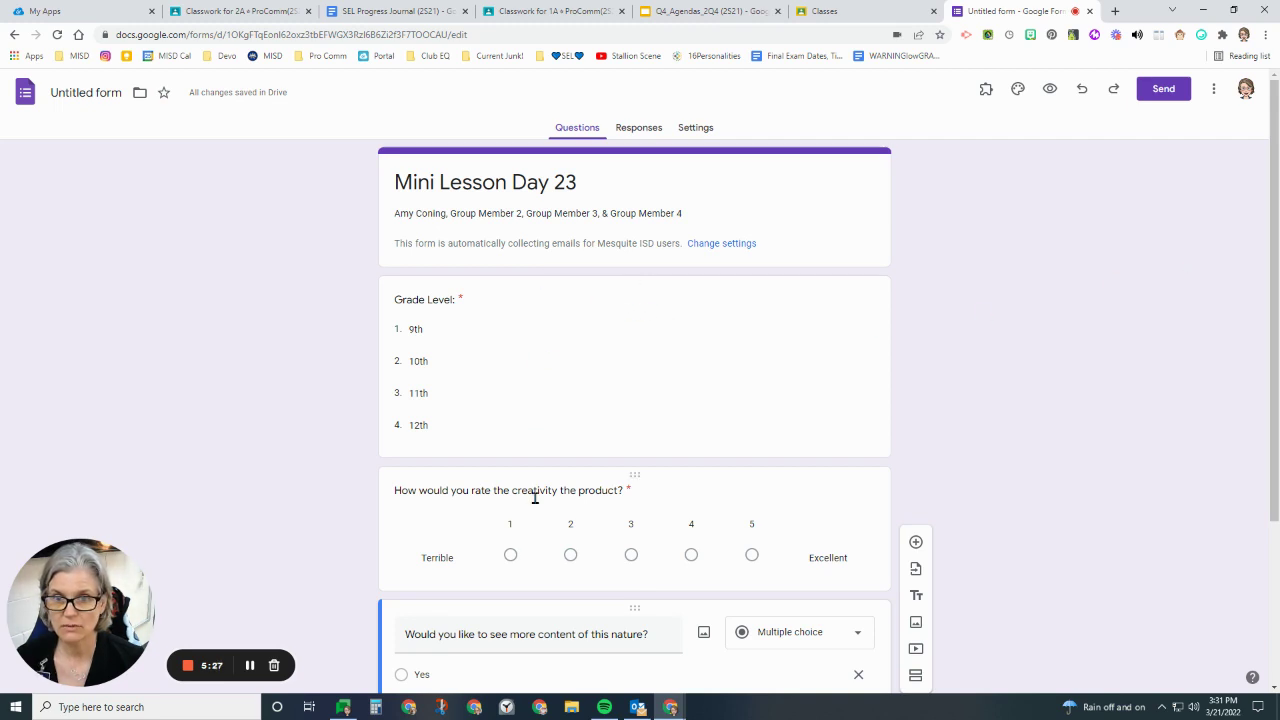
scroll(668, 516, "down", 2)
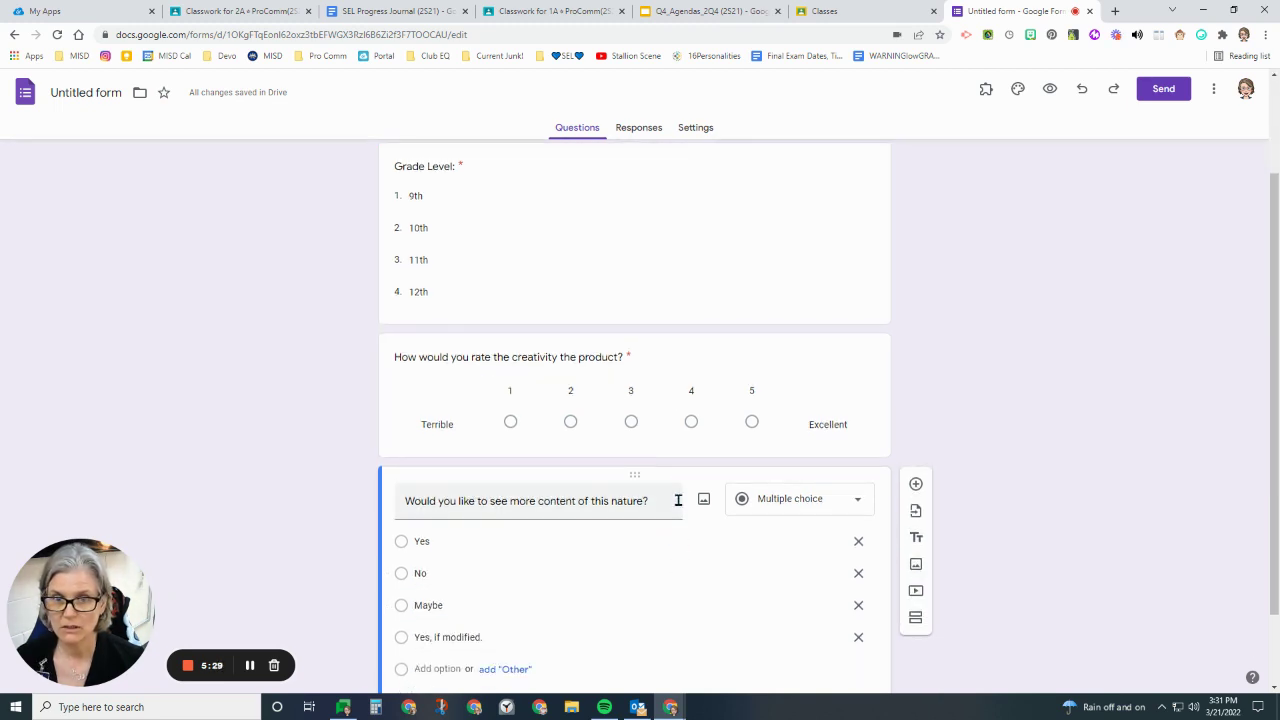
left_click_drag(678, 479, 686, 358)
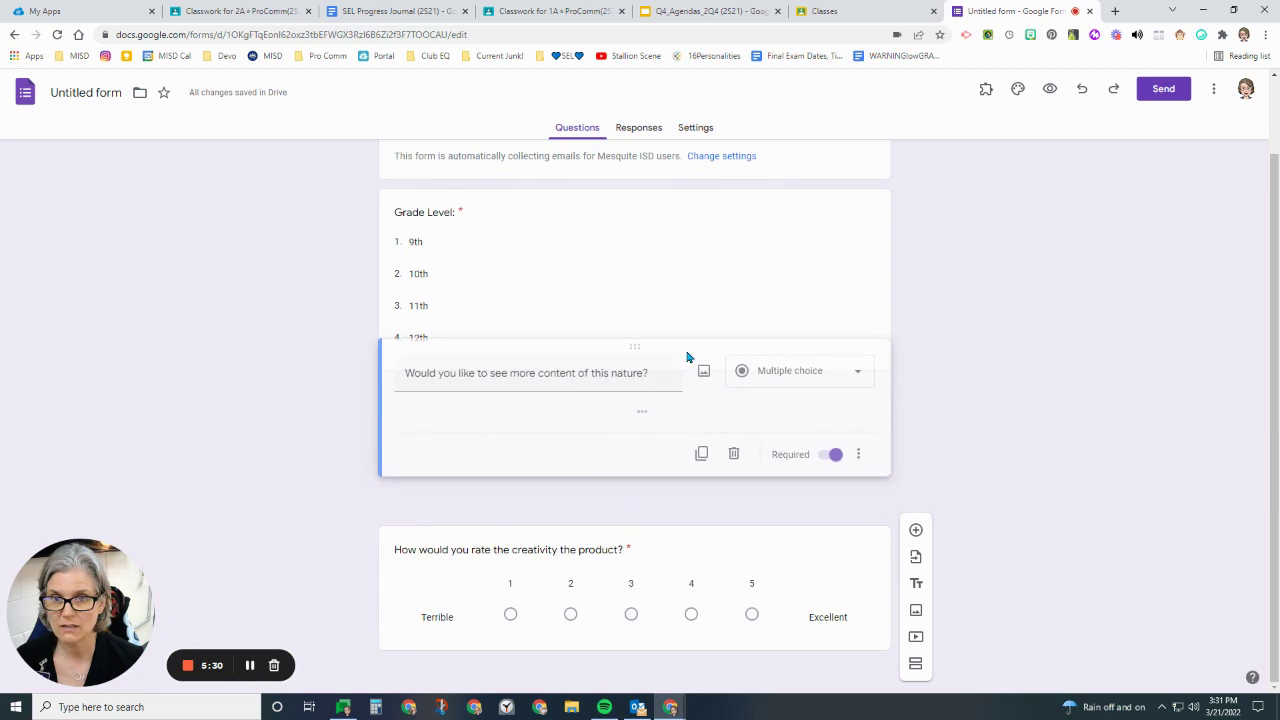
scroll(723, 514, "down", 1)
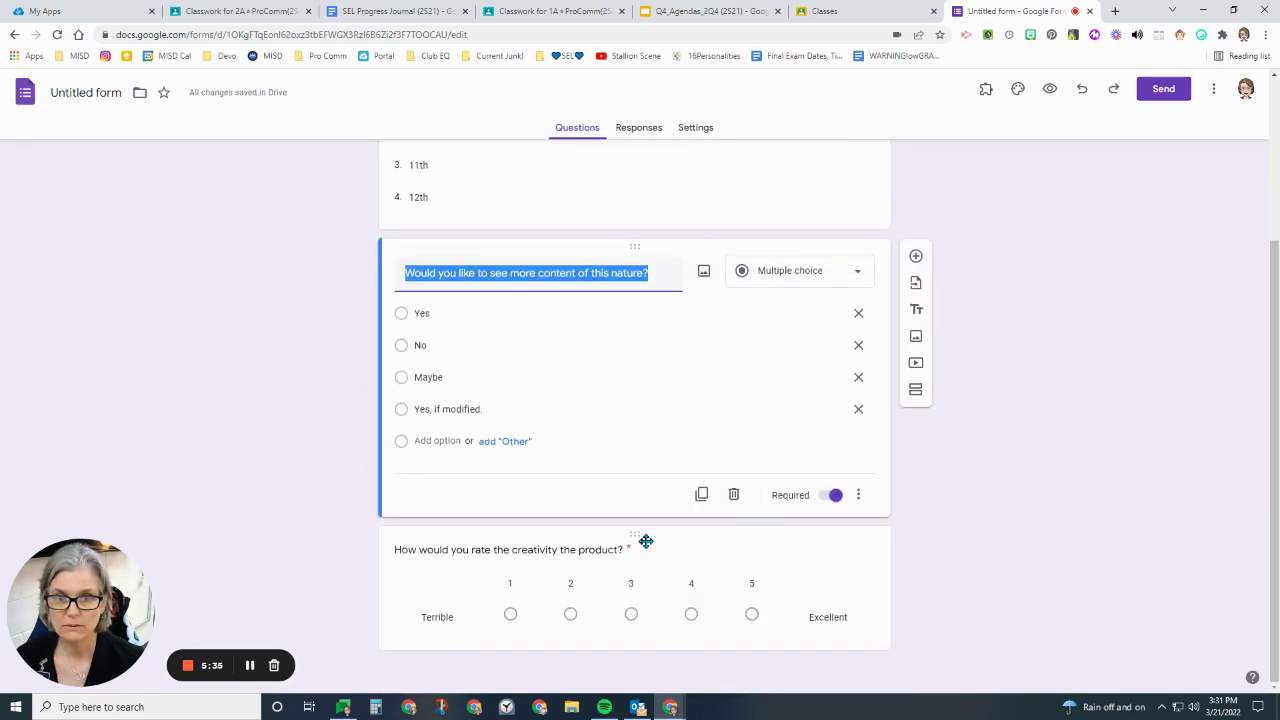
left_click_drag(646, 540, 657, 249)
scroll(889, 423, "up", 3)
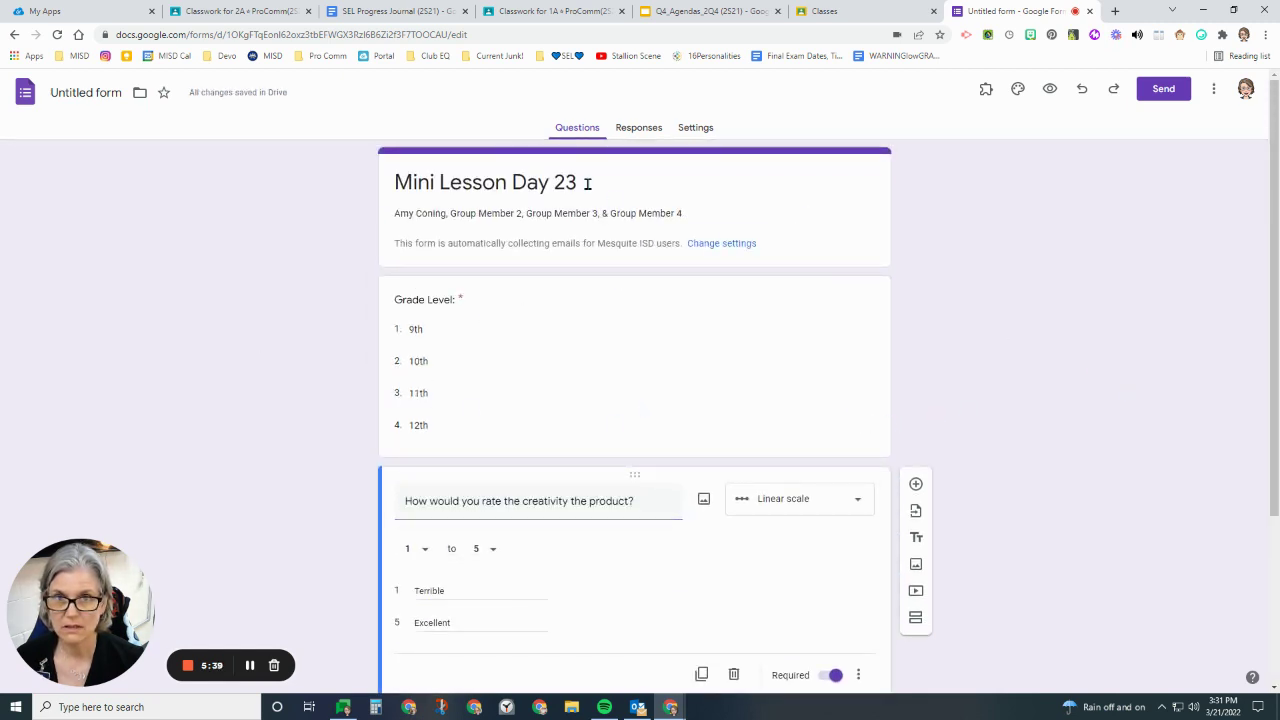
Confirm the form has no responses yet, then open its Settings page.
left_click(638, 128)
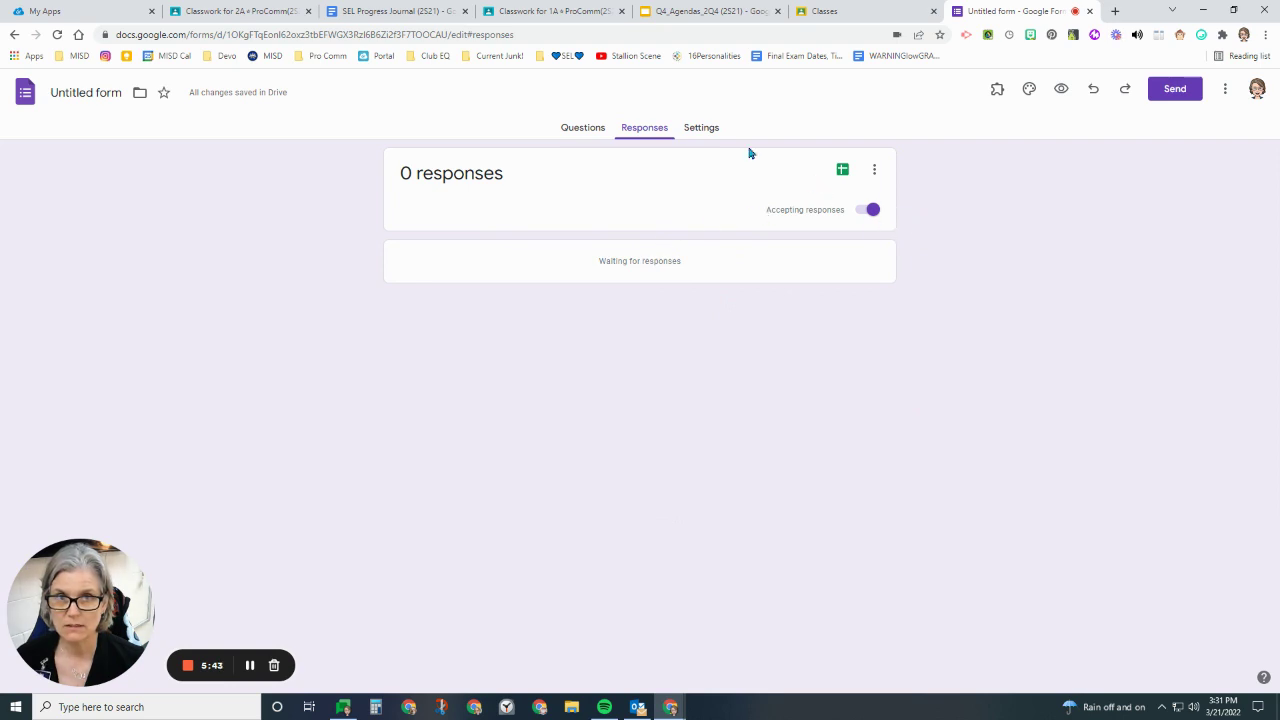
left_click(692, 127)
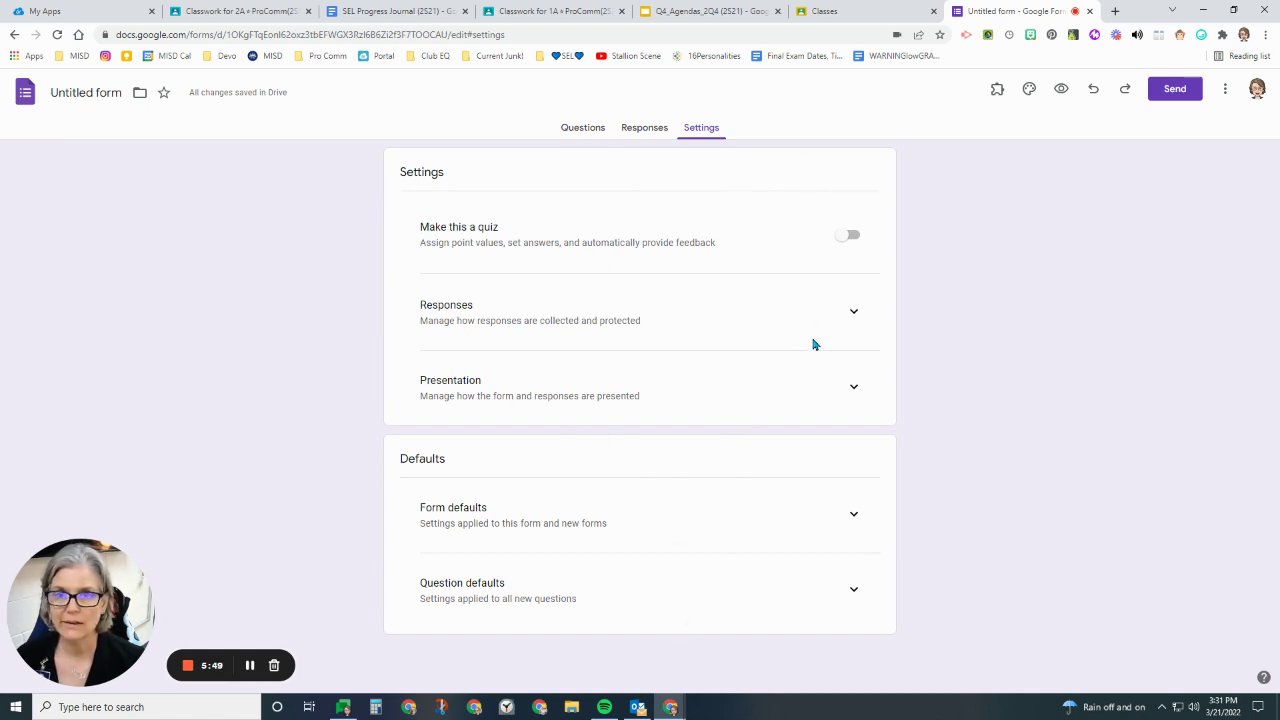
Set 'Send responders a copy of their response' to When requested, then return to Questions.
left_click(854, 314)
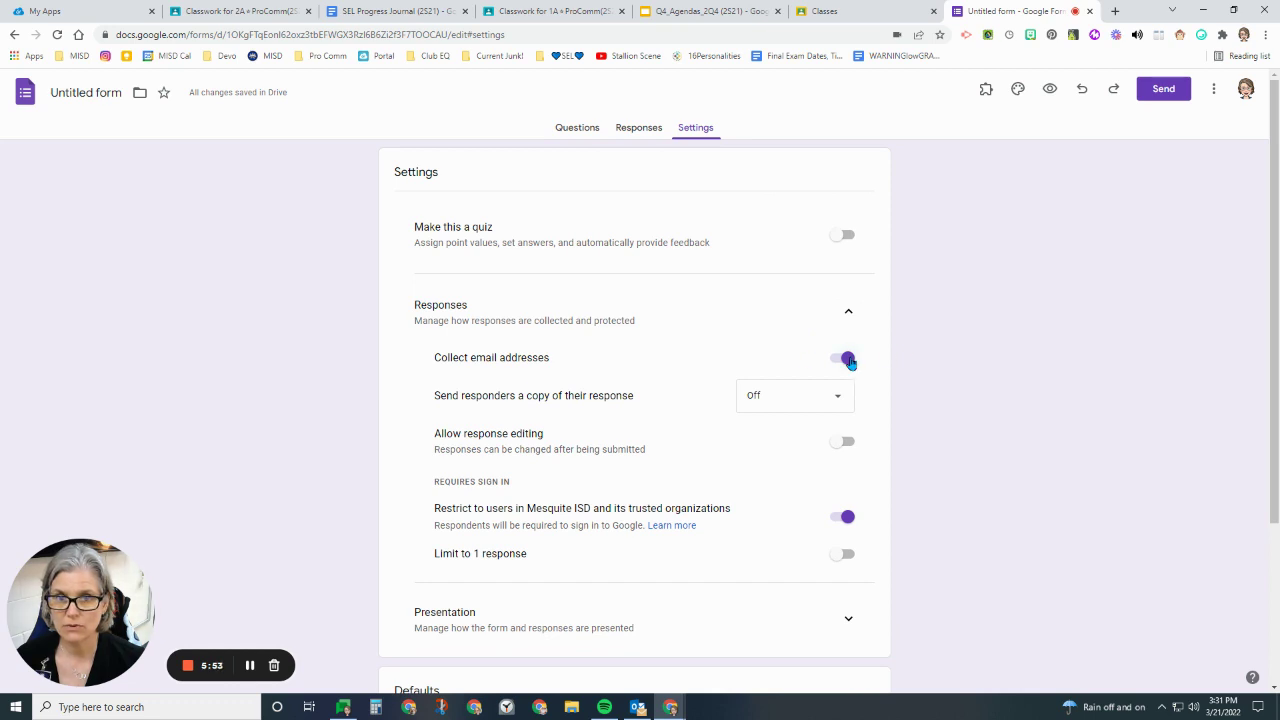
left_click(818, 397)
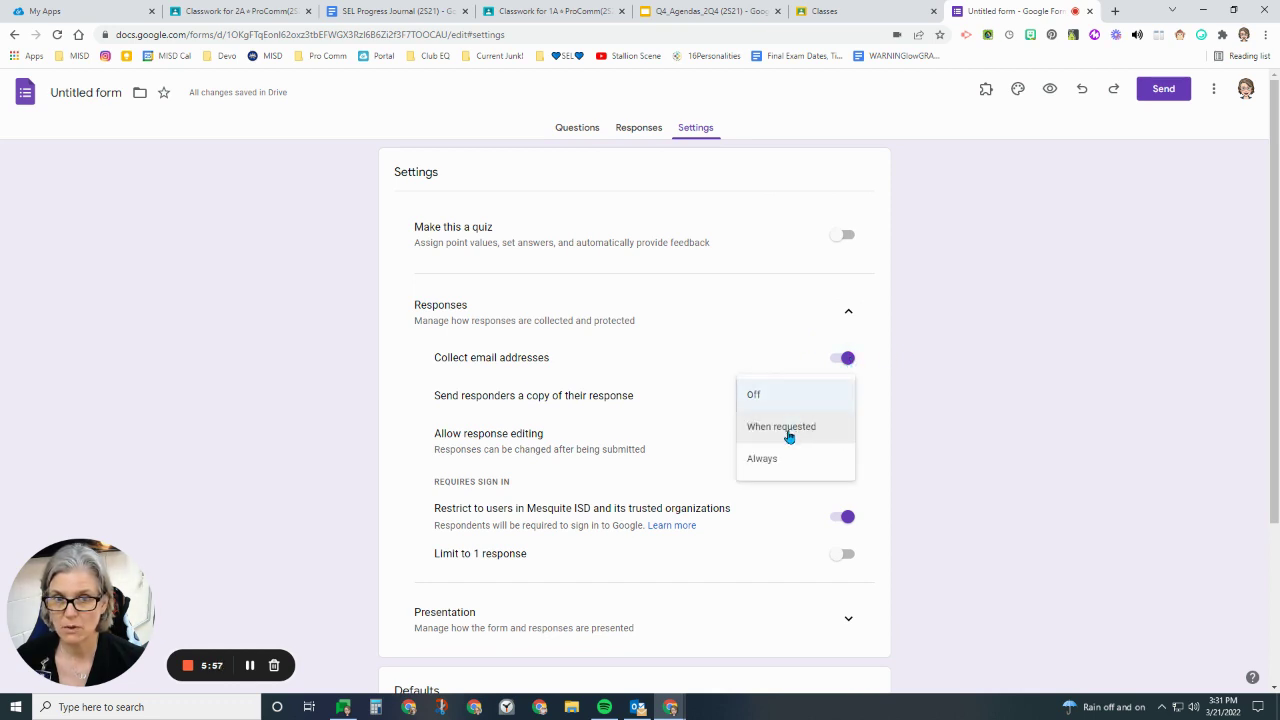
left_click(785, 438)
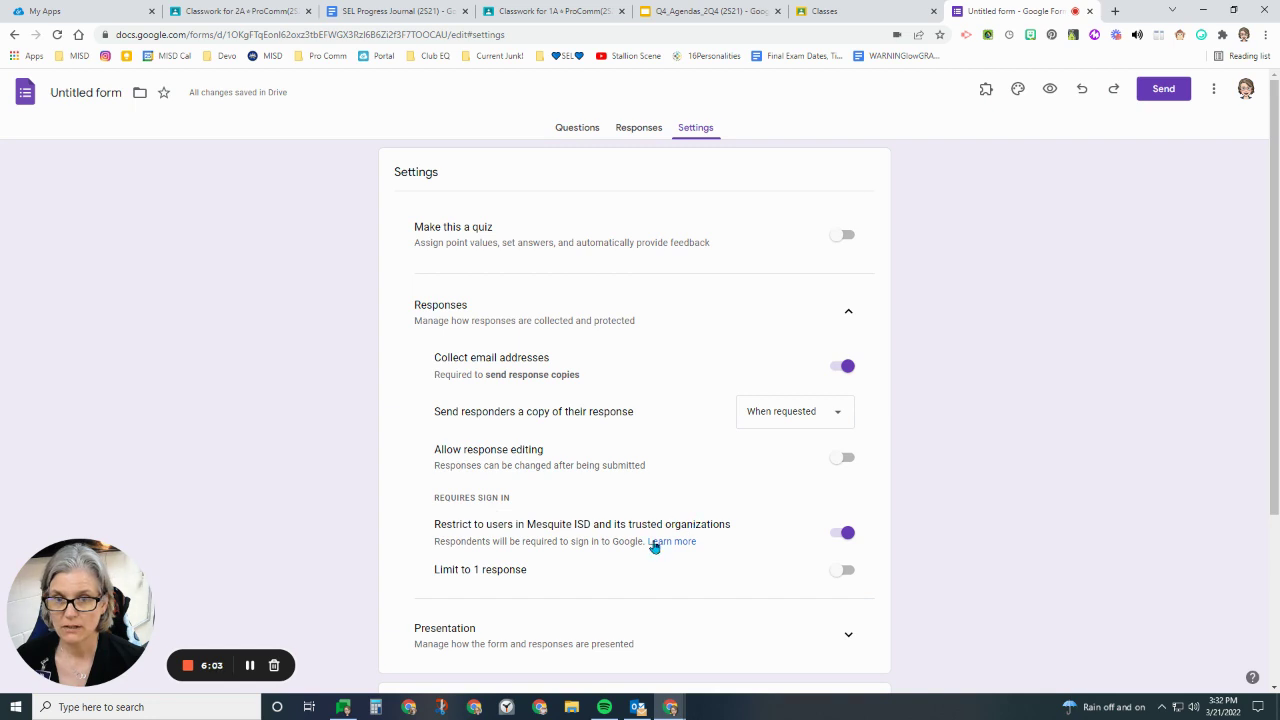
scroll(723, 537, "down", 3)
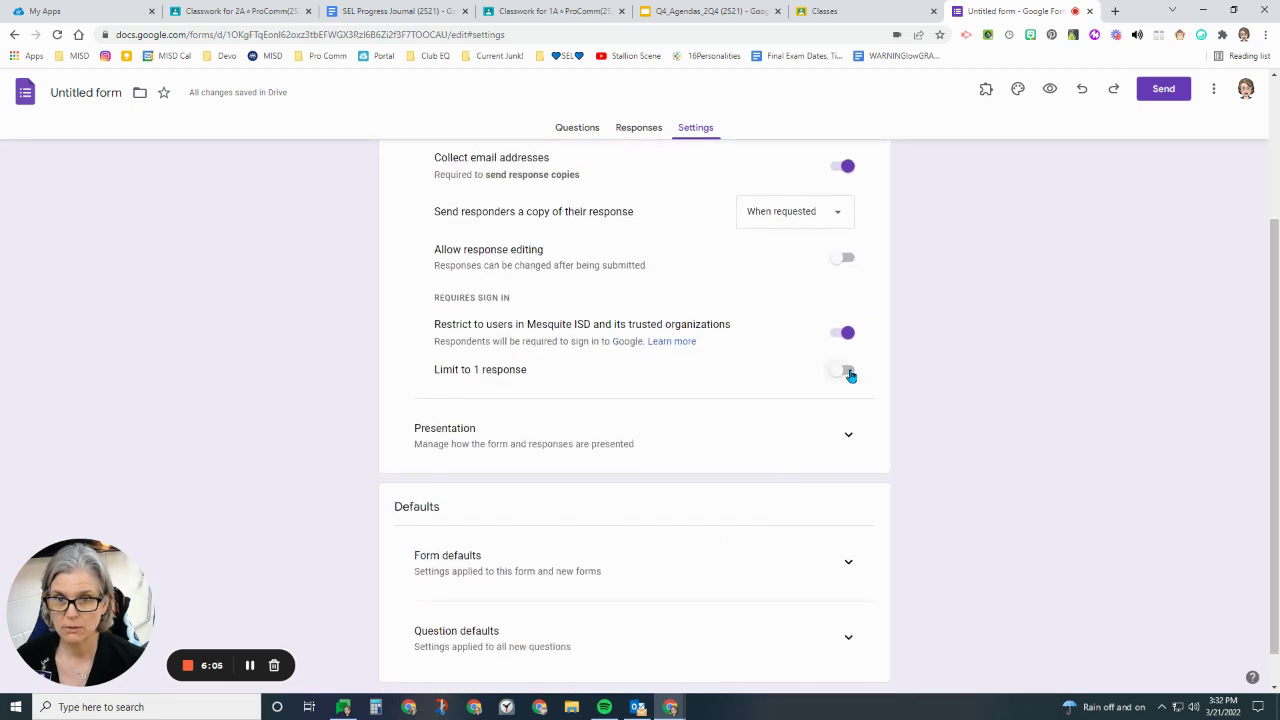
scroll(631, 380, "up", 3)
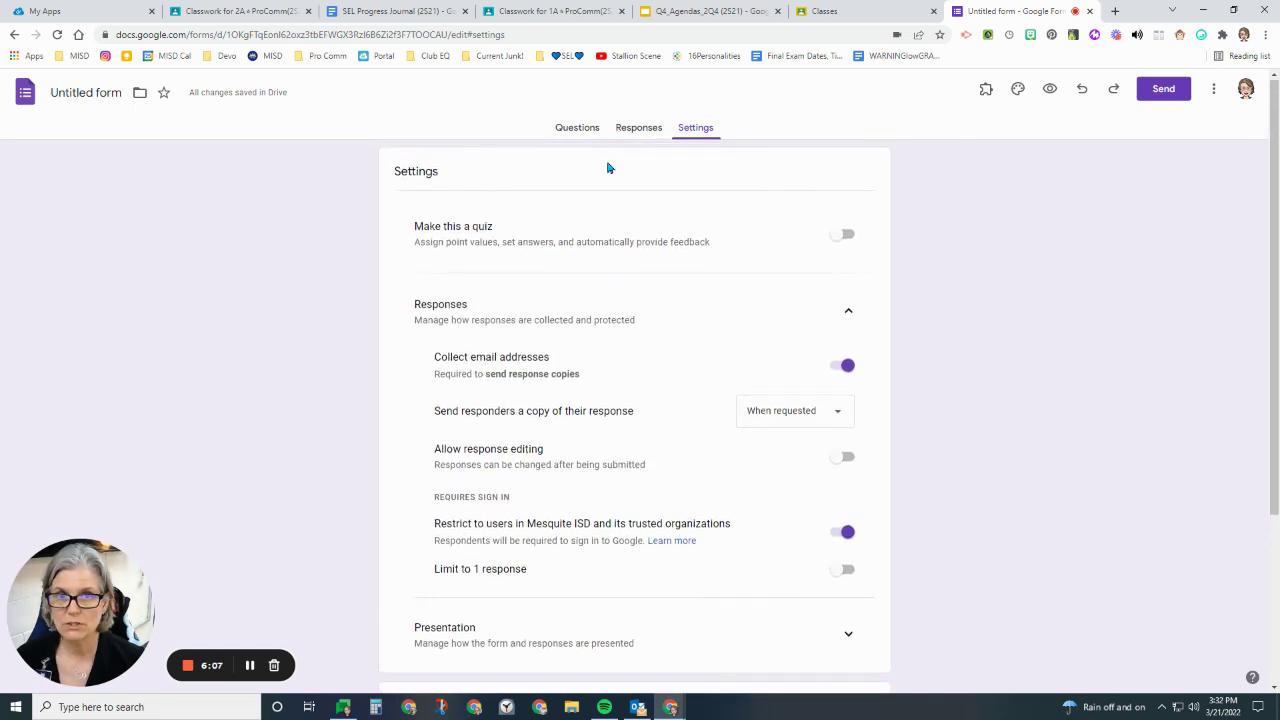
left_click(634, 132)
left_click(581, 133)
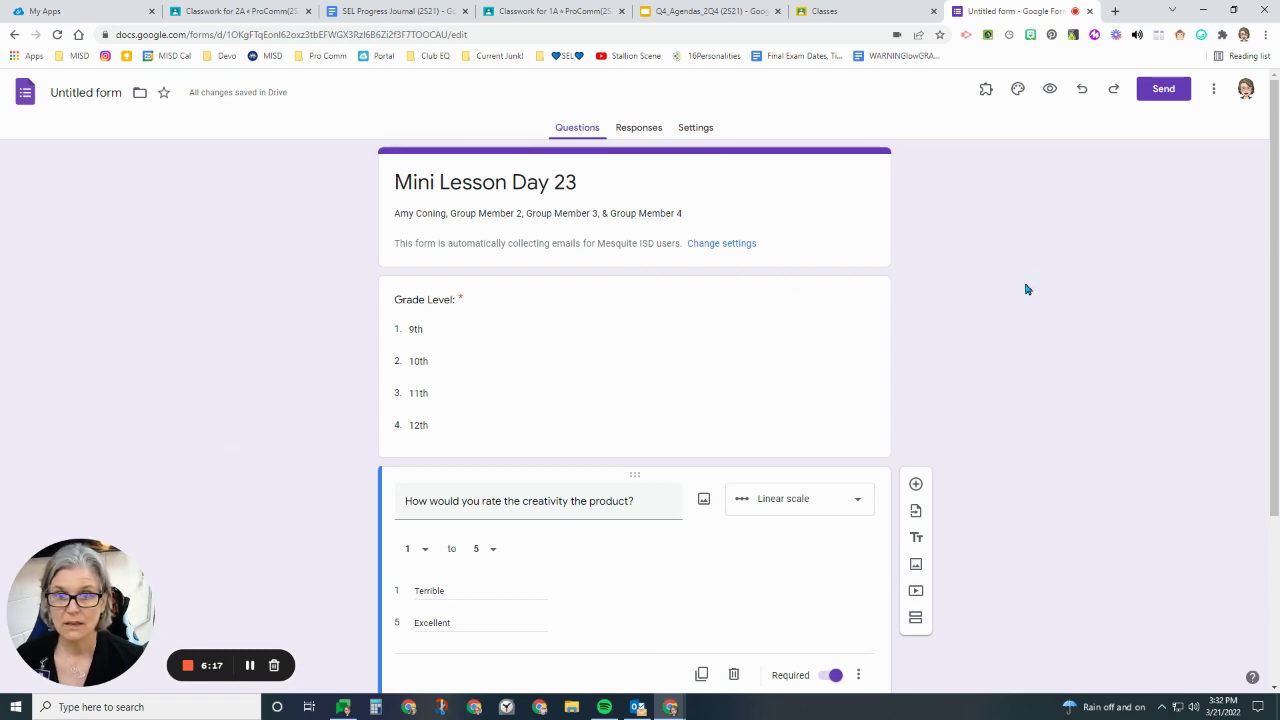
Open a respondent preview of the form.
scroll(1030, 295, "down", 3)
scroll(1085, 453, "up", 3)
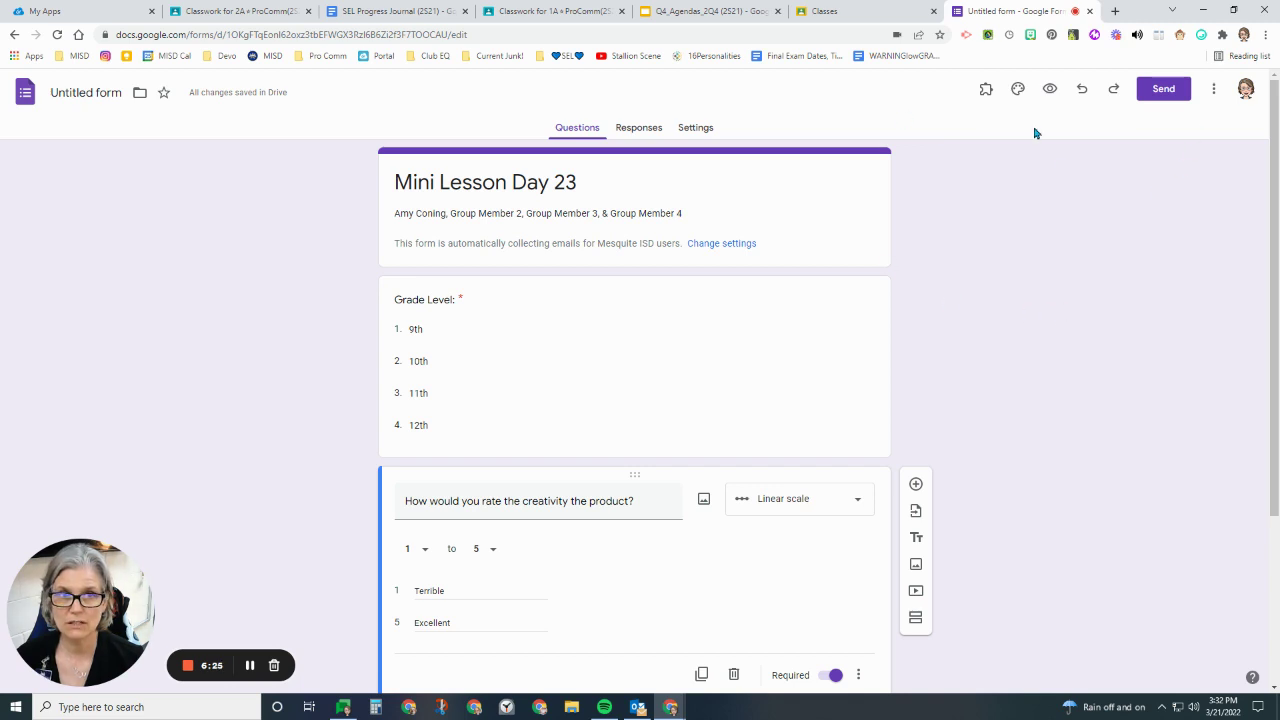
left_click(1049, 91)
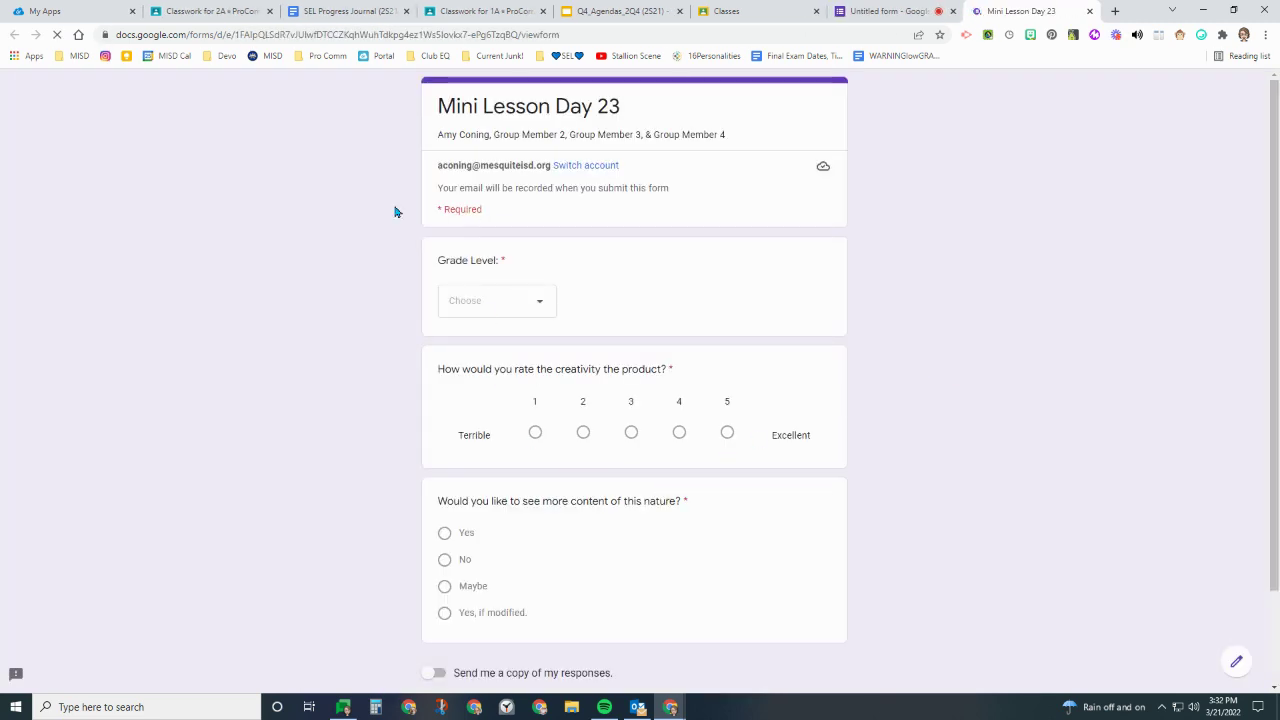
Scroll through the preview's questions and Submit area, then go back to the form editor tab.
scroll(900, 446, "down", 1)
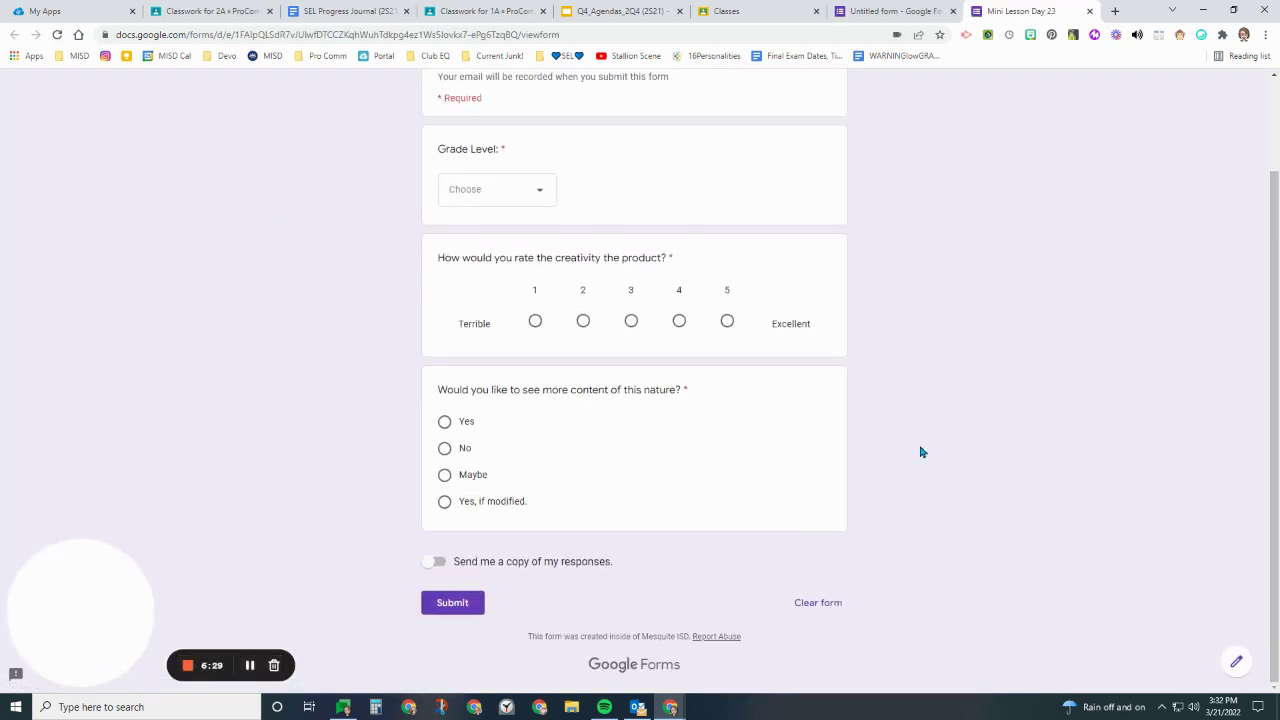
scroll(921, 452, "up", 1)
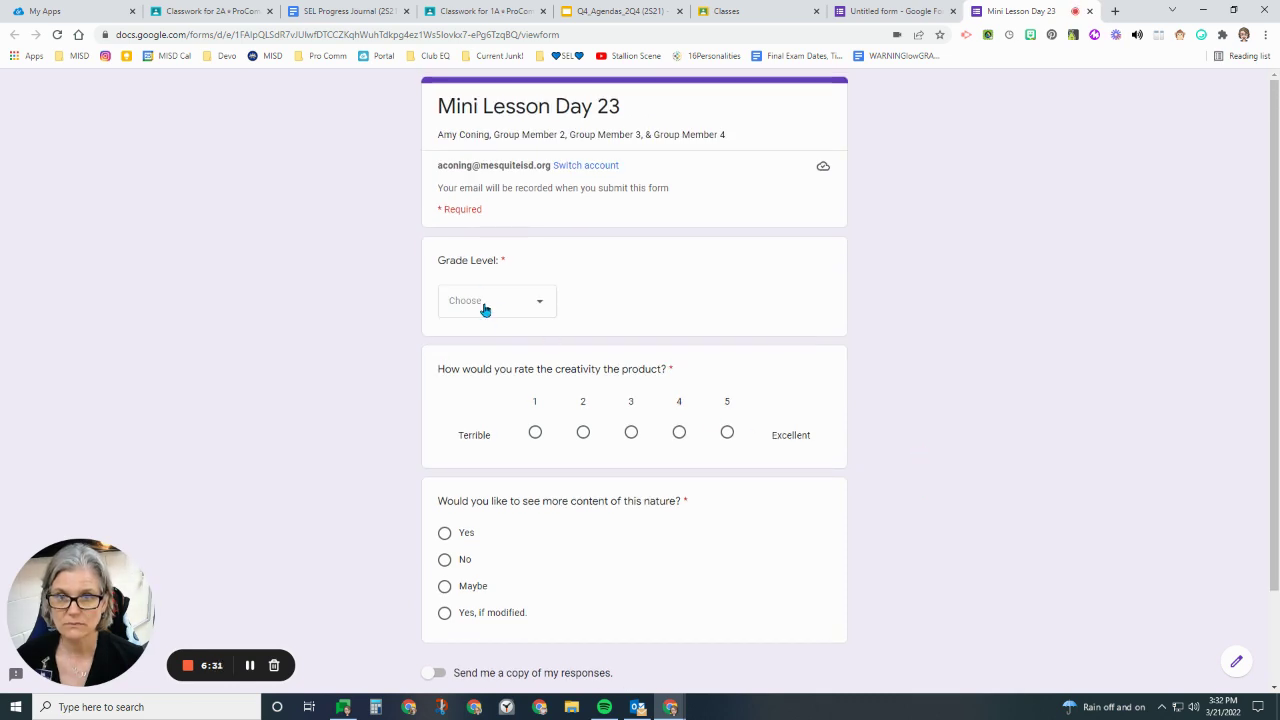
scroll(810, 410, "down", 1)
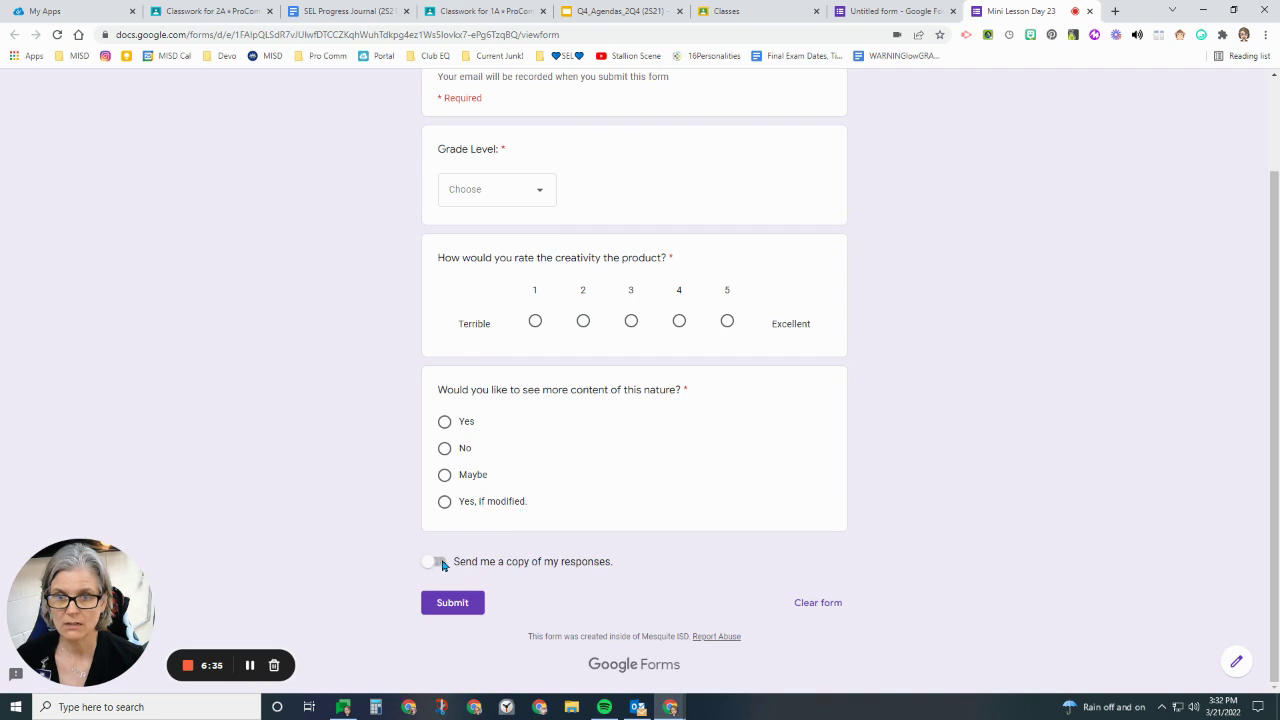
scroll(666, 381, "up", 1)
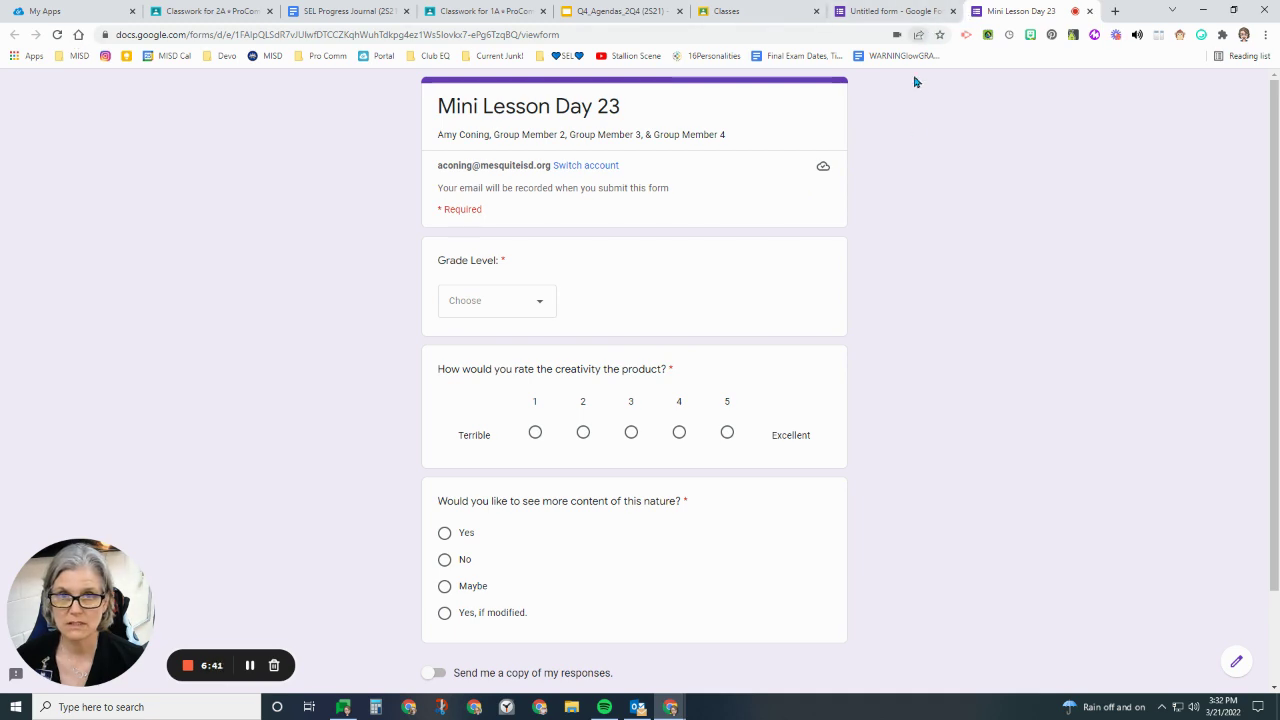
scroll(914, 199, "down", 1)
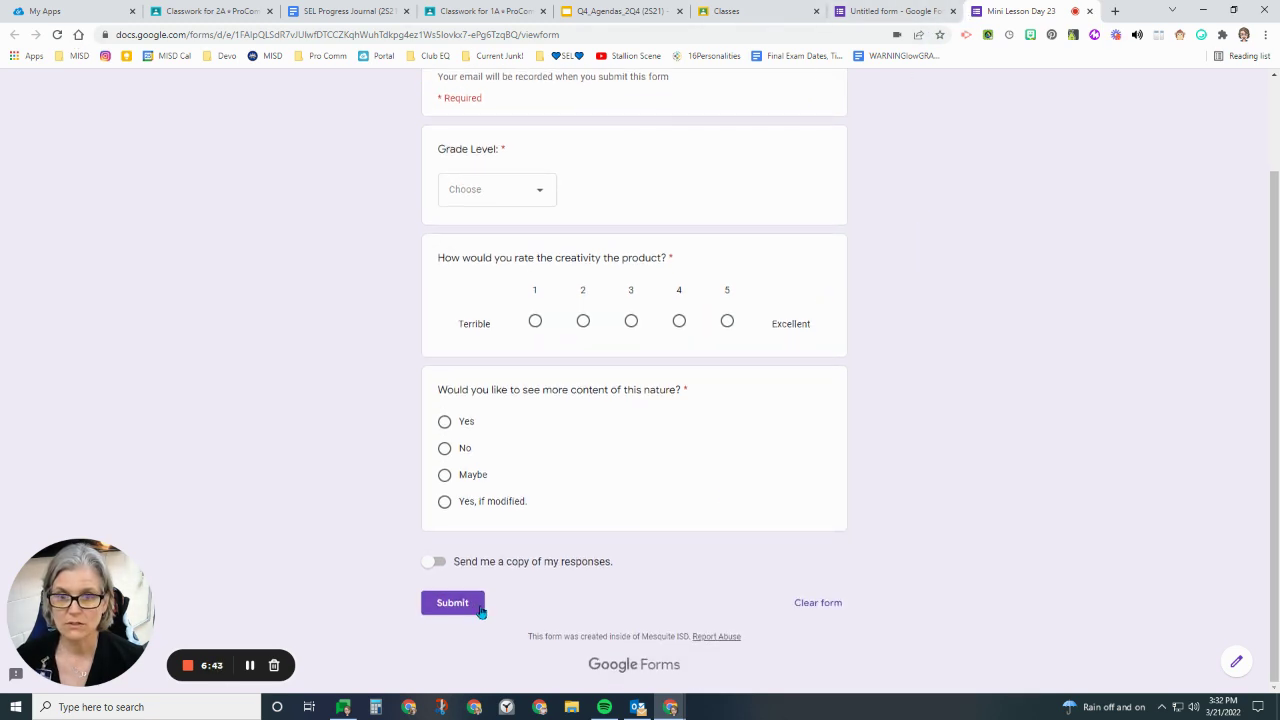
scroll(790, 250, "up", 2)
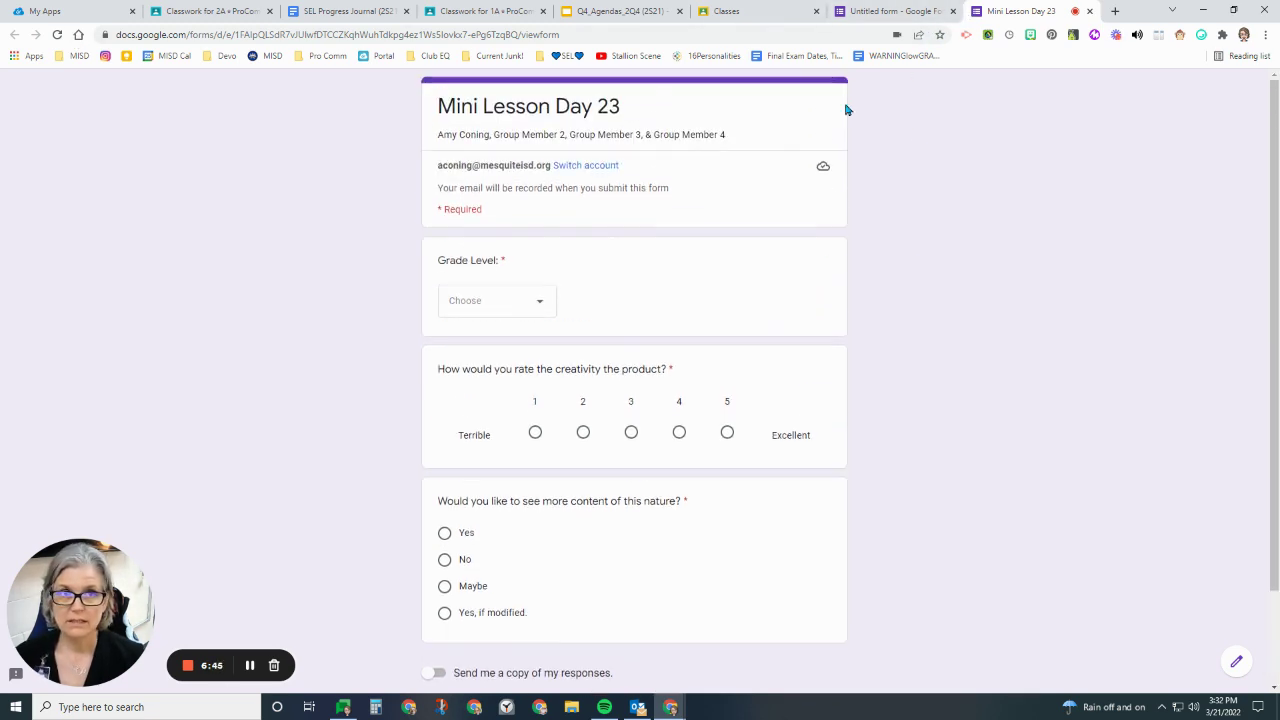
left_click(893, 11)
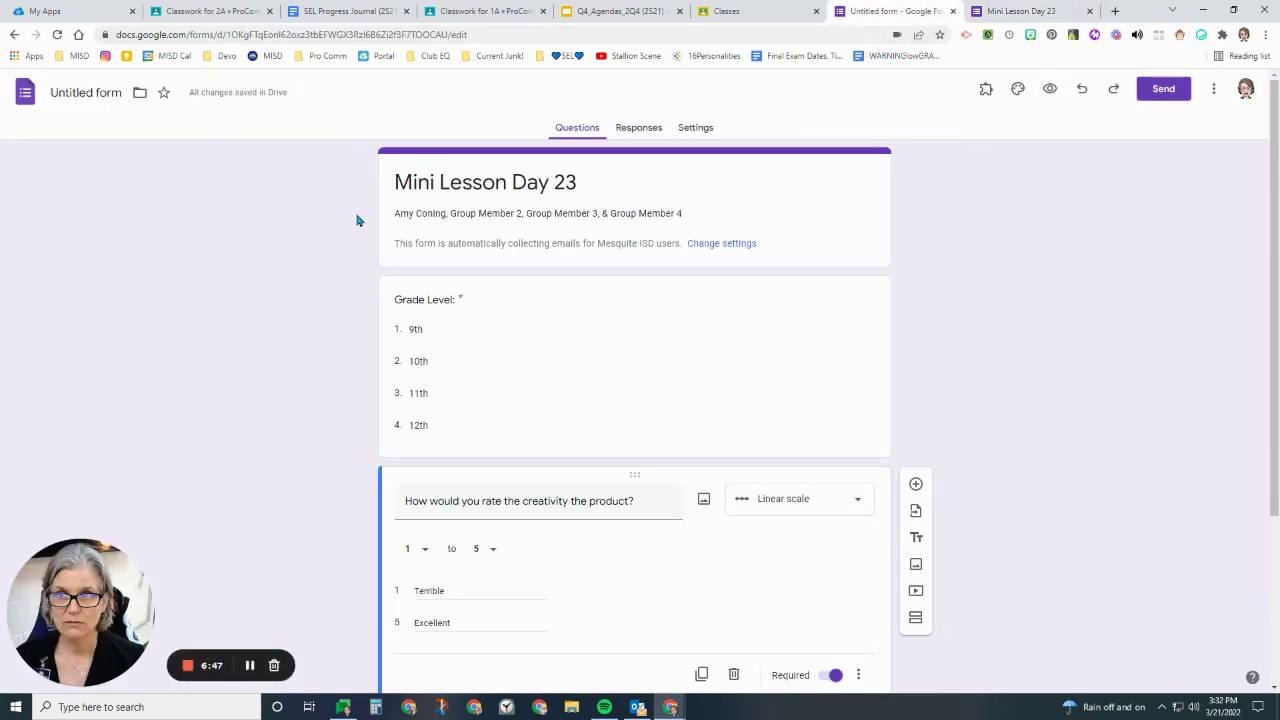
Rename the file from 'Untitled form' to 'Mini Lesson Day 23' and open the Send dialog.
left_click(457, 181)
triple_click(462, 183)
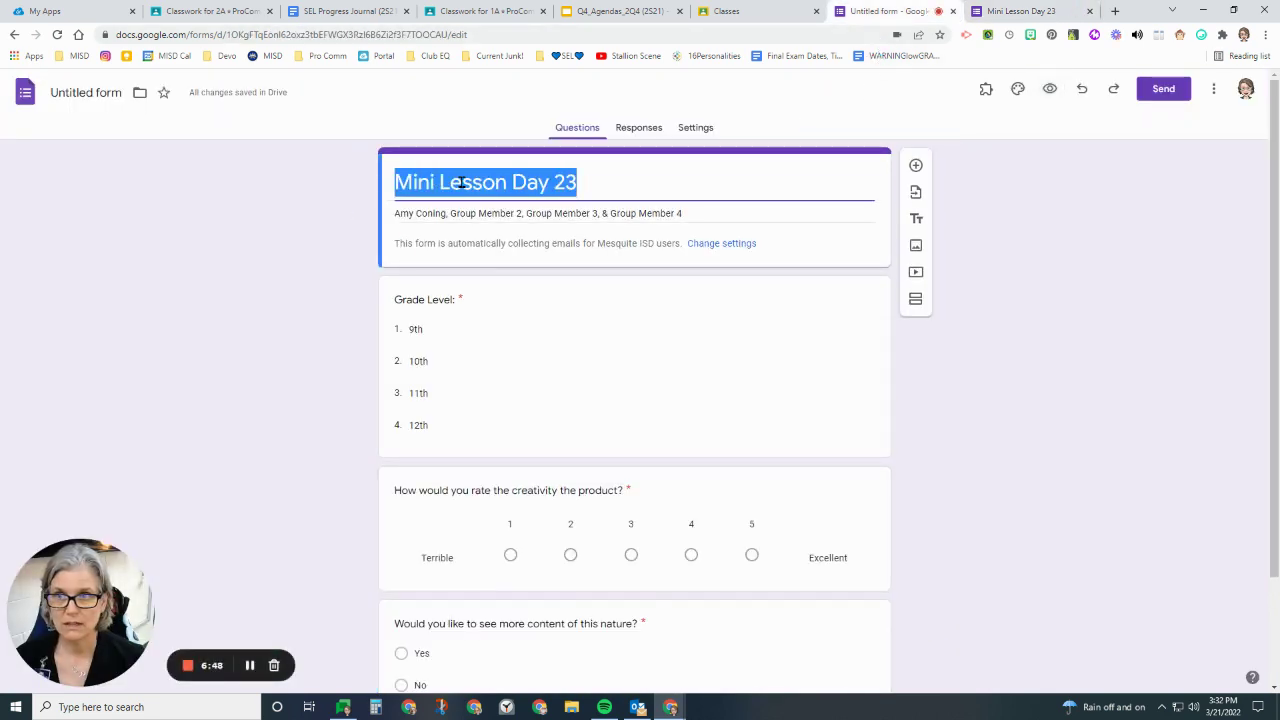
left_click(90, 92)
left_click(570, 185)
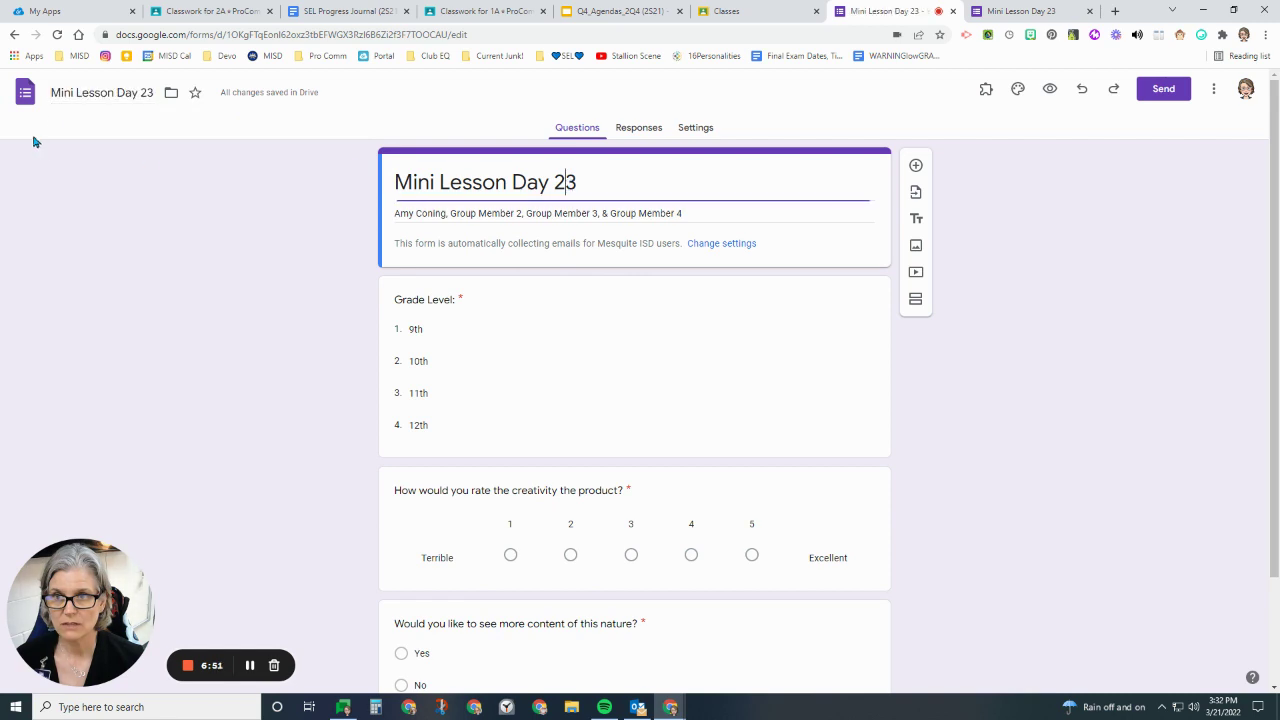
left_click(78, 92)
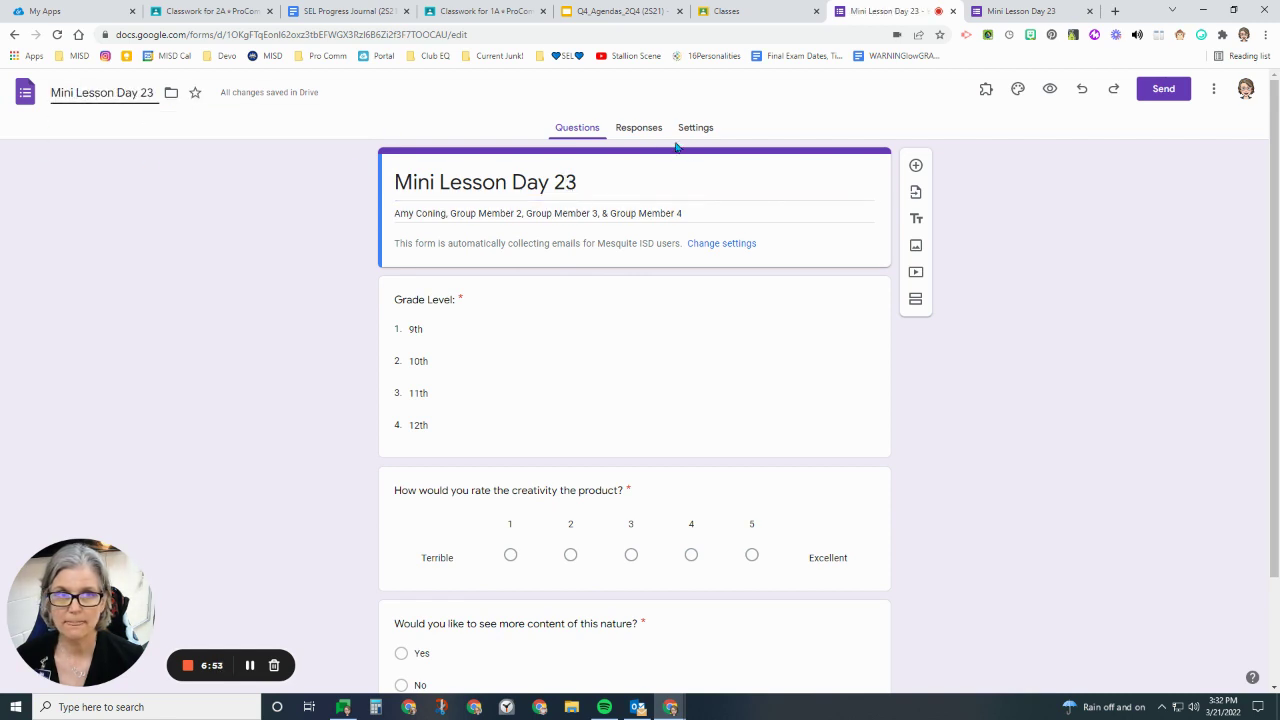
left_click(1163, 90)
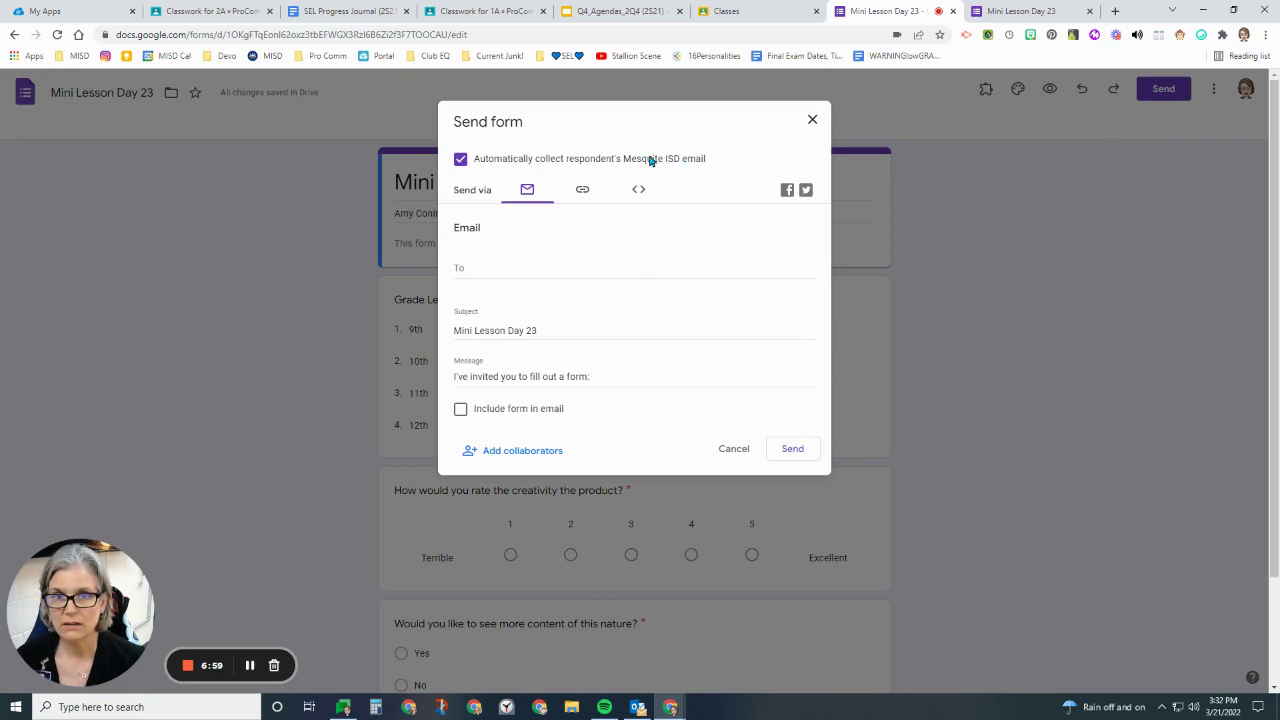
Review the Email, Link and Embed send options, copy the form's link, and switch to Classroom.
left_click(530, 197)
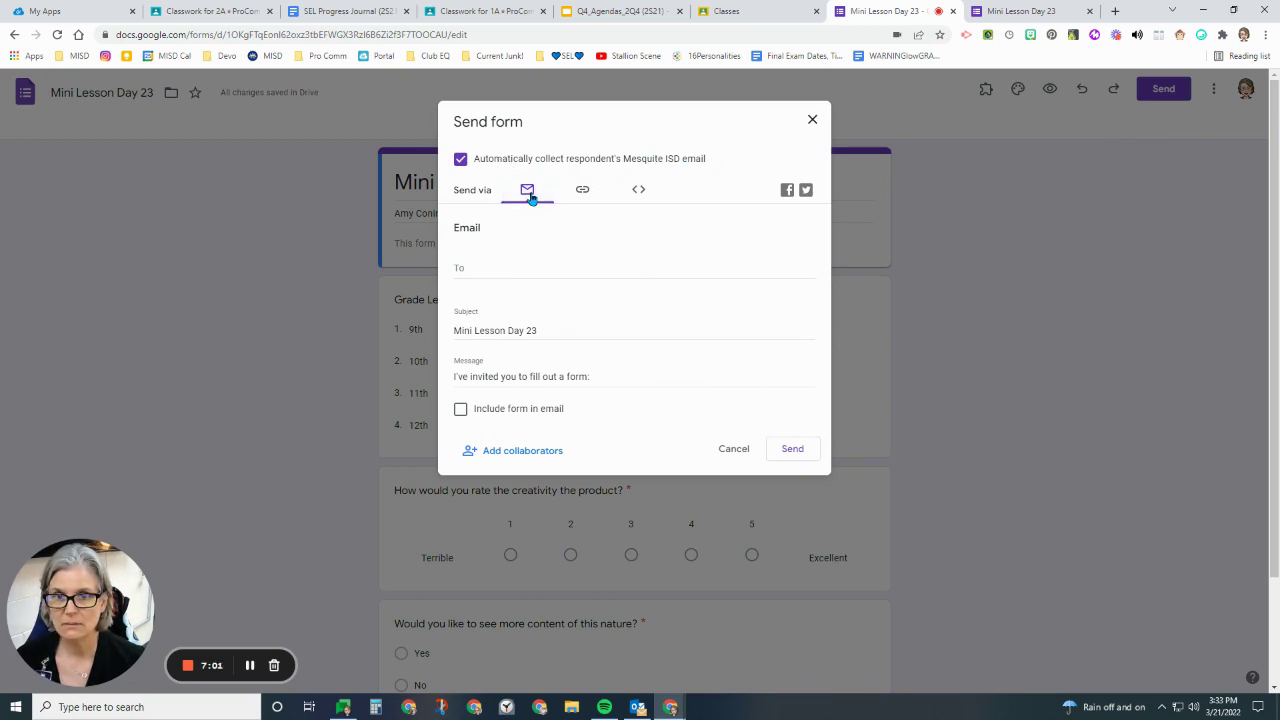
left_click(584, 197)
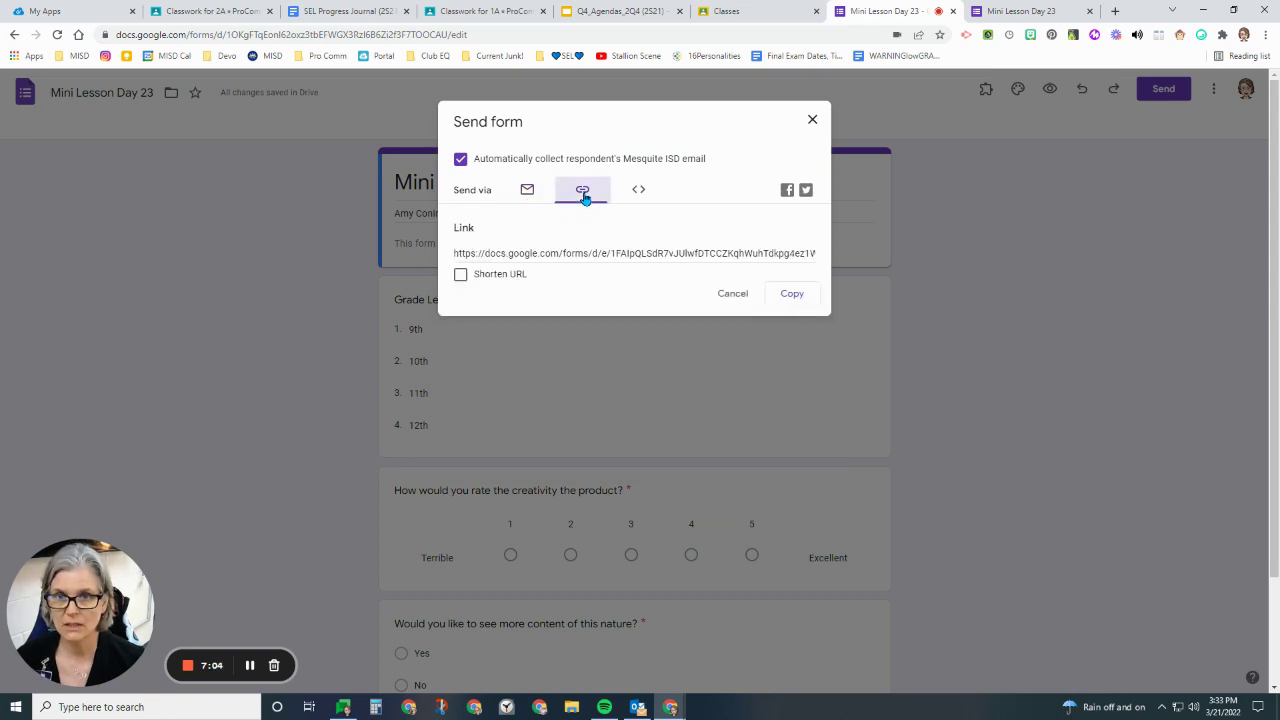
left_click(642, 194)
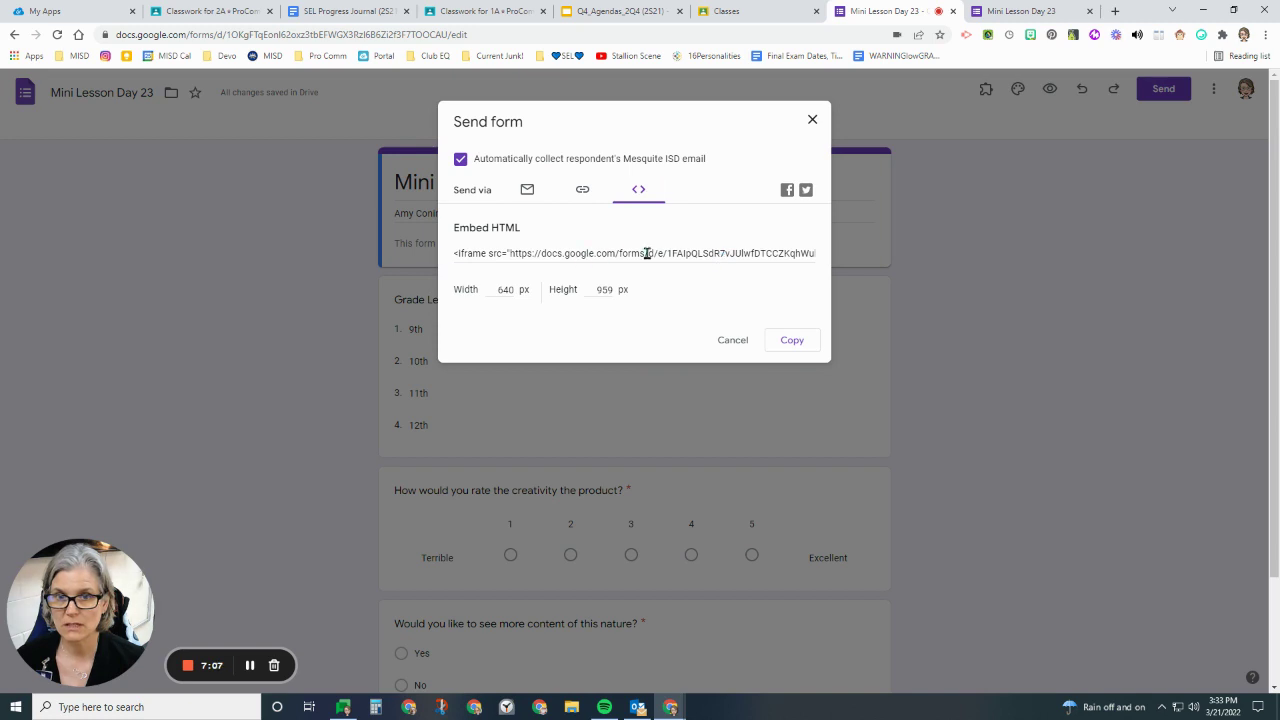
left_click(584, 191)
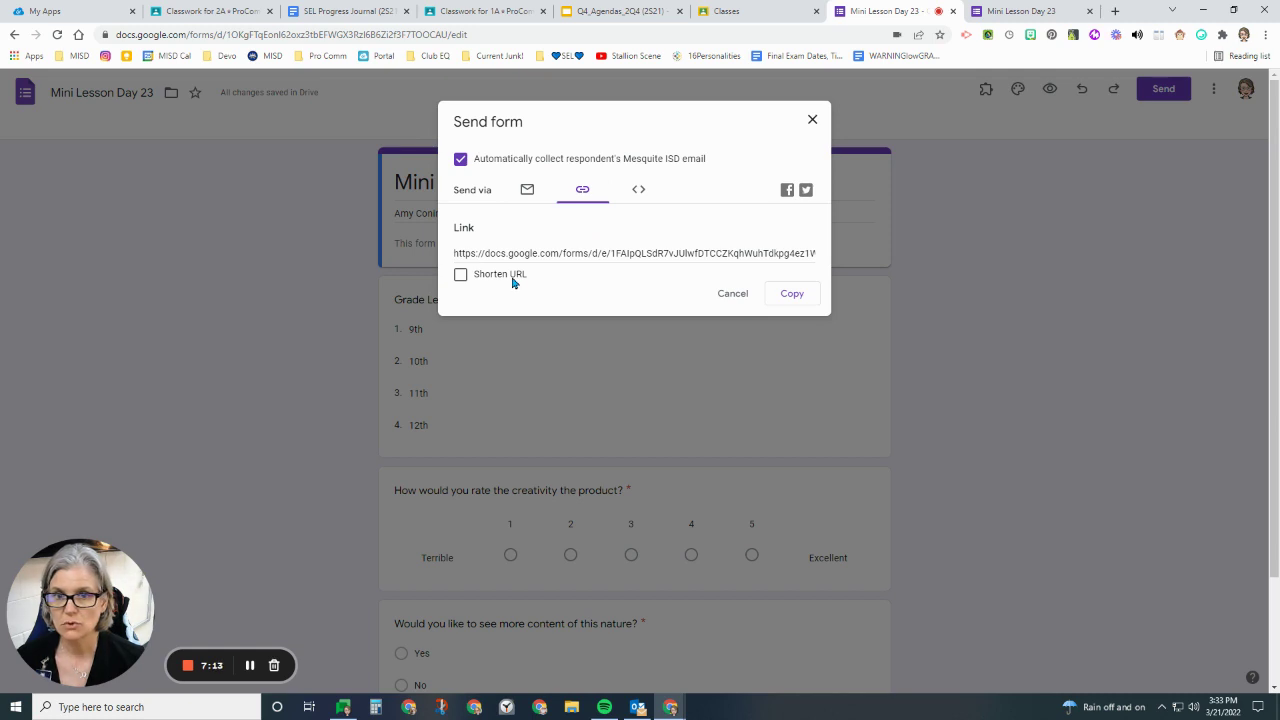
left_click(792, 296)
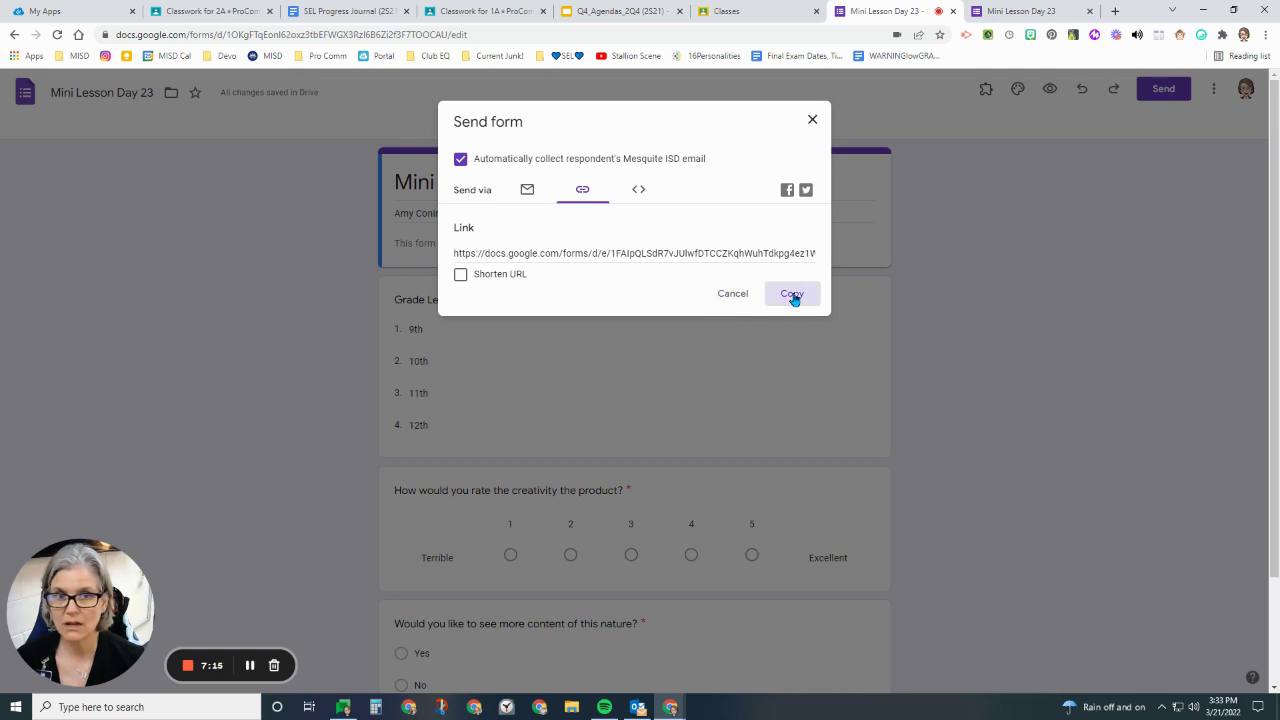
left_click(760, 12)
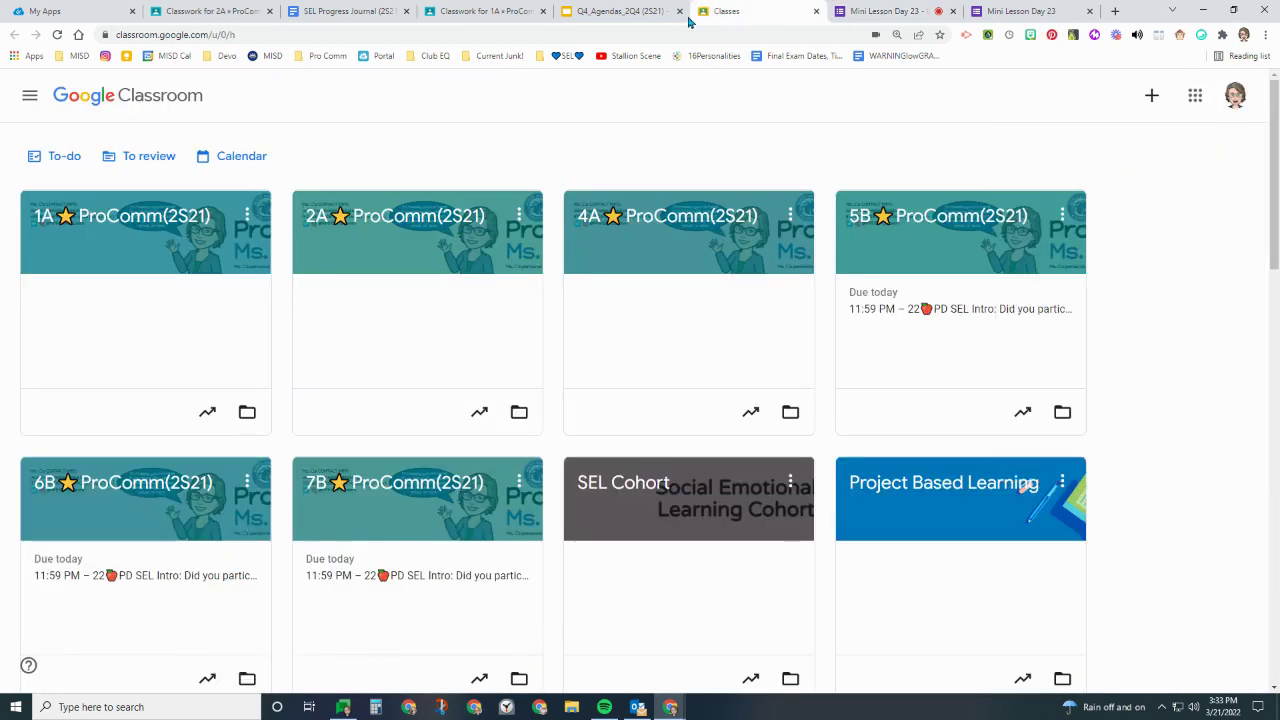
Open the 1A ProComm class's Classwork and expand the SEL intro assignment under Mini Lessons.
left_click(195, 222)
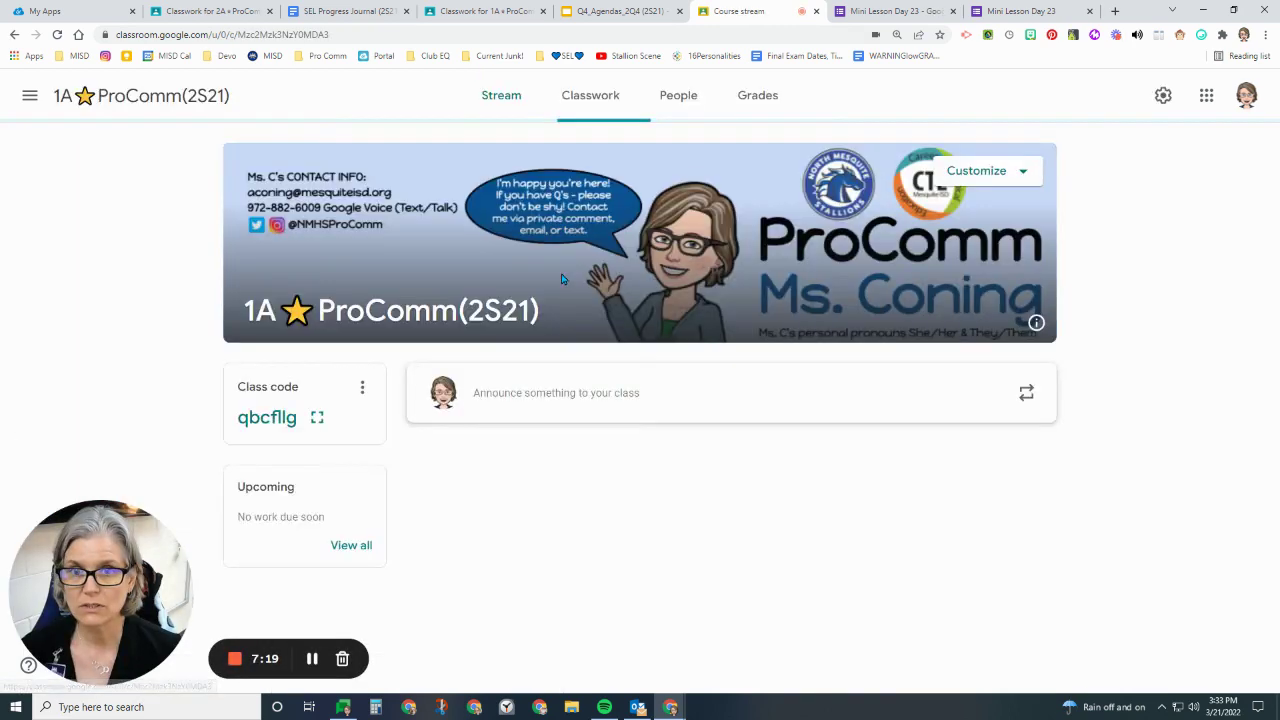
left_click(582, 97)
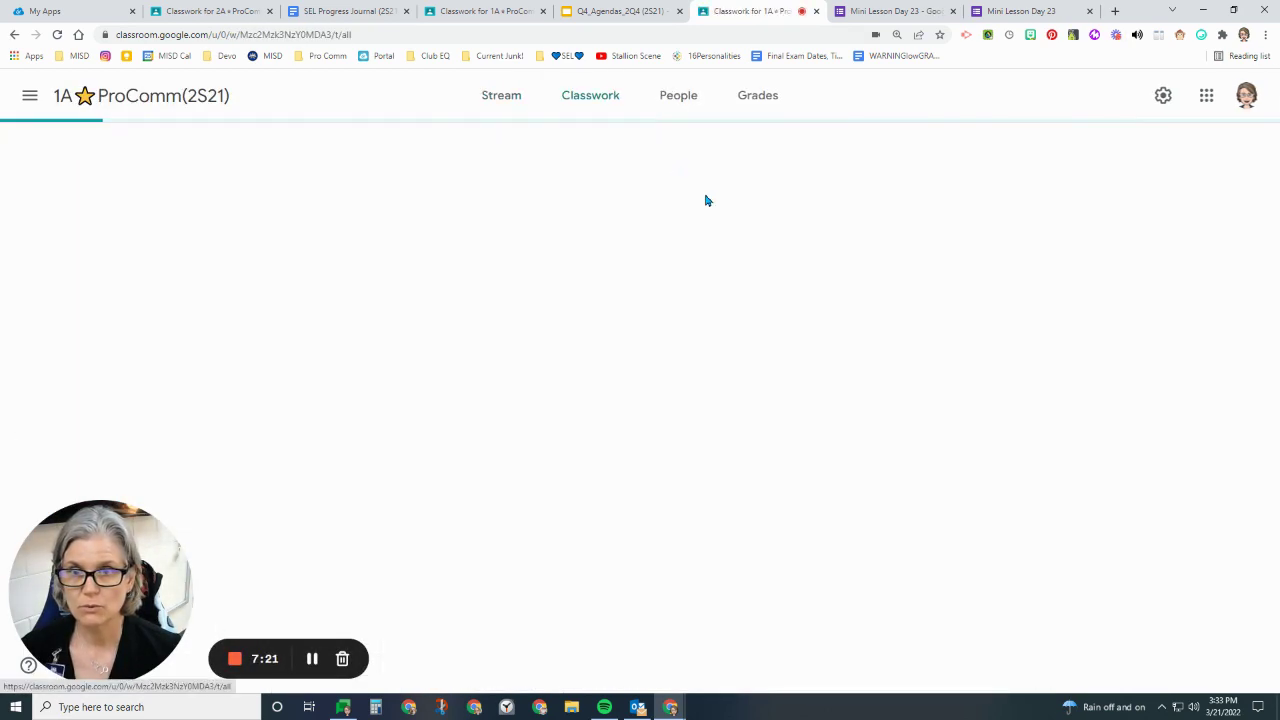
scroll(597, 449, "down", 2)
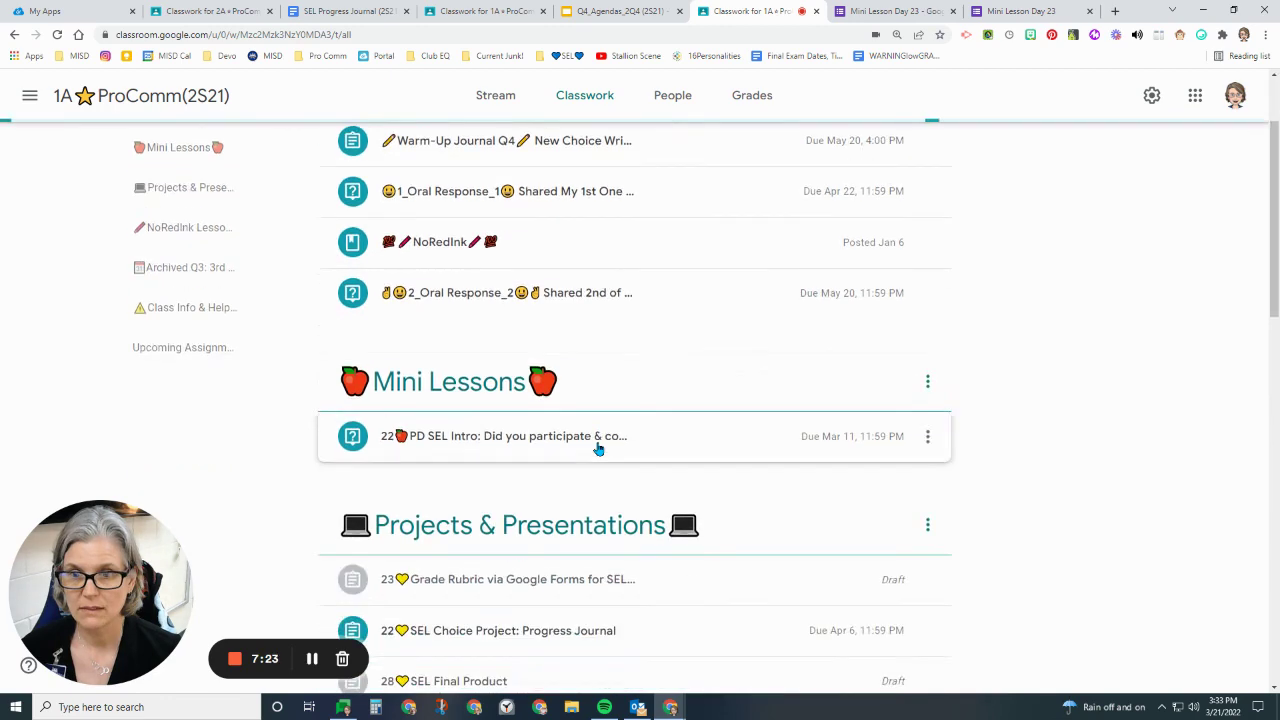
left_click(476, 446)
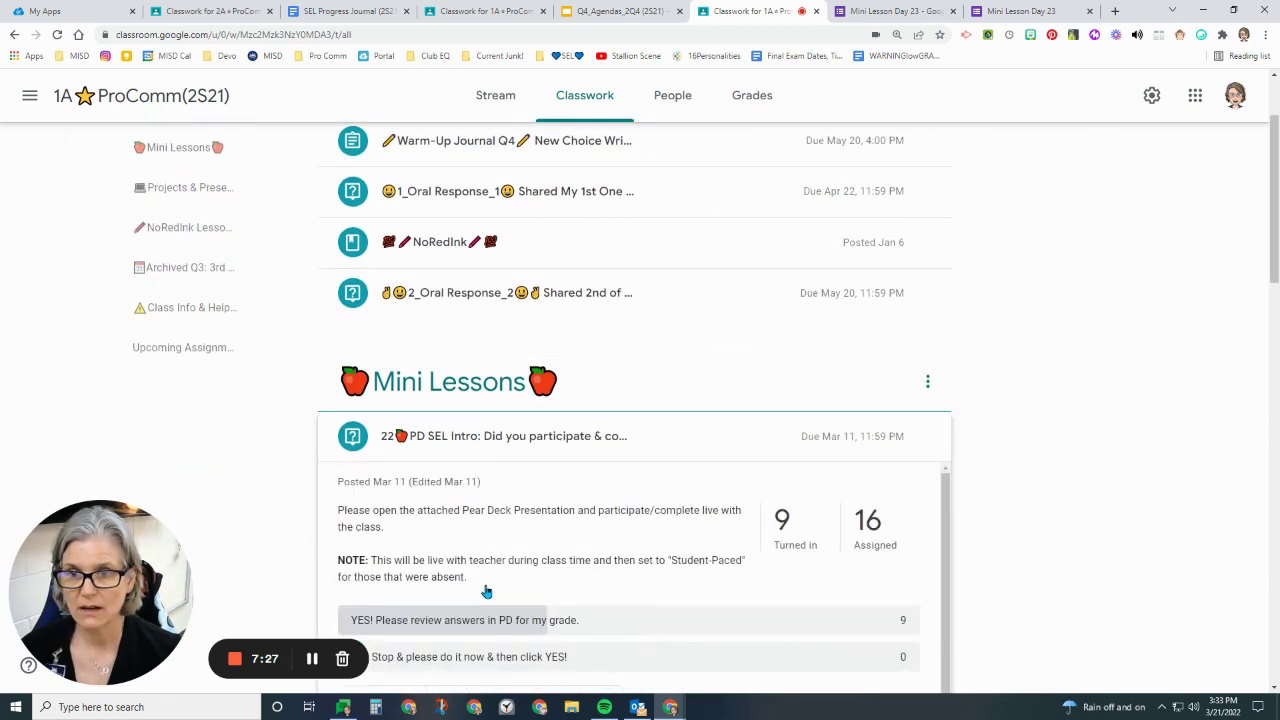
scroll(640, 417, "up", 1)
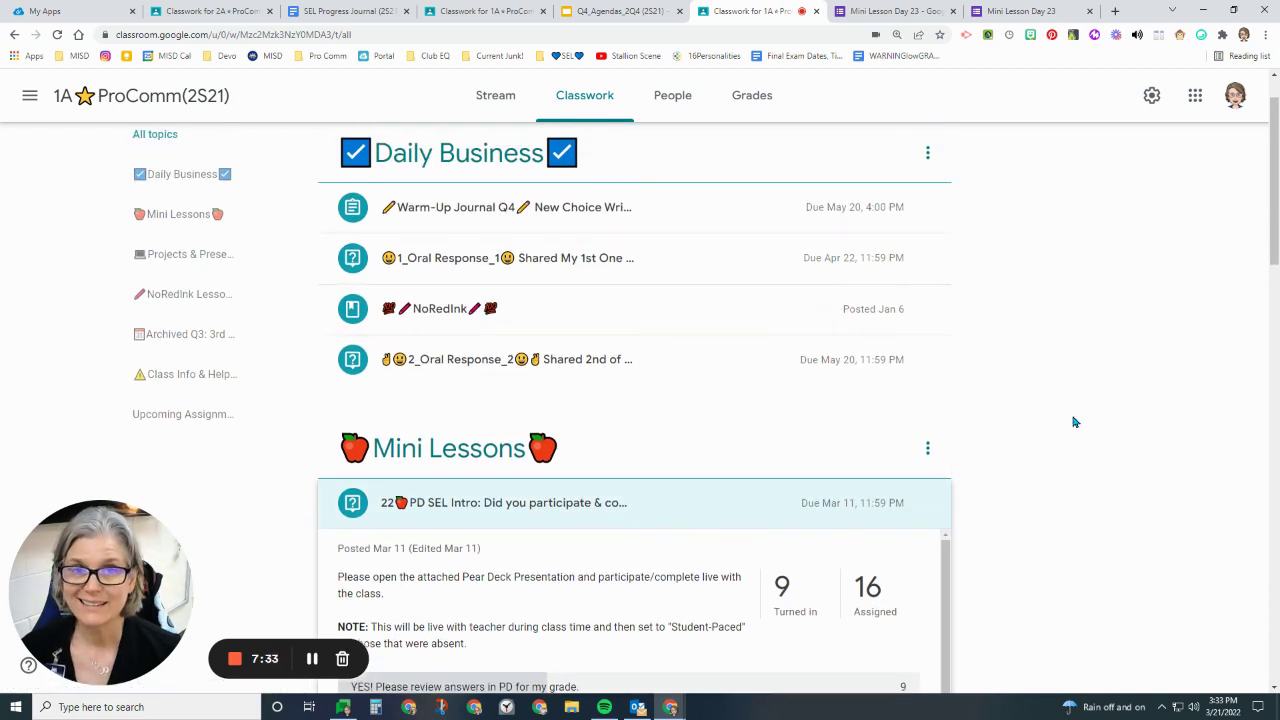
Open the SEL Choice Project: Progress Journal assignment's instructions, then return to the Forms tab.
scroll(1045, 458, "down", 6)
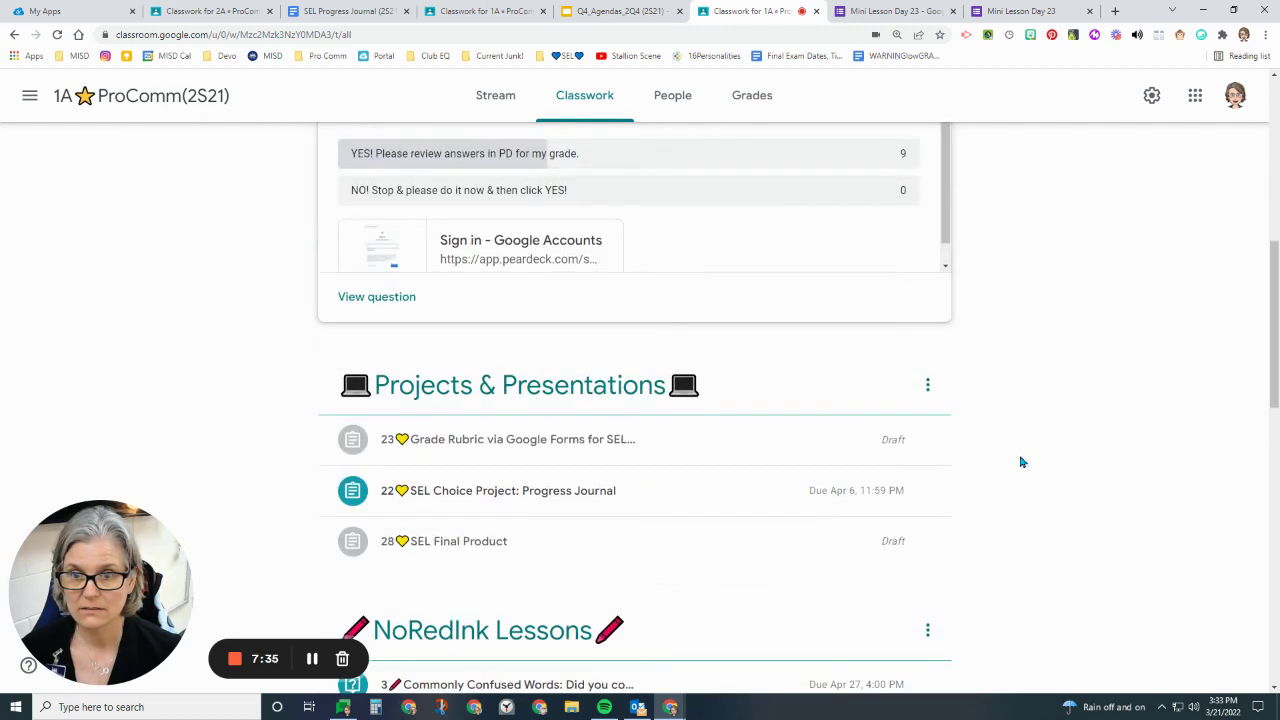
left_click(474, 506)
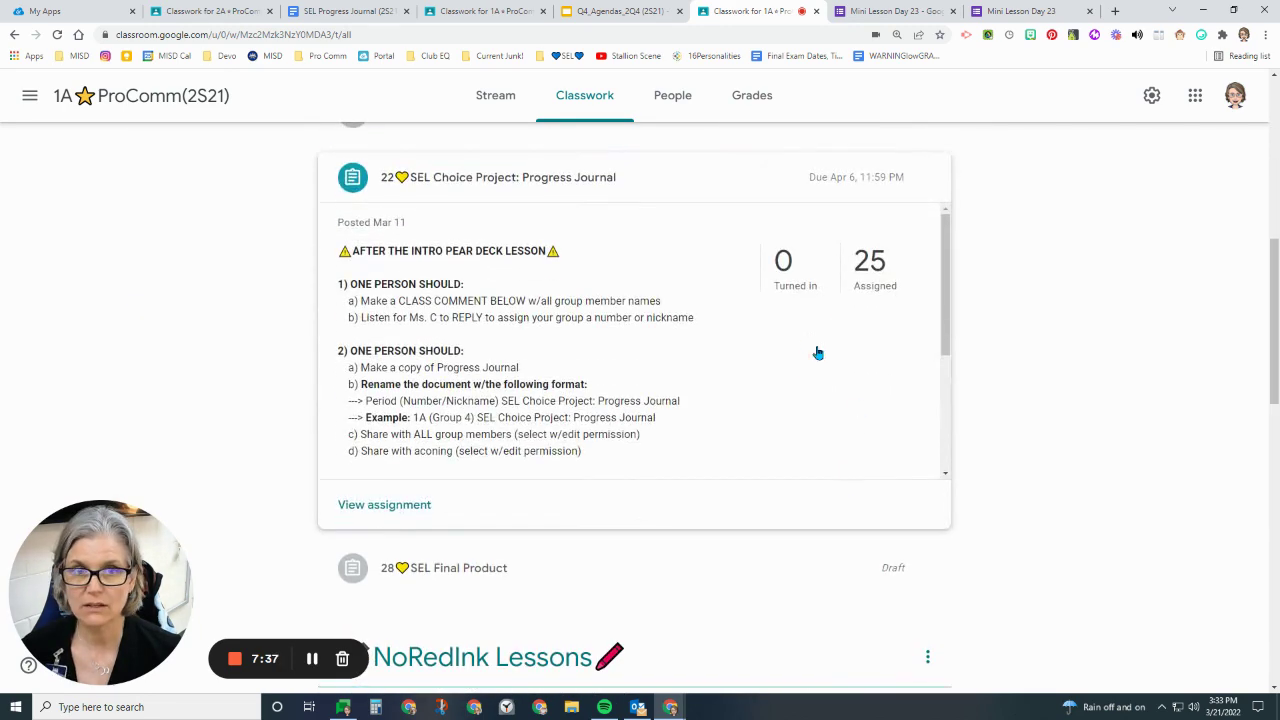
left_click(865, 272)
left_click(590, 104)
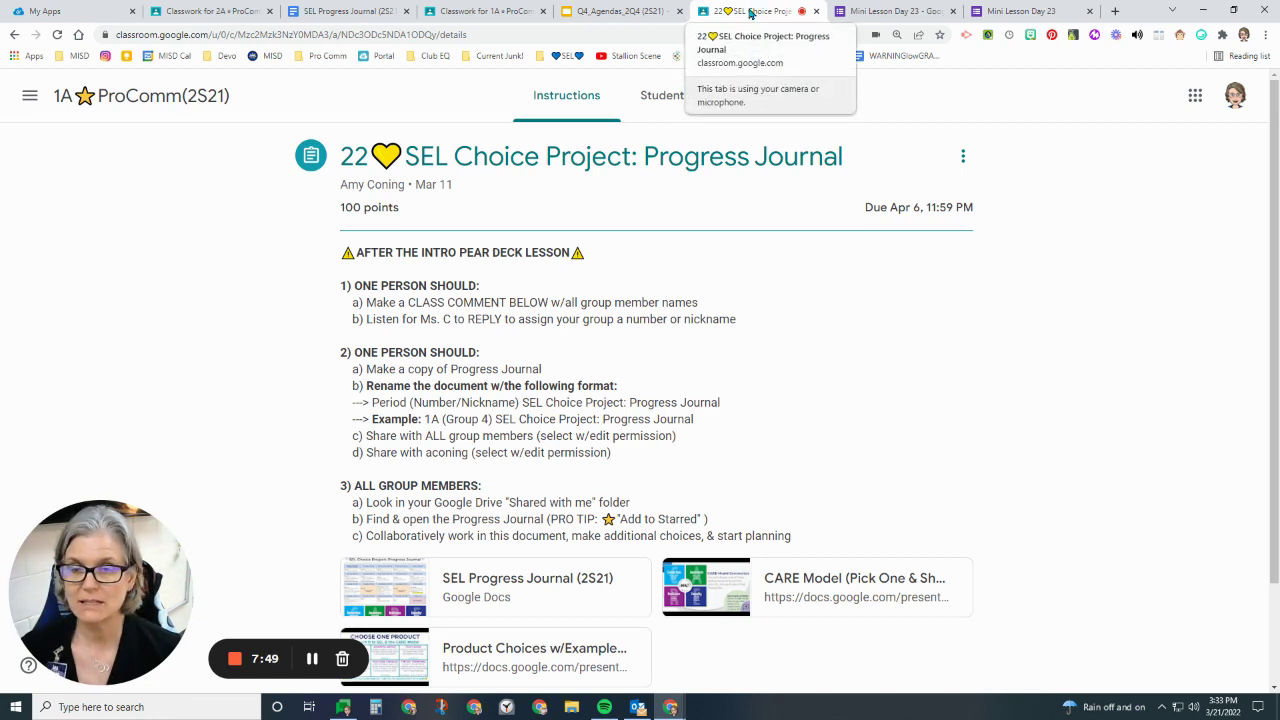
left_click(916, 16)
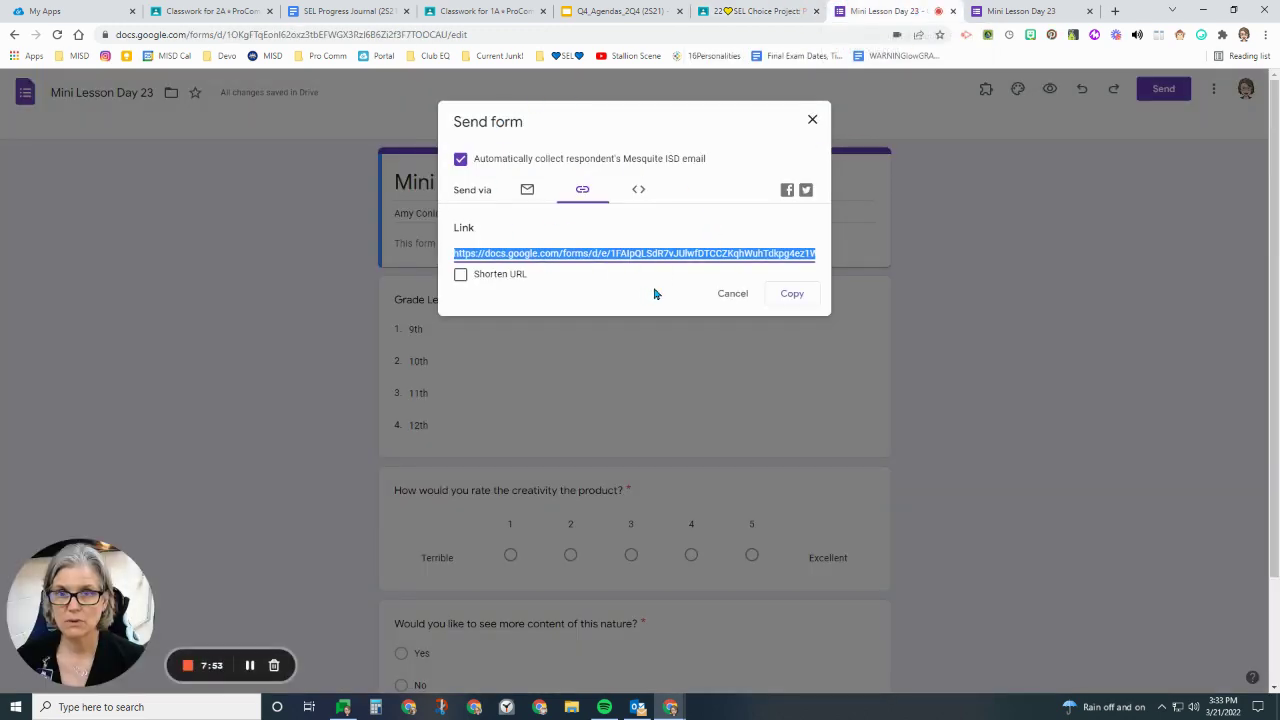